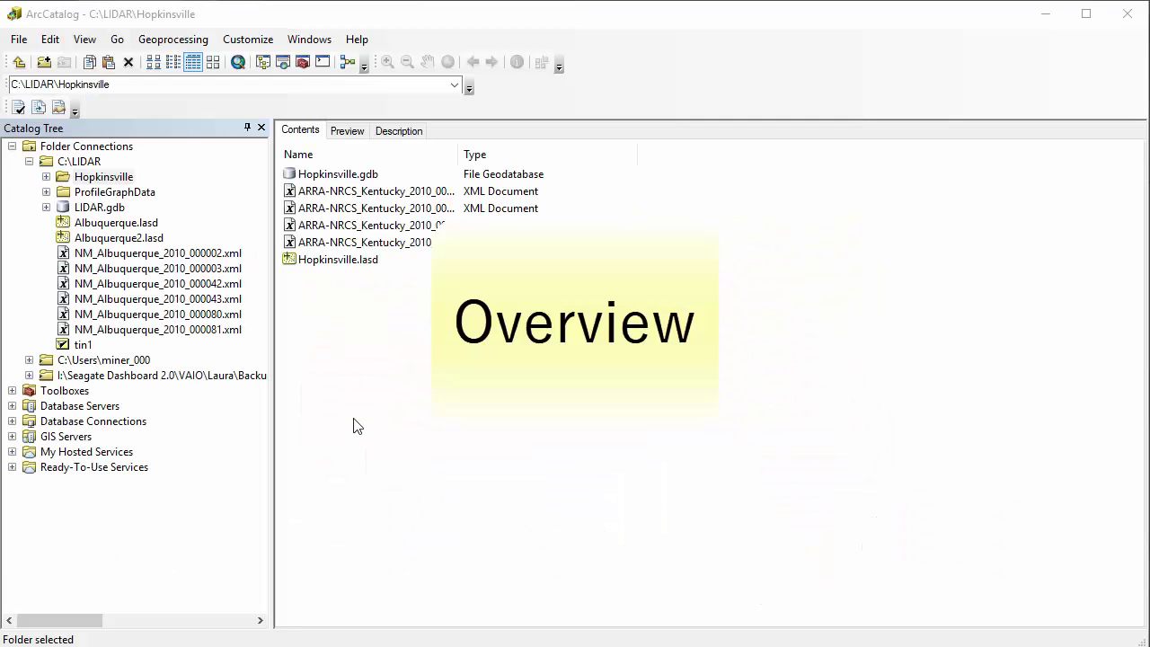
# - Review the Hopkinsville.lasd dataset properties, including its general summary and point statistics
pyautogui.rightClick(334, 257)
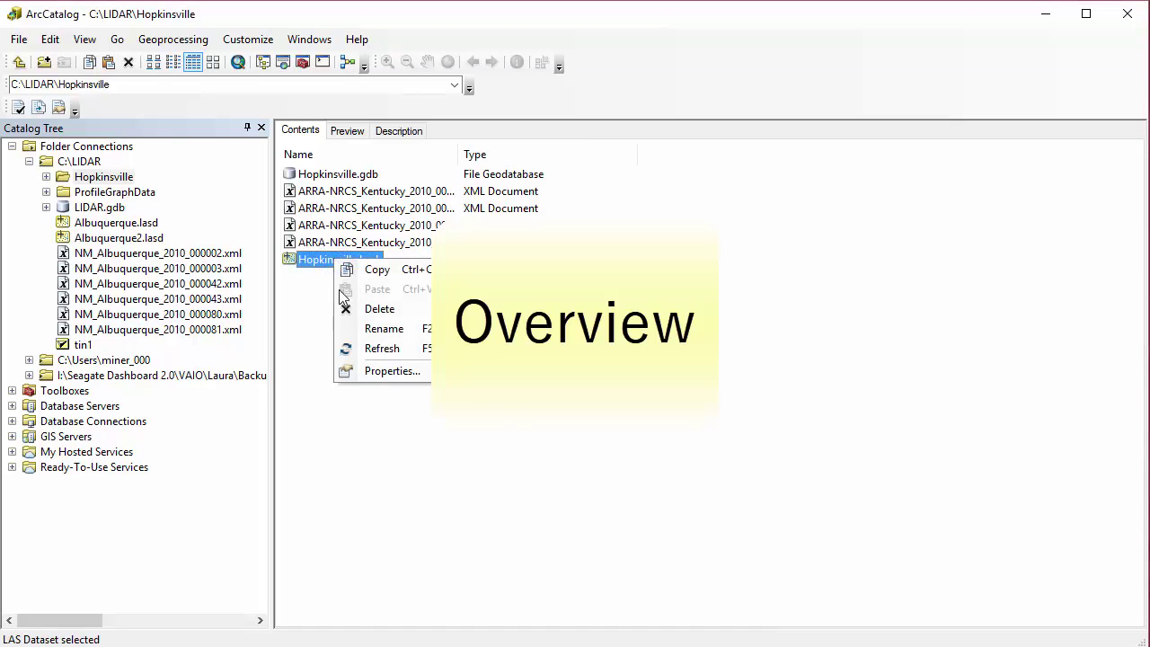
pyautogui.click(394, 373)
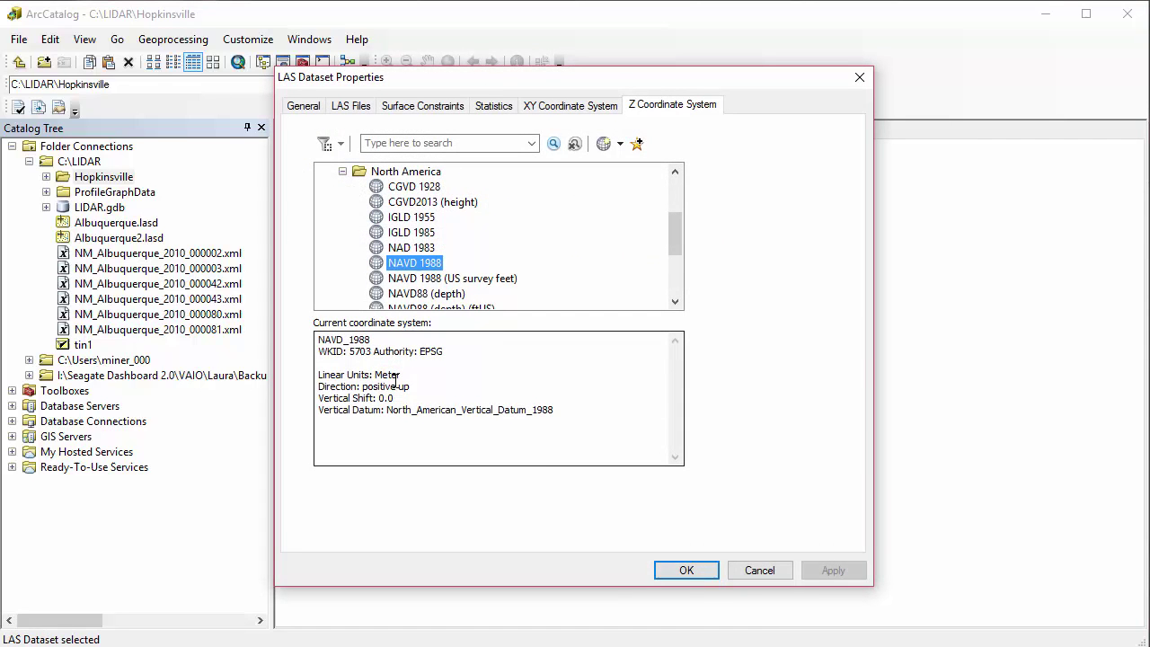
pyautogui.click(306, 108)
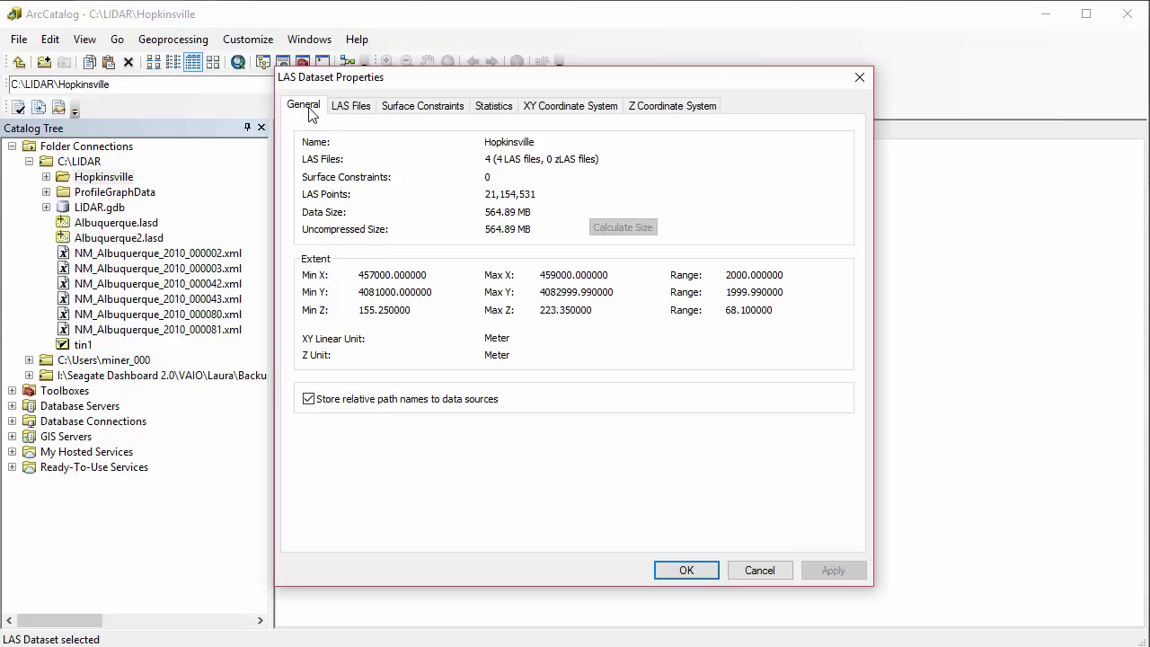
pyautogui.click(500, 108)
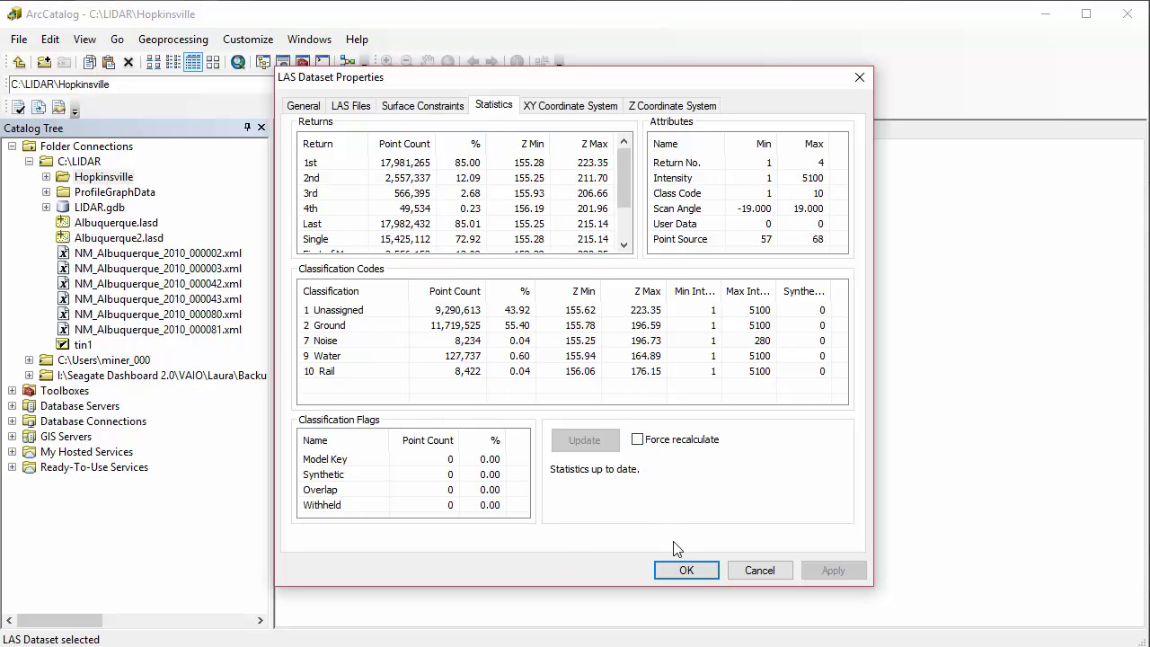
pyautogui.click(683, 572)
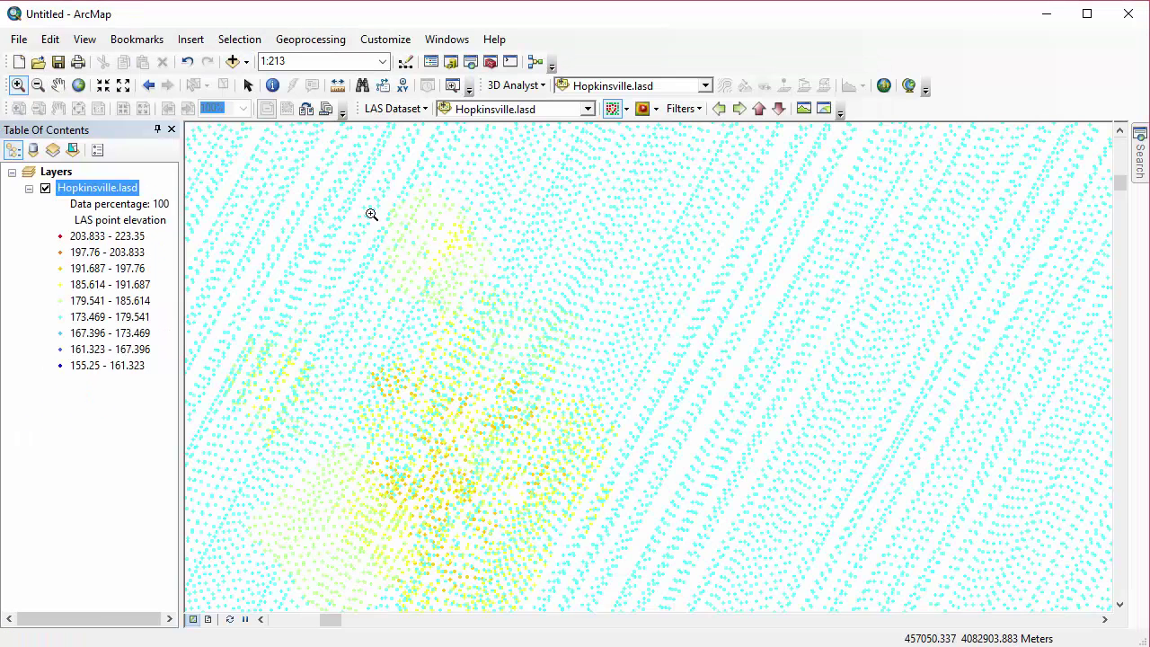
# - Identify one LAS point's attributes, then turn on the Fishnet grid 1 m and Fishnet points layers
pyautogui.click(271, 87)
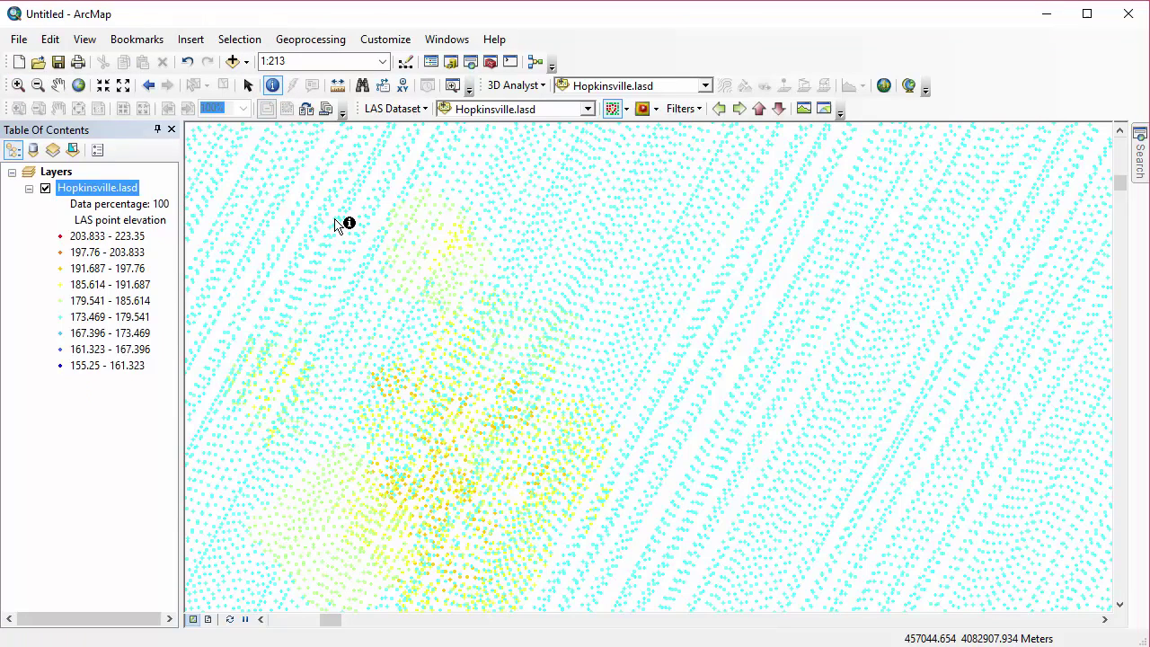
pyautogui.click(334, 222)
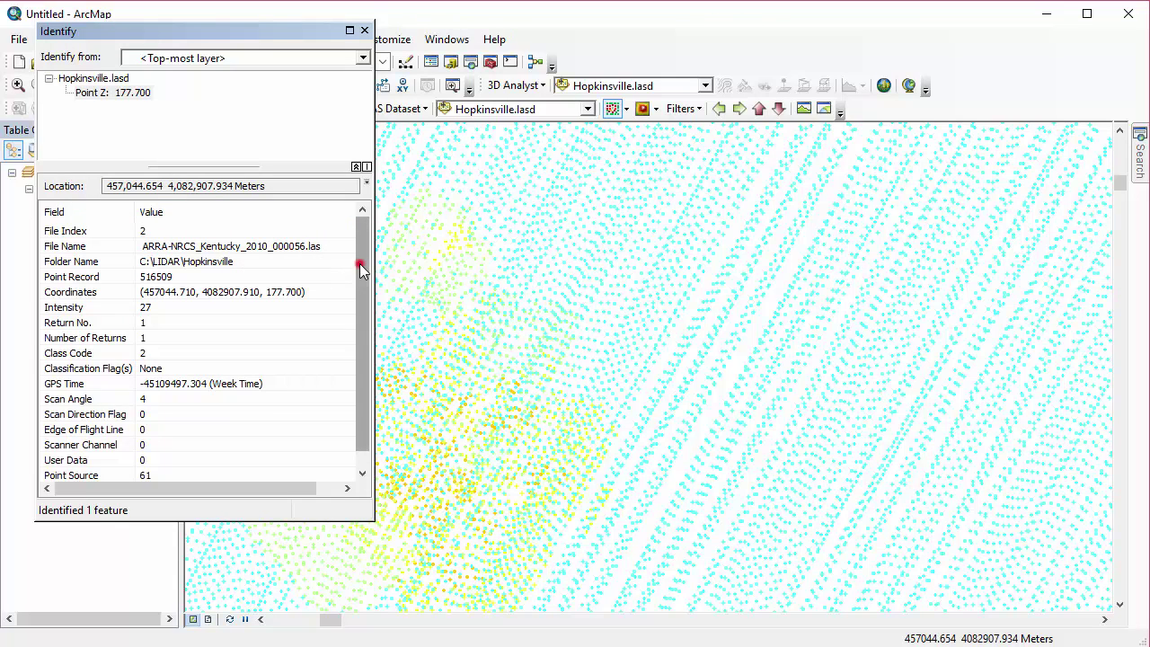
pyautogui.moveTo(359, 269); pyautogui.dragTo(357, 296)
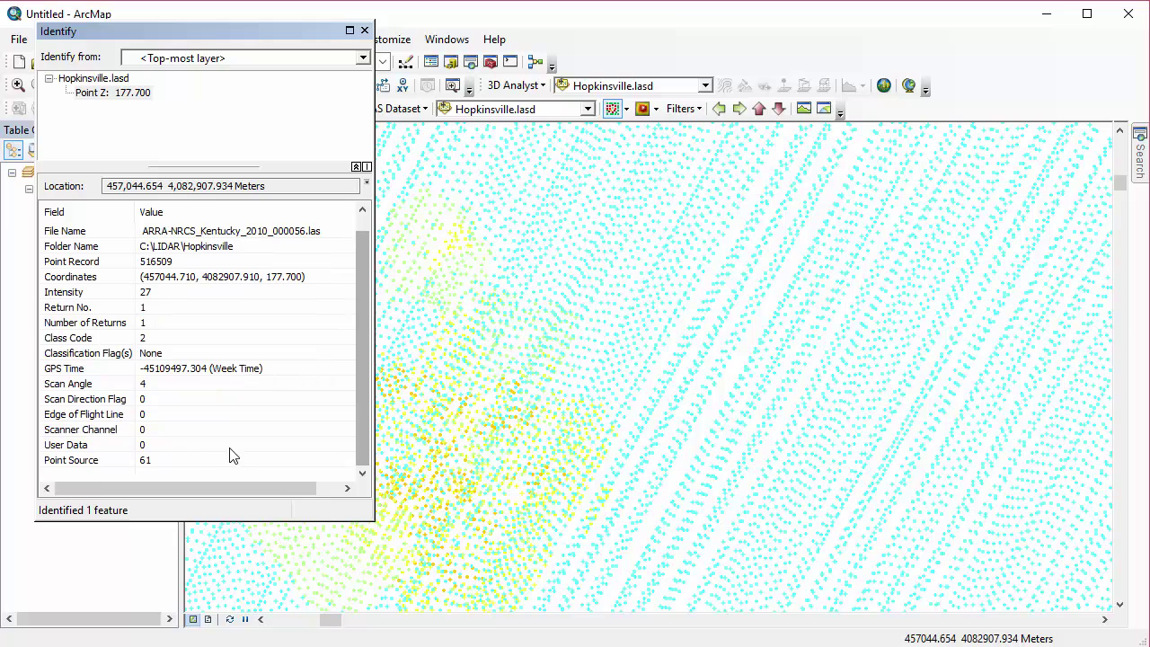
pyautogui.click(365, 32)
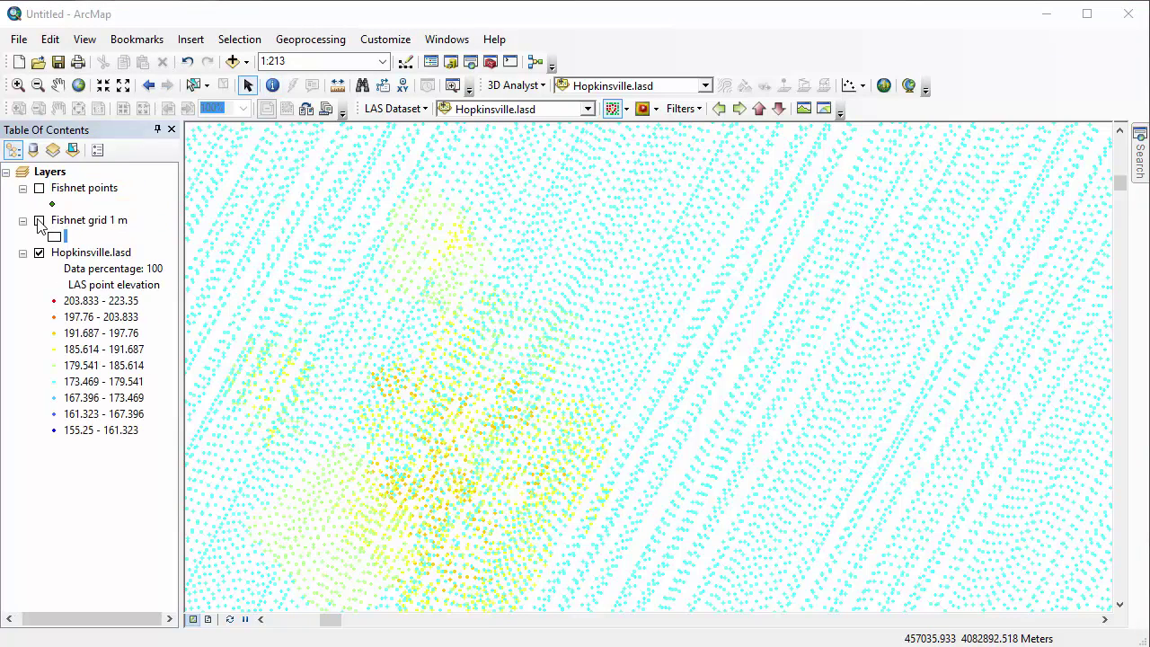
pyautogui.click(37, 222)
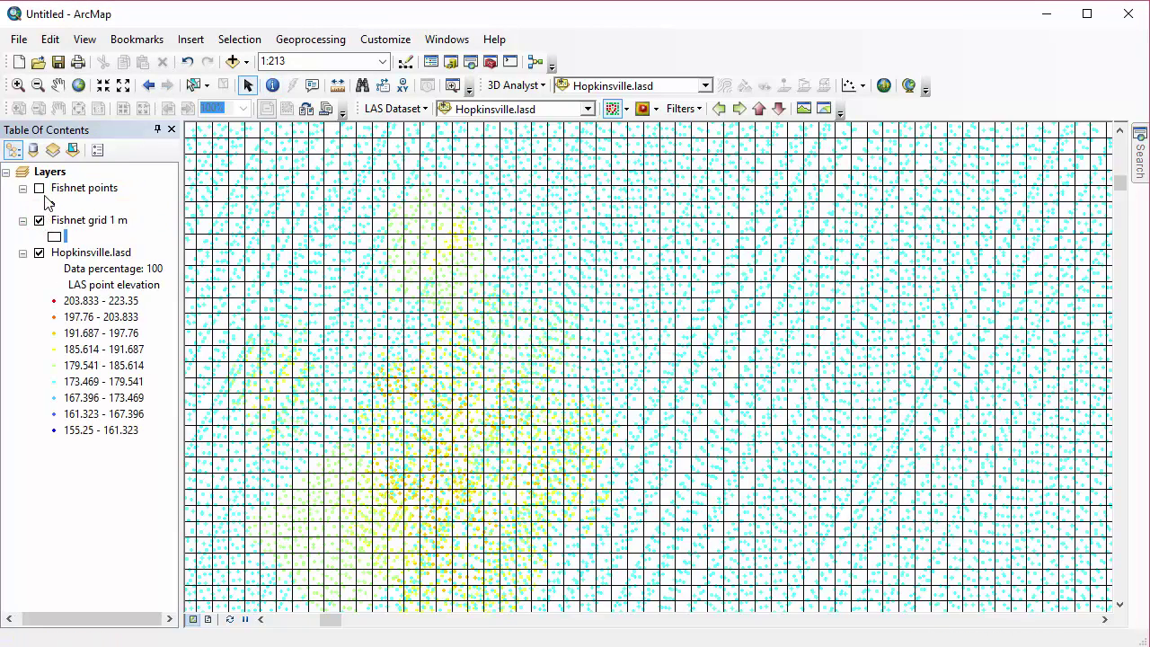
pyautogui.click(39, 189)
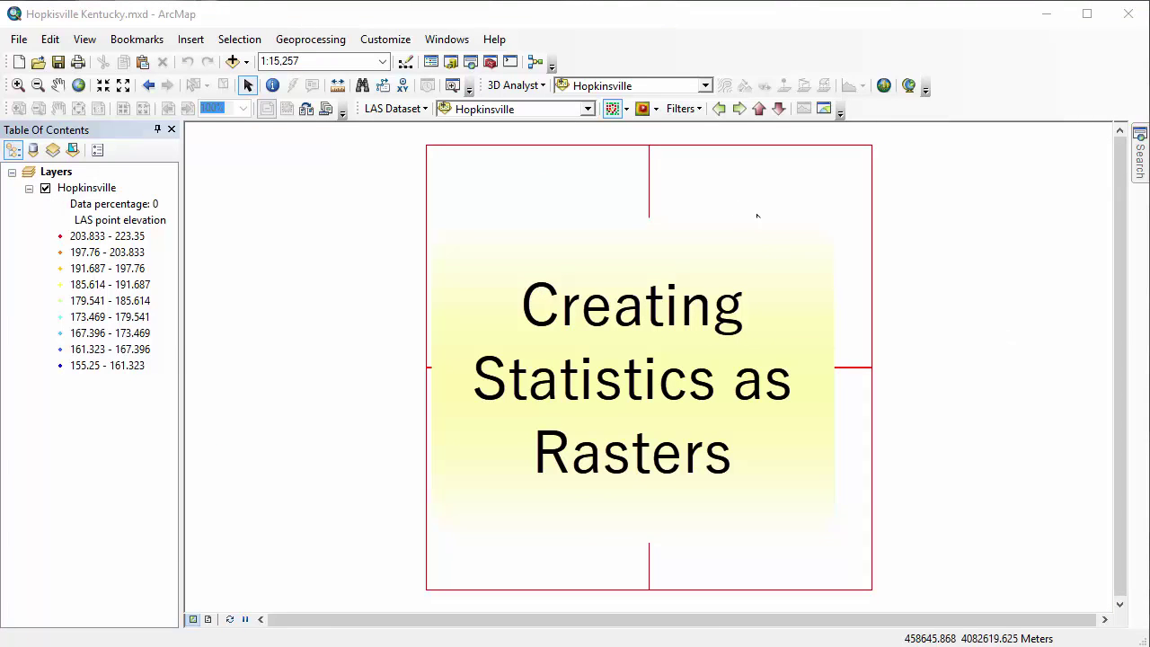
# - In the Catalog, add a new file geodatabase named Hopkinsville to the C:\LIDAR\Hopkinsville folder
pyautogui.click(449, 64)
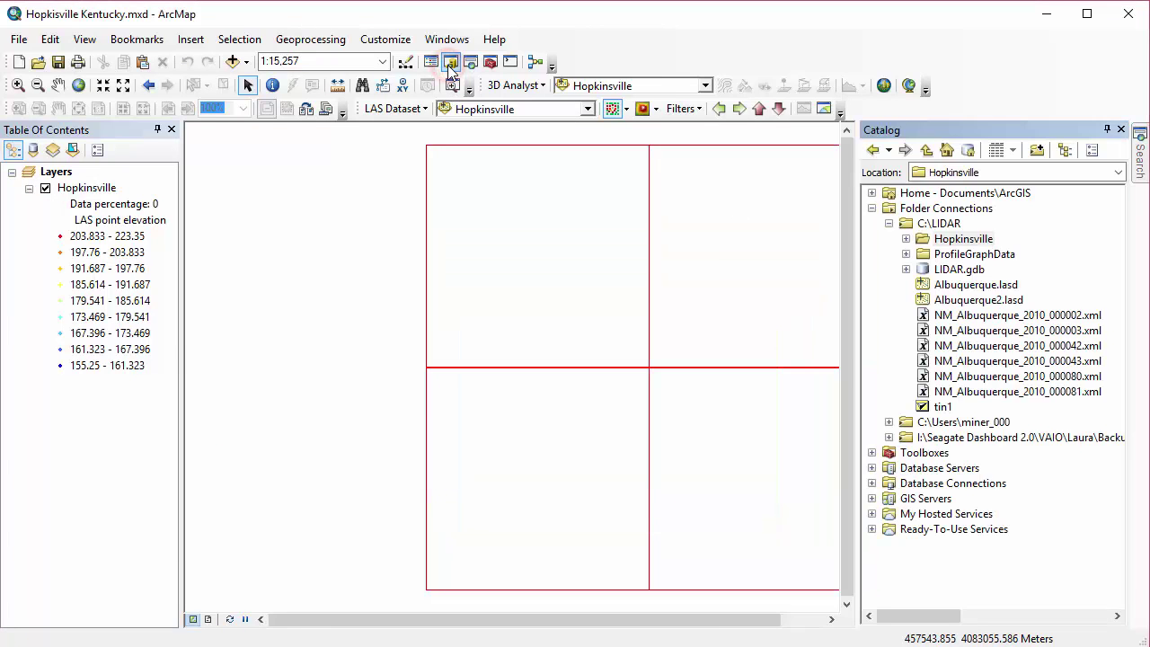
pyautogui.click(943, 239)
pyautogui.rightClick(947, 241)
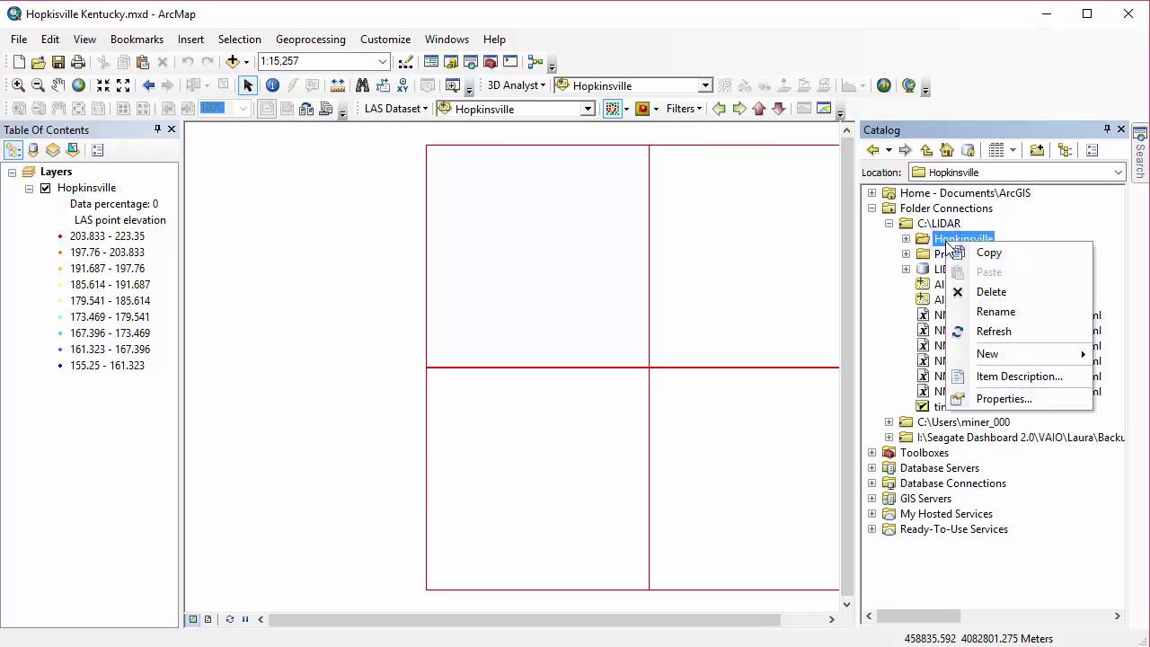
pyautogui.moveTo(1048, 358)
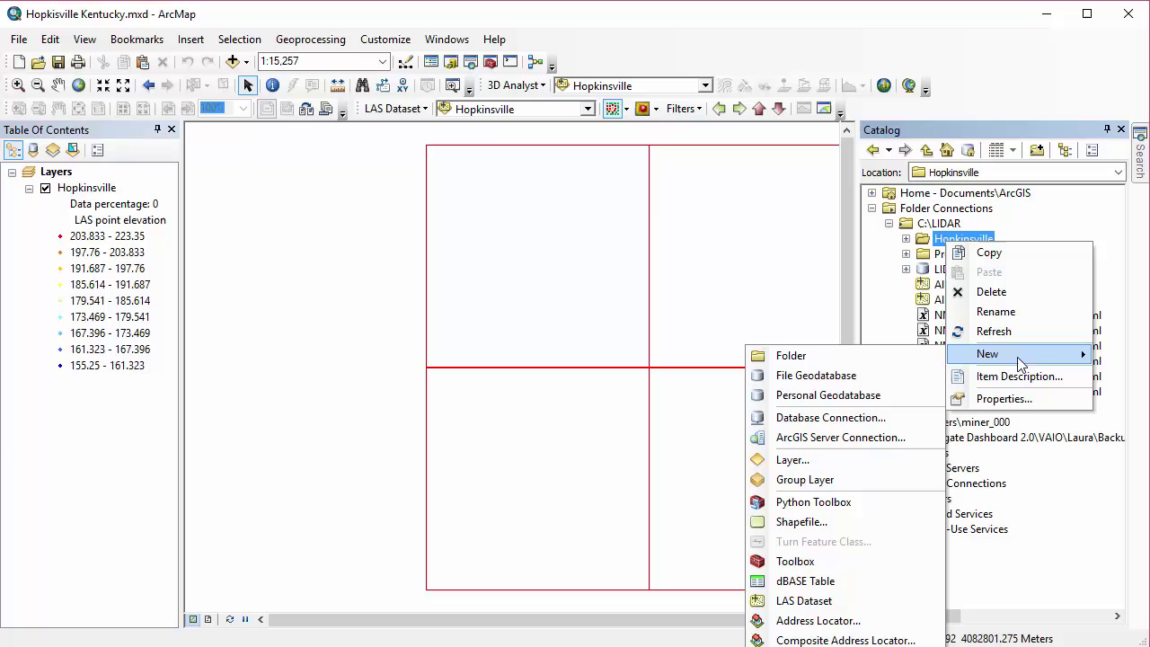
pyautogui.click(893, 376)
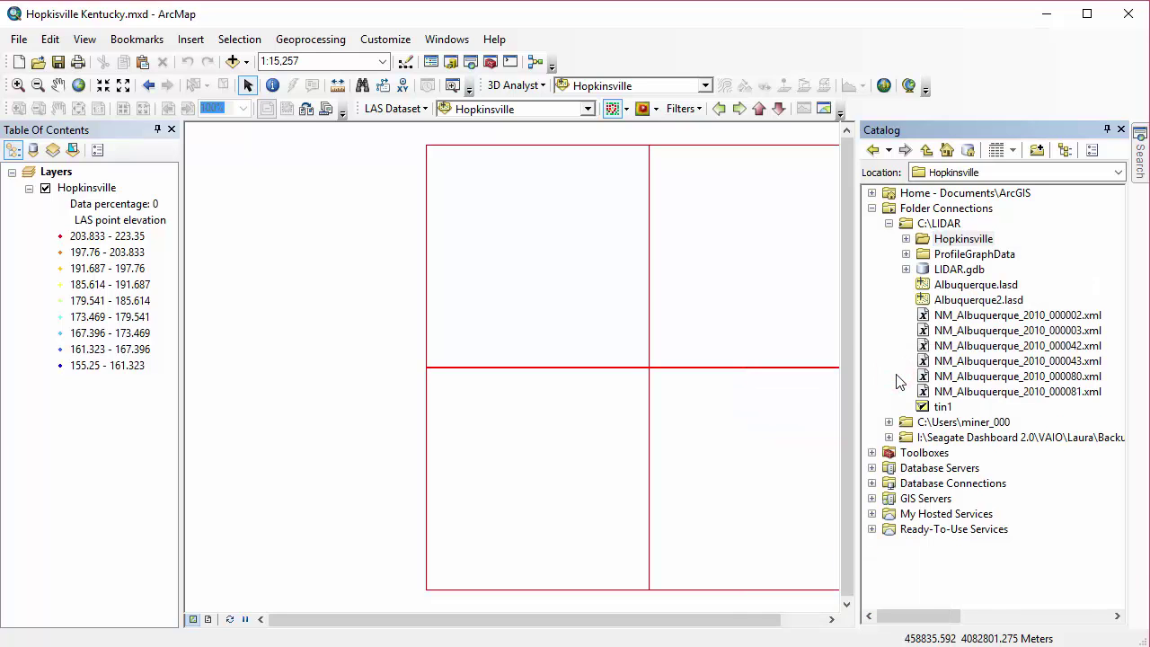
pyautogui.write('Hopkinsville')
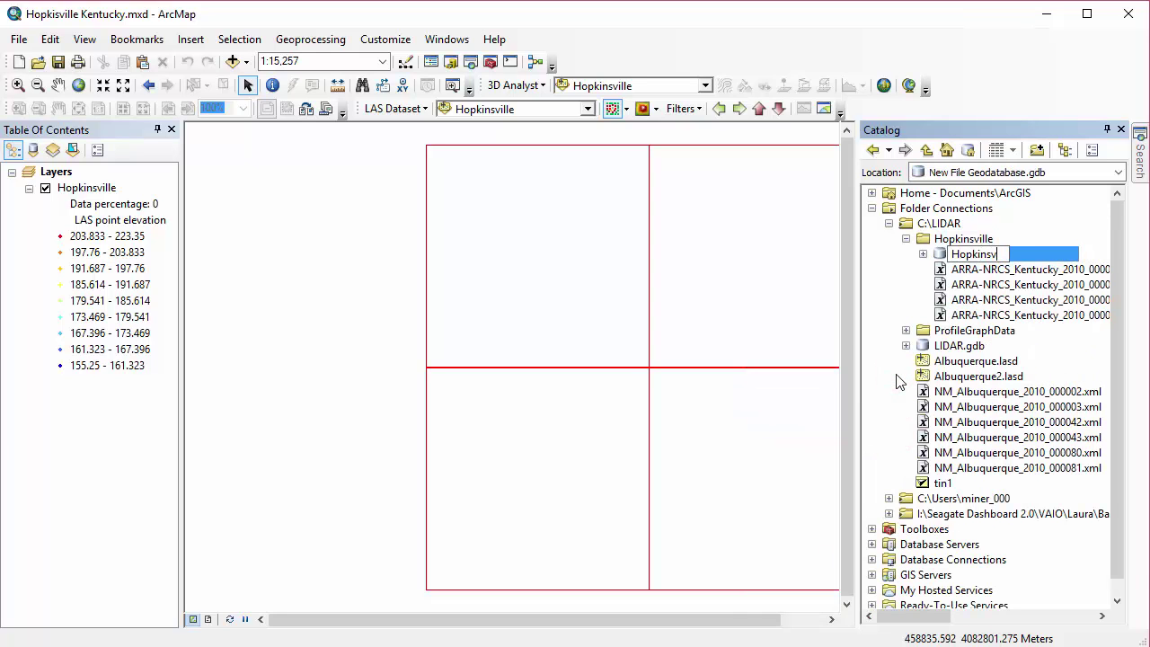
pyautogui.press('Return')
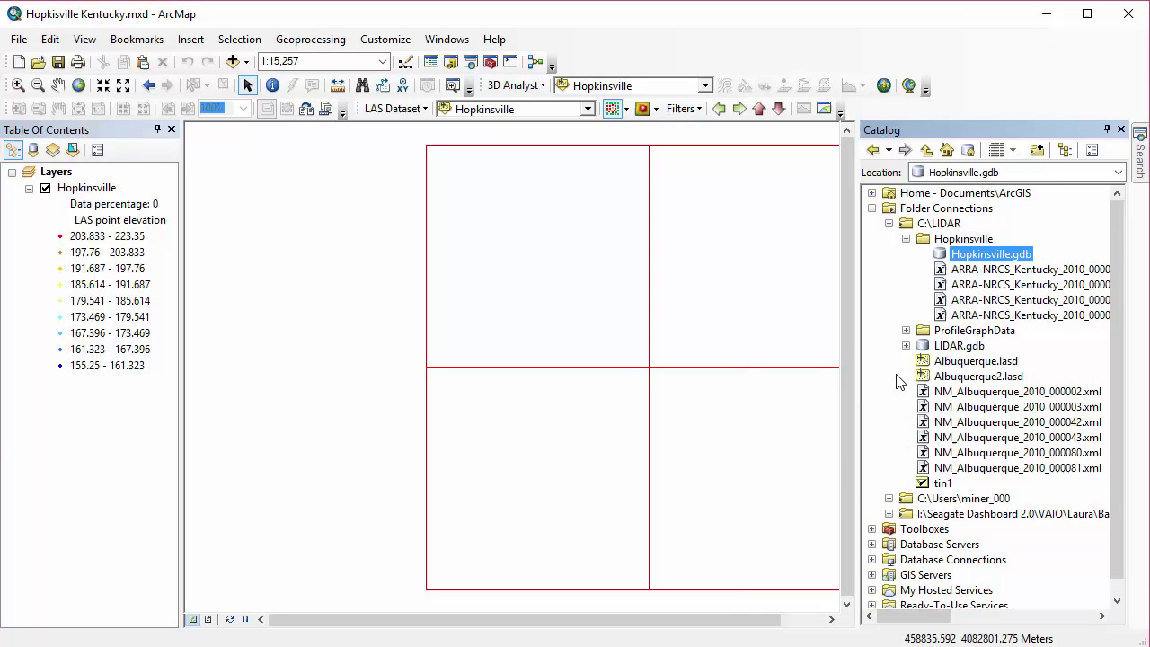
pyautogui.click(682, 109)
# - Keep all LAS points unfiltered and launch Data Management Tools > LAS Dataset > LAS Point Statistics as Raster
pyautogui.click(701, 130)
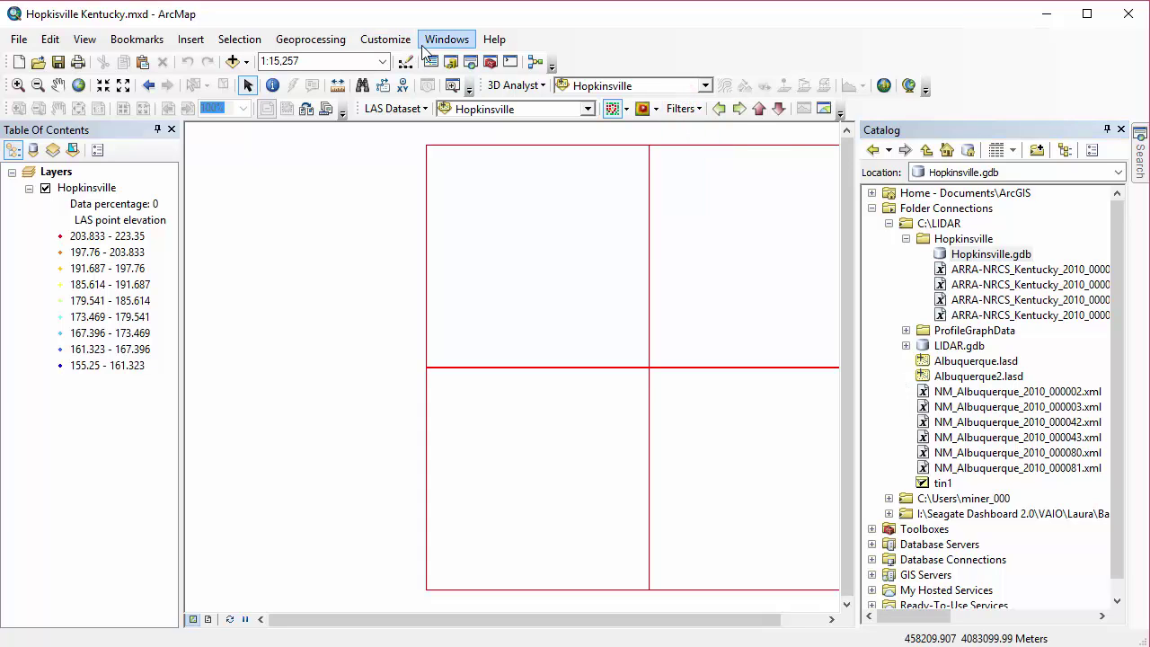
pyautogui.click(490, 61)
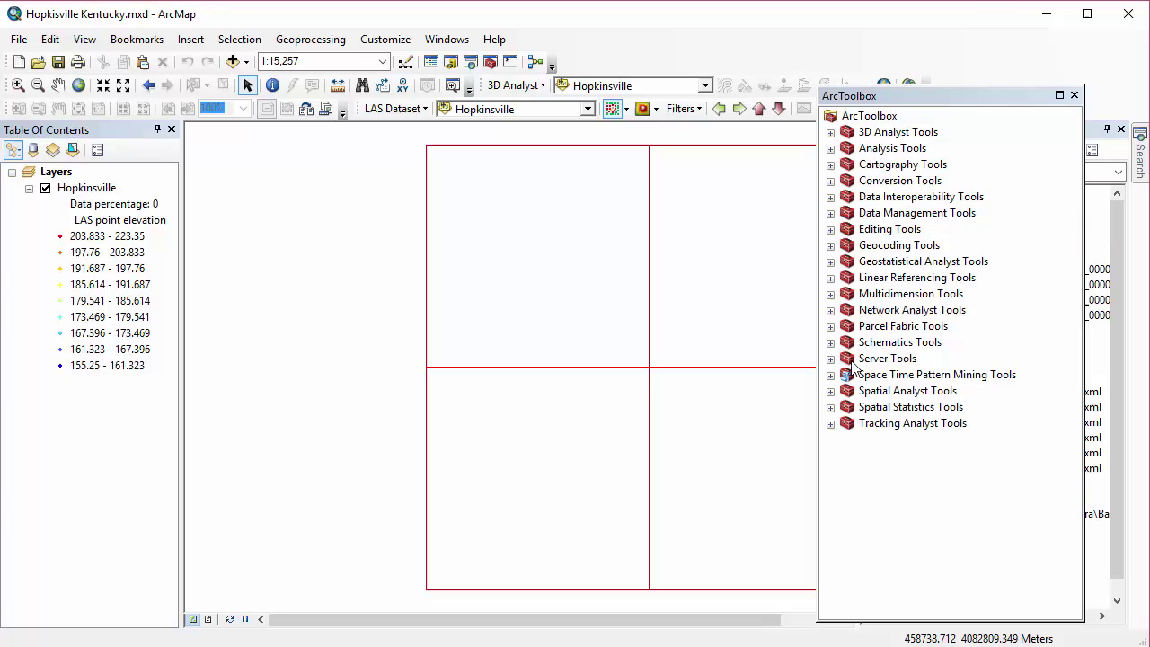
pyautogui.click(831, 213)
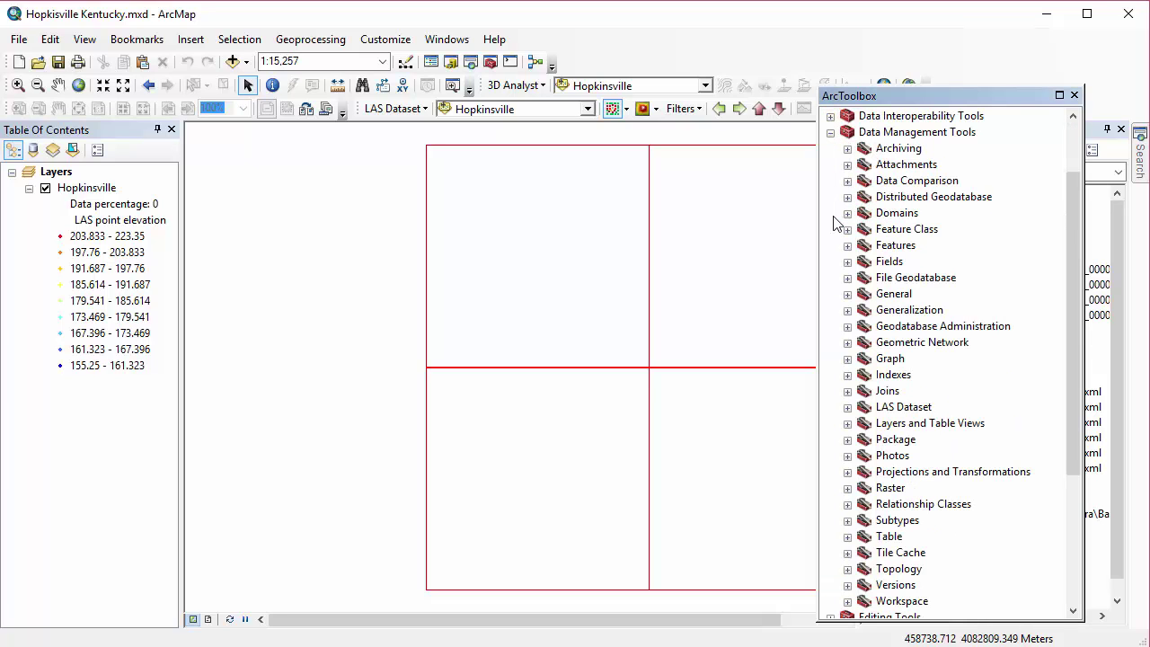
pyautogui.click(847, 407)
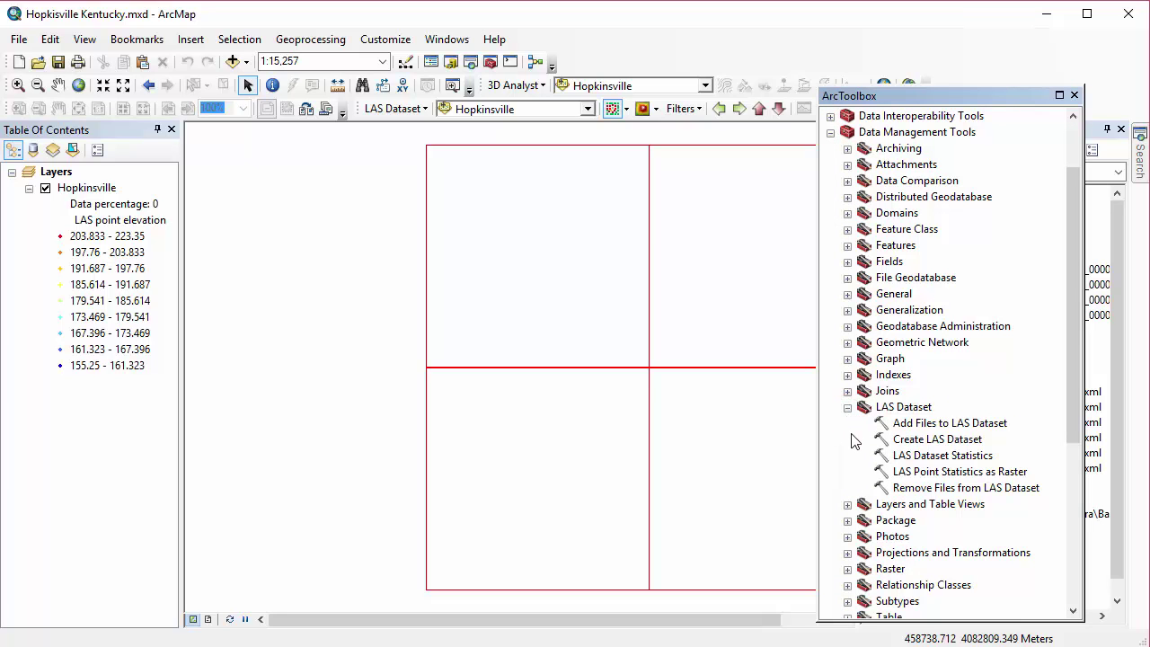
pyautogui.click(933, 471)
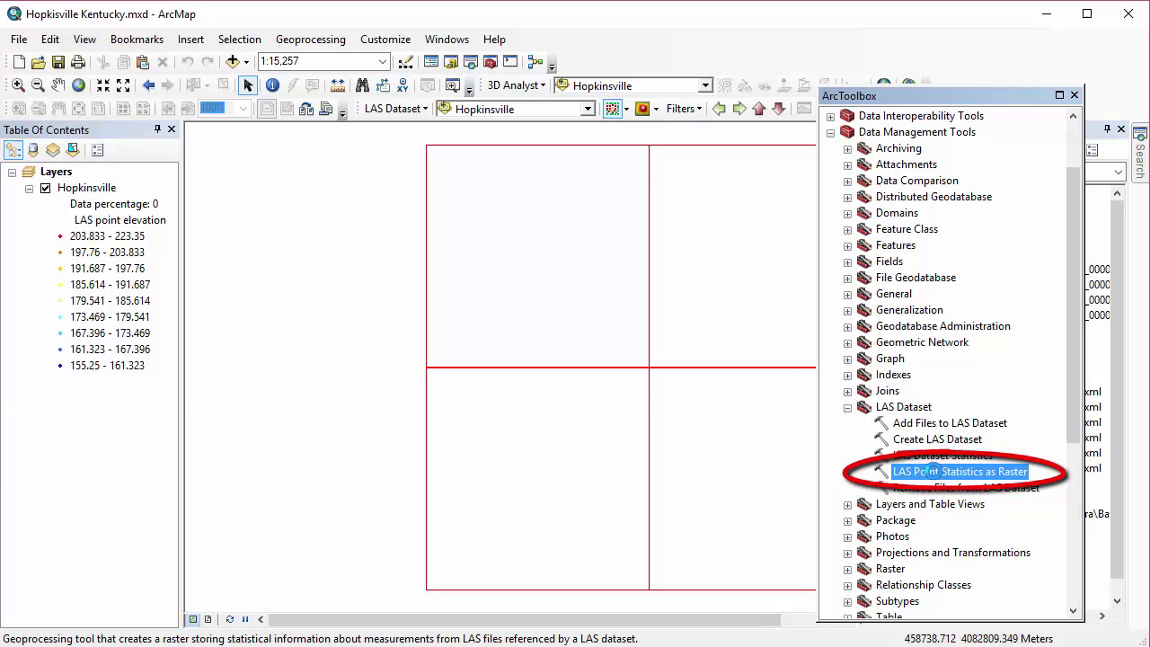
pyautogui.doubleClick(932, 471)
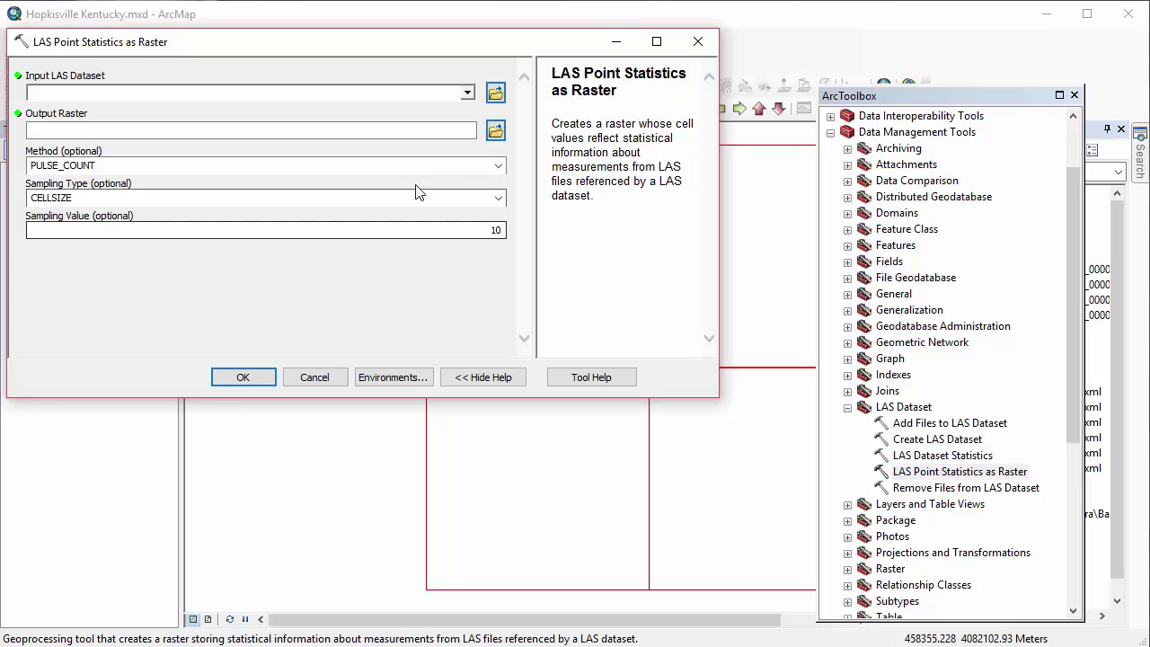
# - Keep the PULSE_COUNT method and change the sampling value from 10 to 1
pyautogui.click(500, 167)
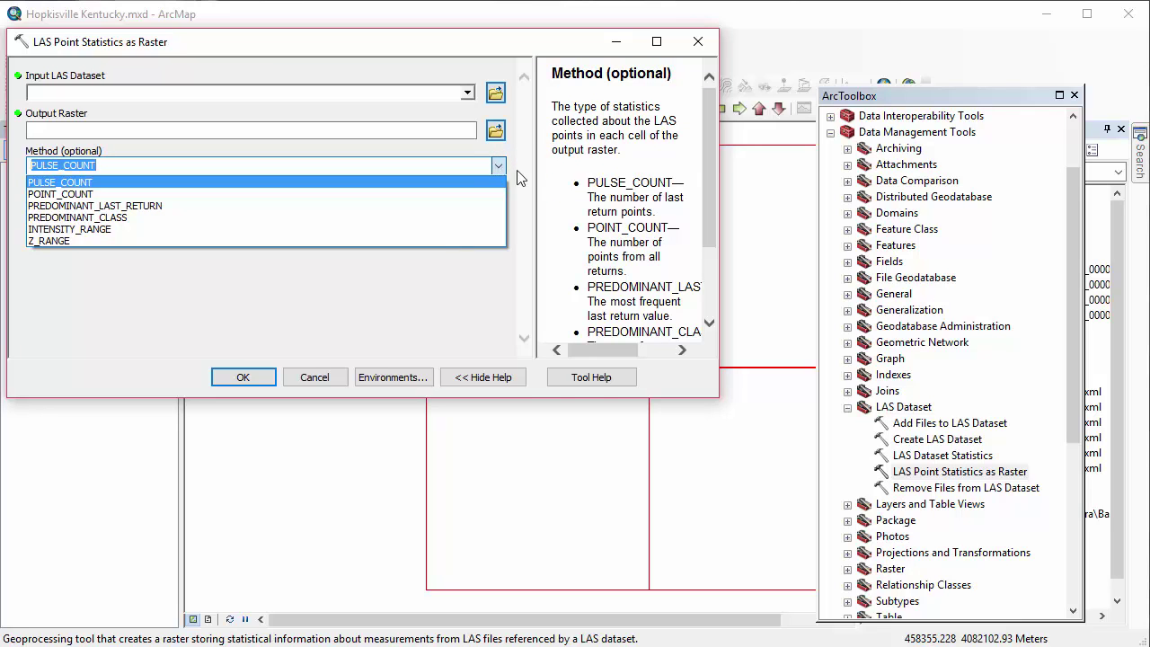
pyautogui.click(711, 184)
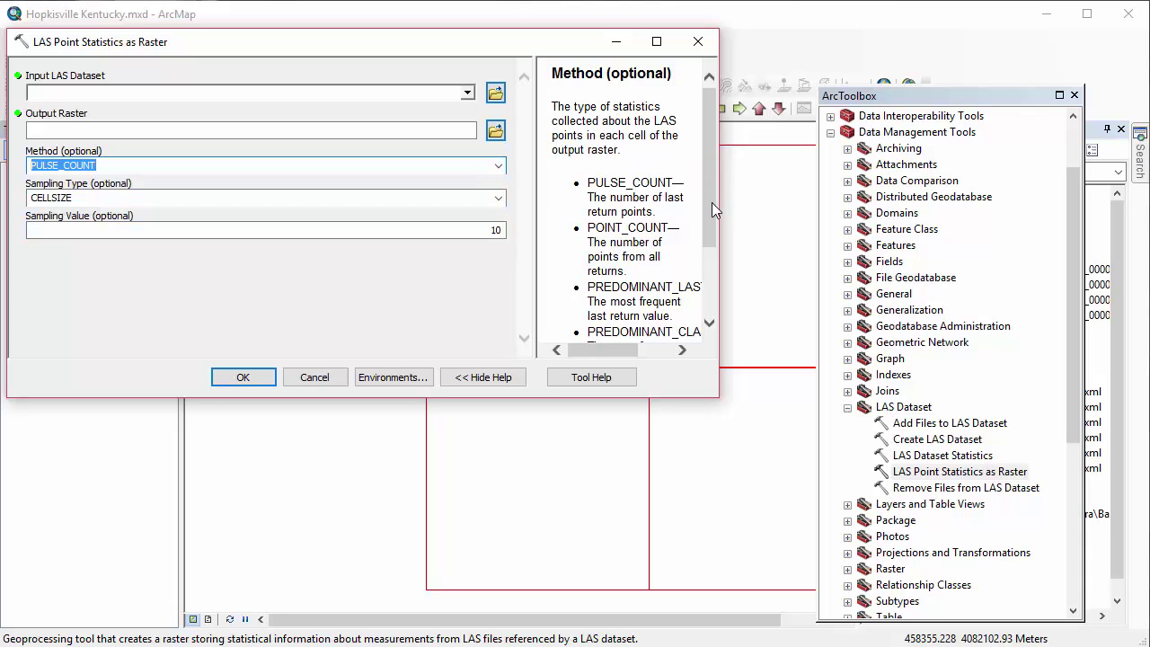
pyautogui.moveTo(711, 202); pyautogui.dragTo(716, 302)
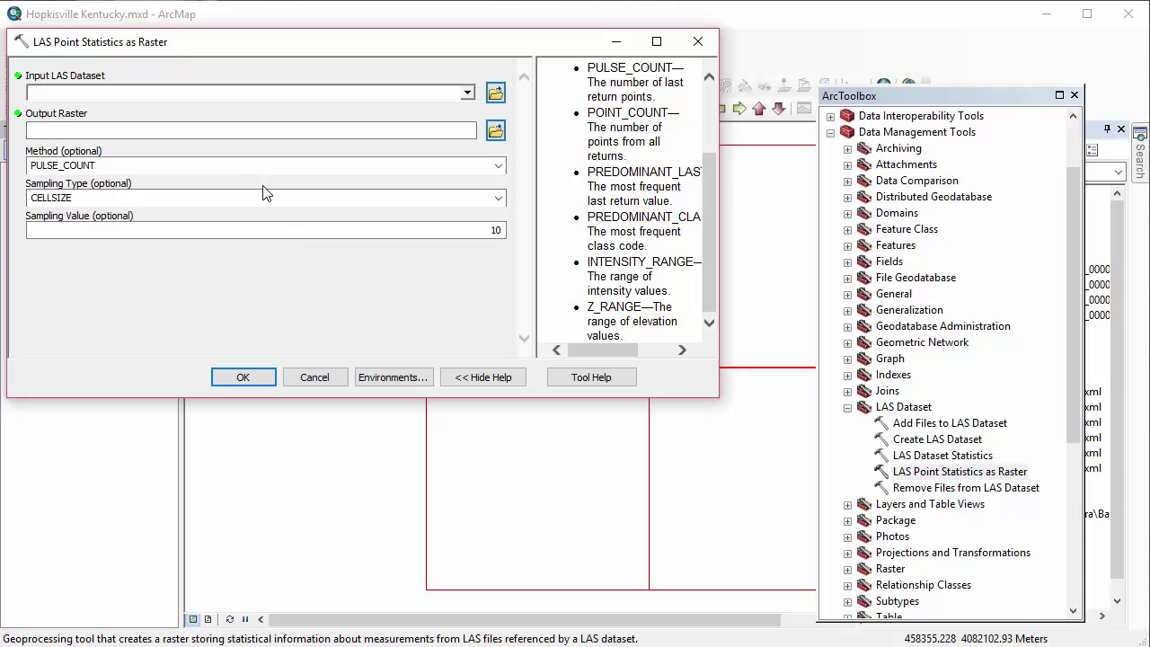
pyautogui.click(295, 231)
pyautogui.press('Delete')
pyautogui.press('Delete')
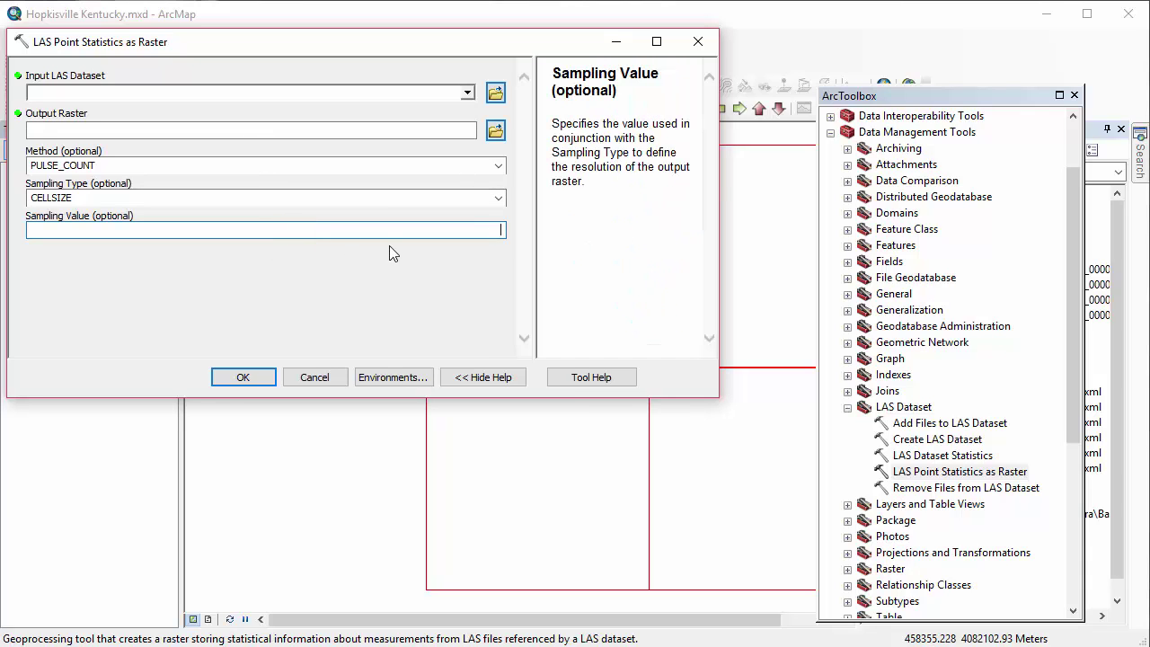
pyautogui.write('1')
# - Use Hopkinsville as input and save output raster PulseCount_1m in Hopkinsville.gdb
pyautogui.click(469, 92)
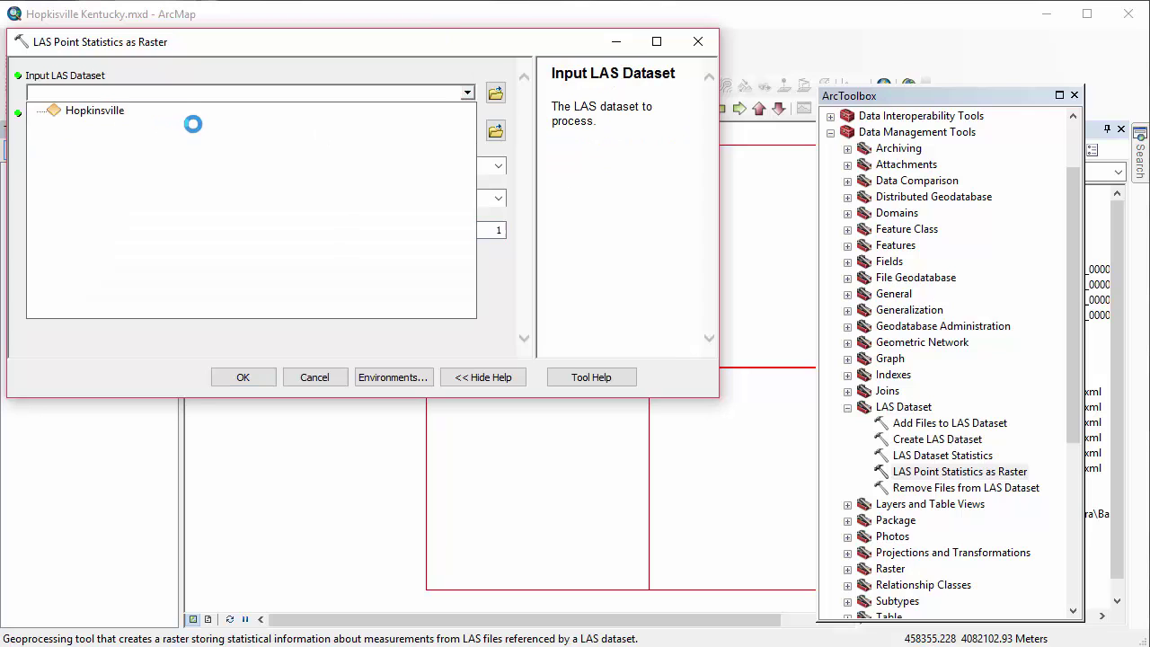
pyautogui.click(404, 111)
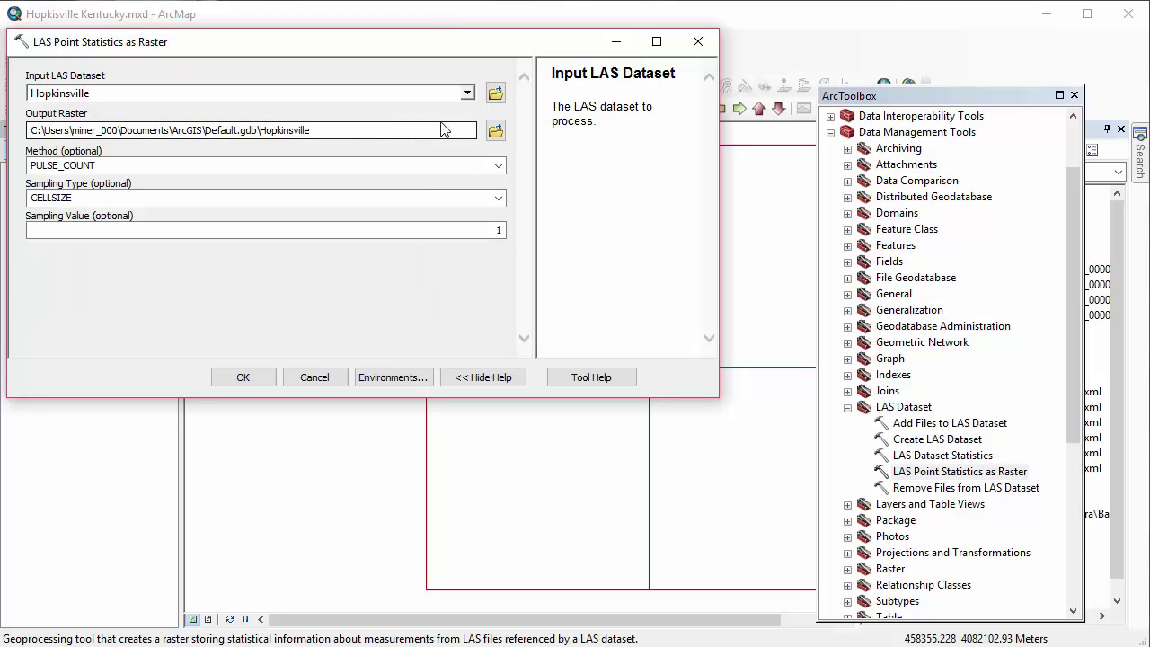
pyautogui.click(495, 131)
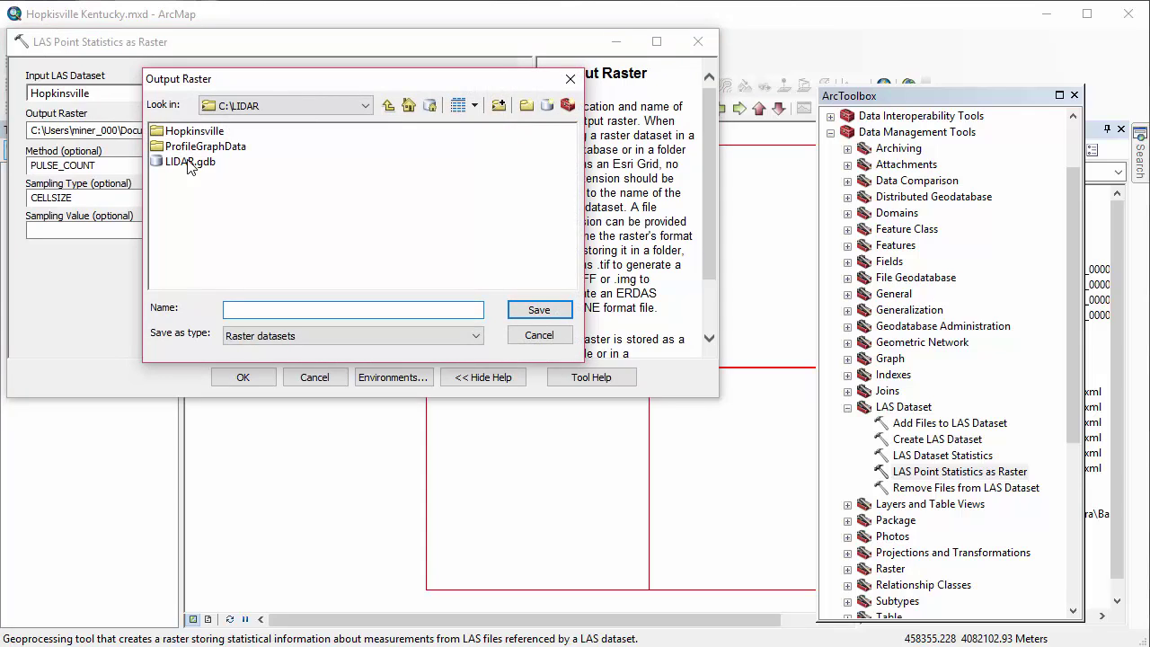
pyautogui.doubleClick(191, 130)
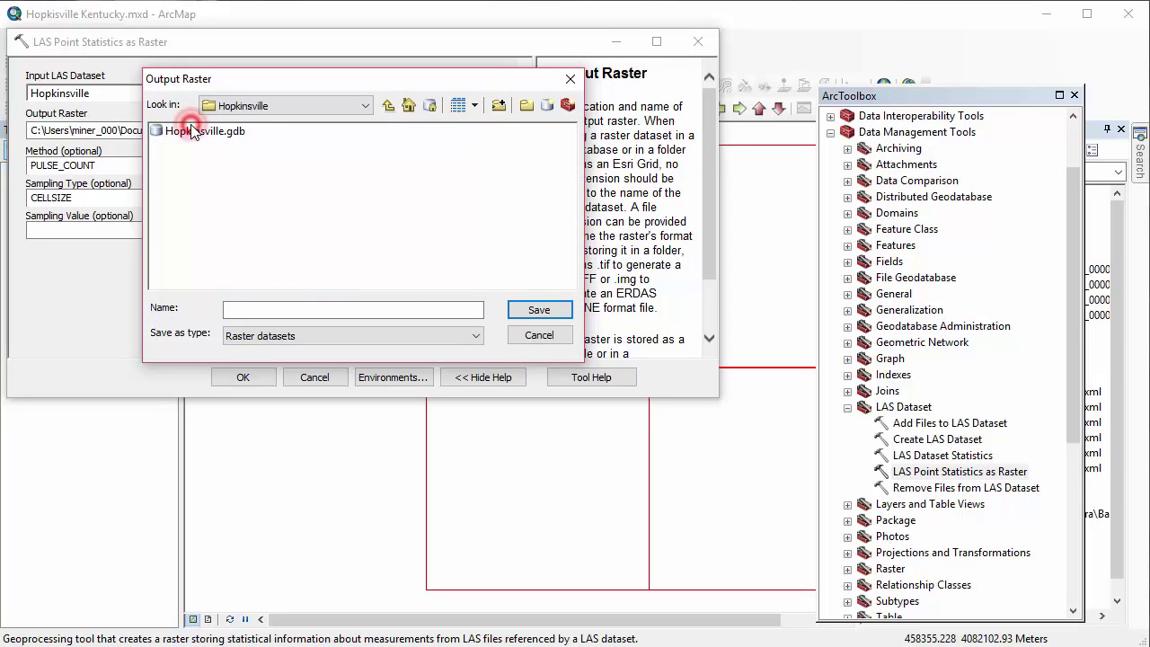
pyautogui.click(190, 131)
pyautogui.click(269, 310)
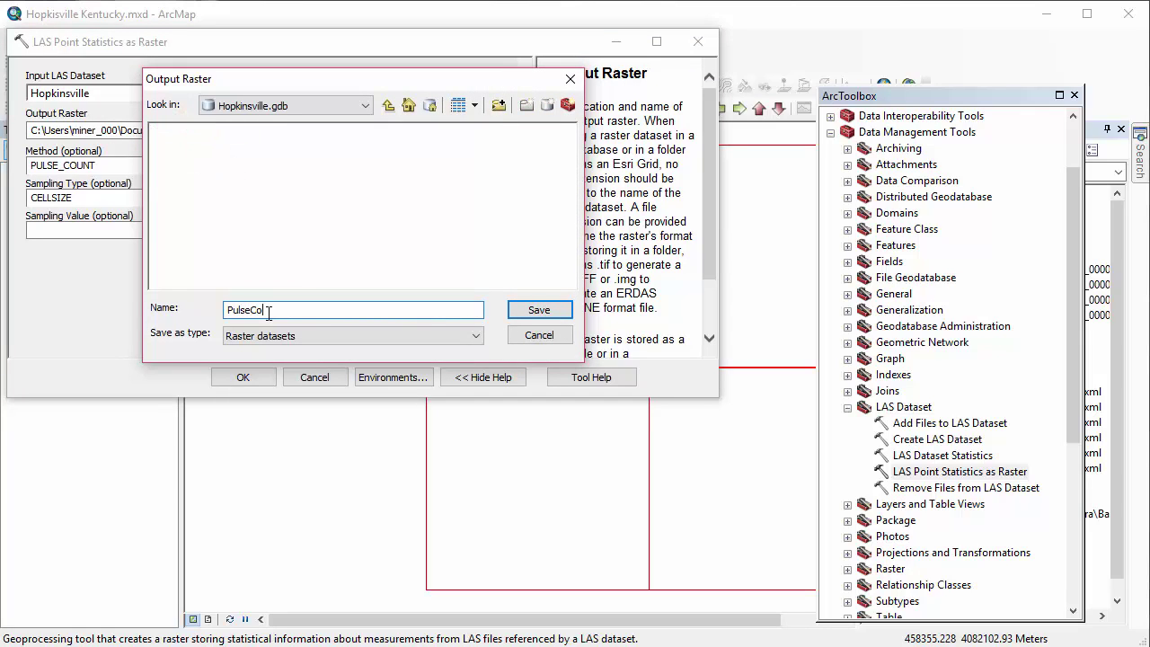
pyautogui.write('PulseCount_1m')
pyautogui.press('Return')
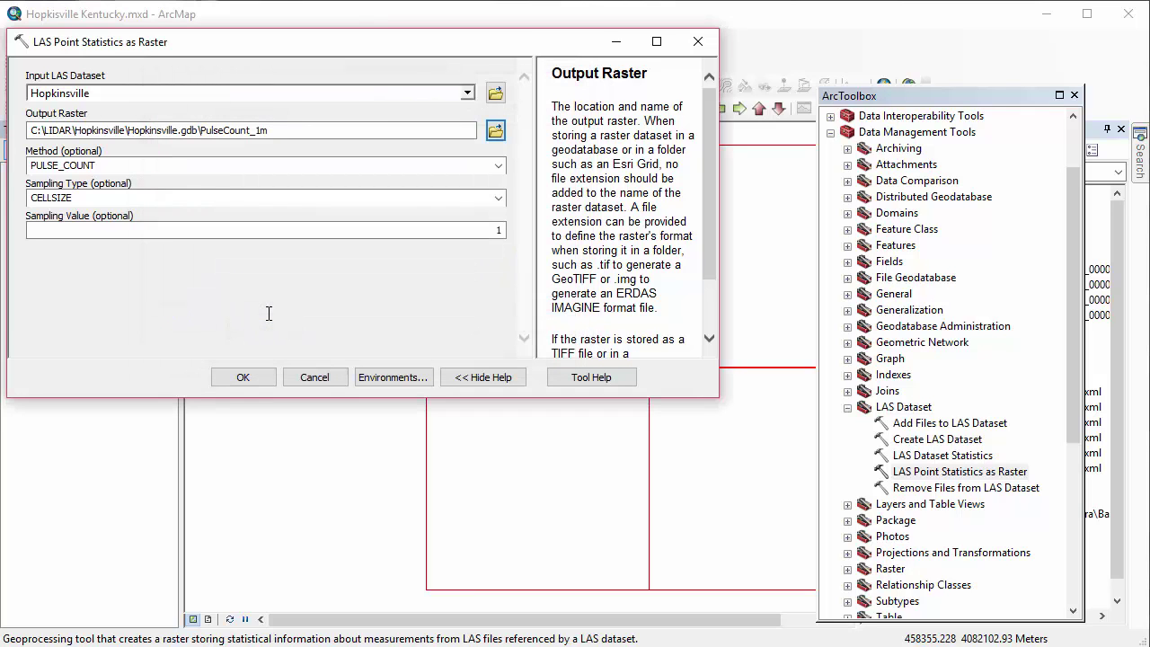
# - Run the tool to create PulseCount_1m and move it above the Hopkinsville layer
pyautogui.click(243, 378)
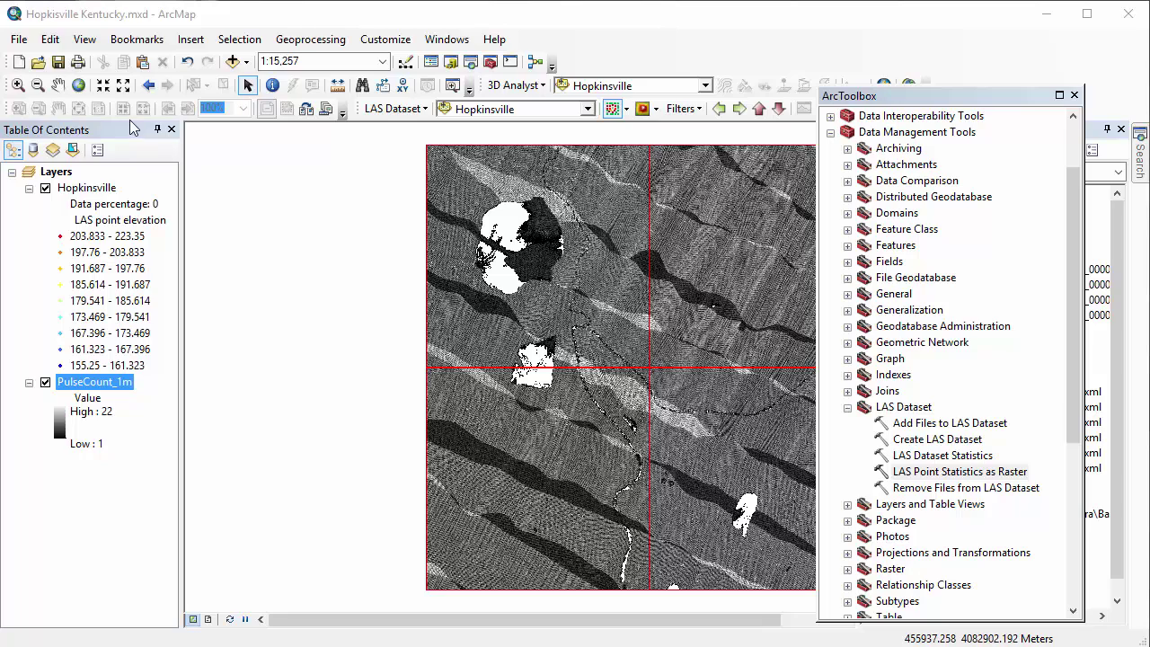
pyautogui.click(17, 85)
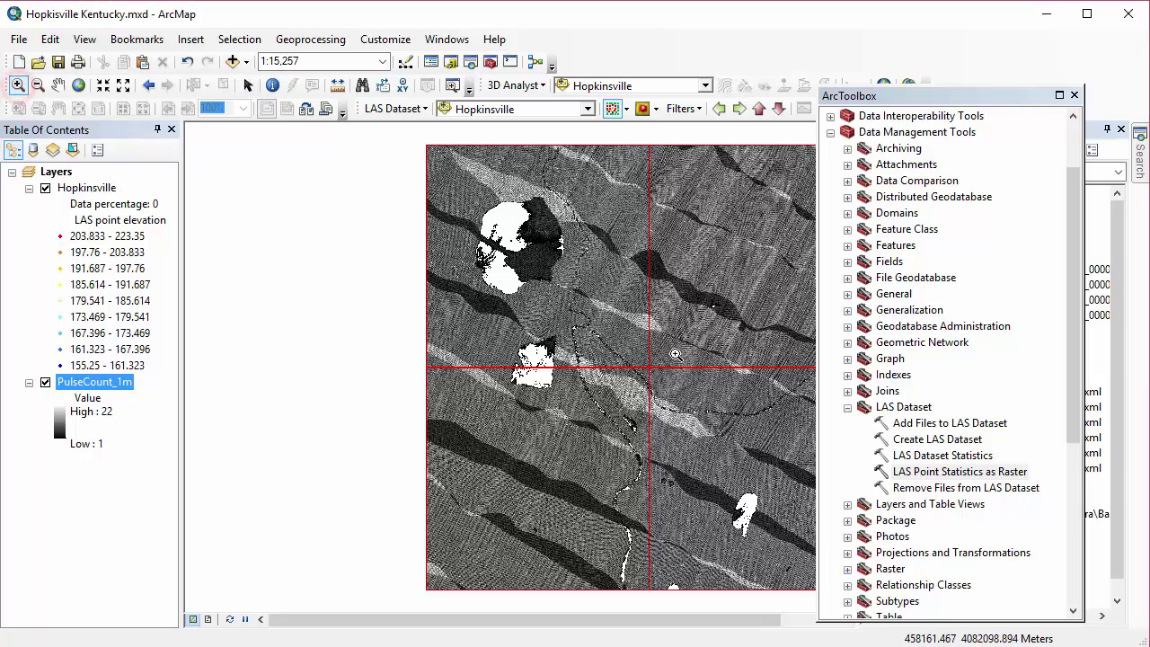
pyautogui.click(557, 316)
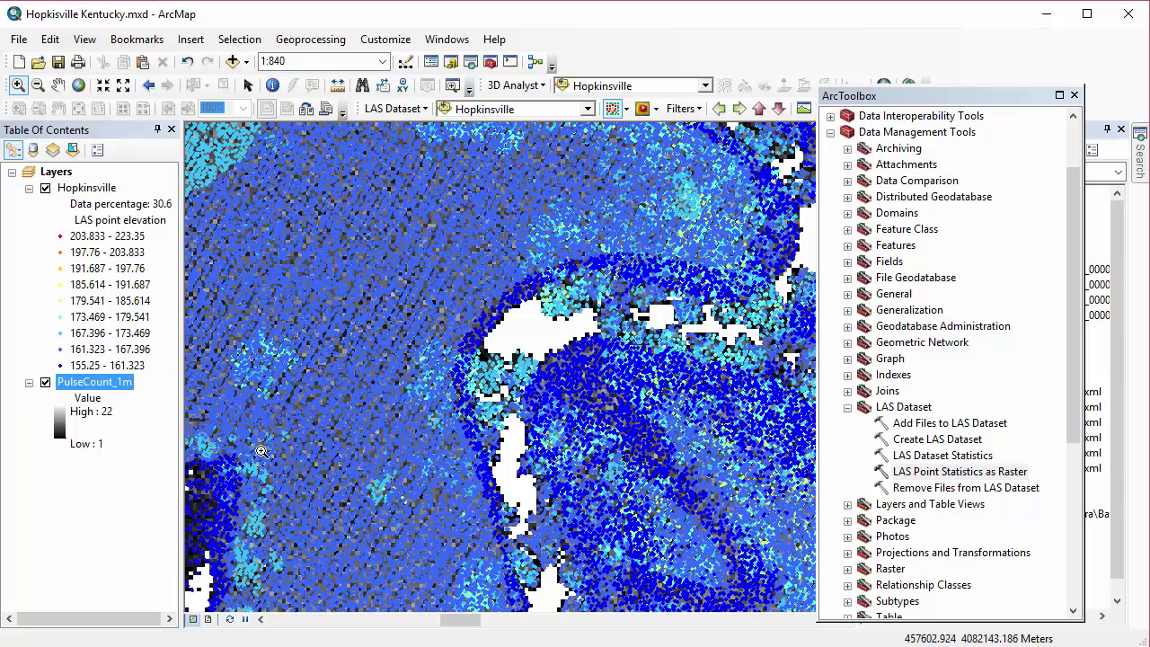
pyautogui.click(83, 377)
pyautogui.moveTo(83, 377); pyautogui.dragTo(79, 183)
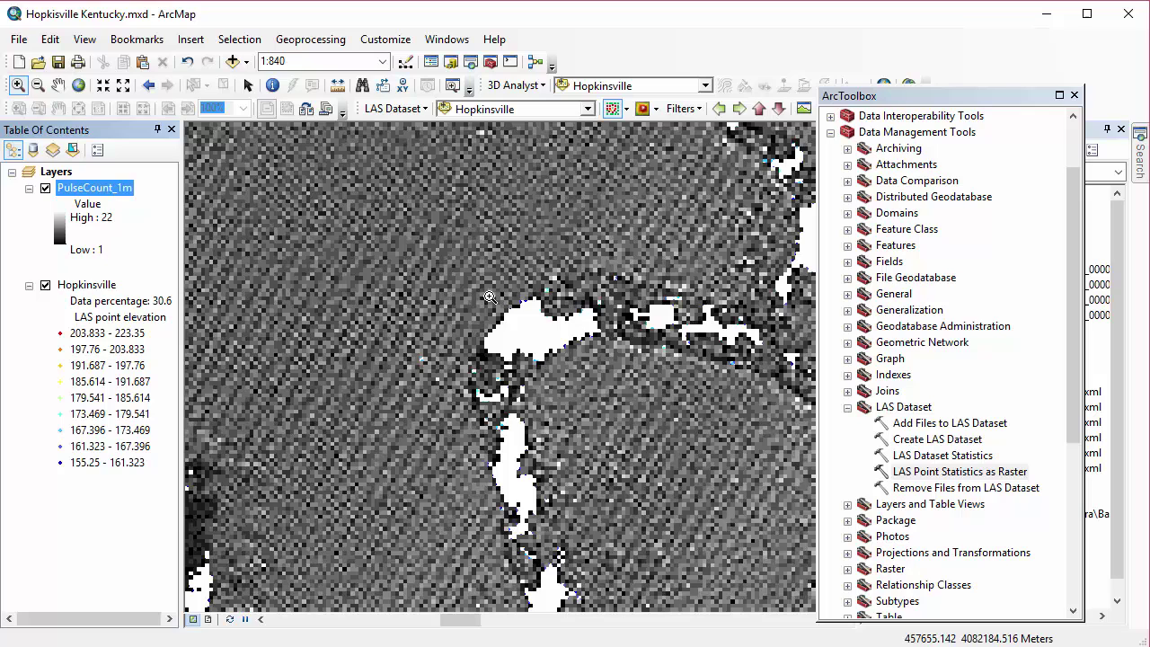
# - Zoom closer into the white gap area, then return to the full map extent
pyautogui.moveTo(489, 297); pyautogui.dragTo(579, 389)
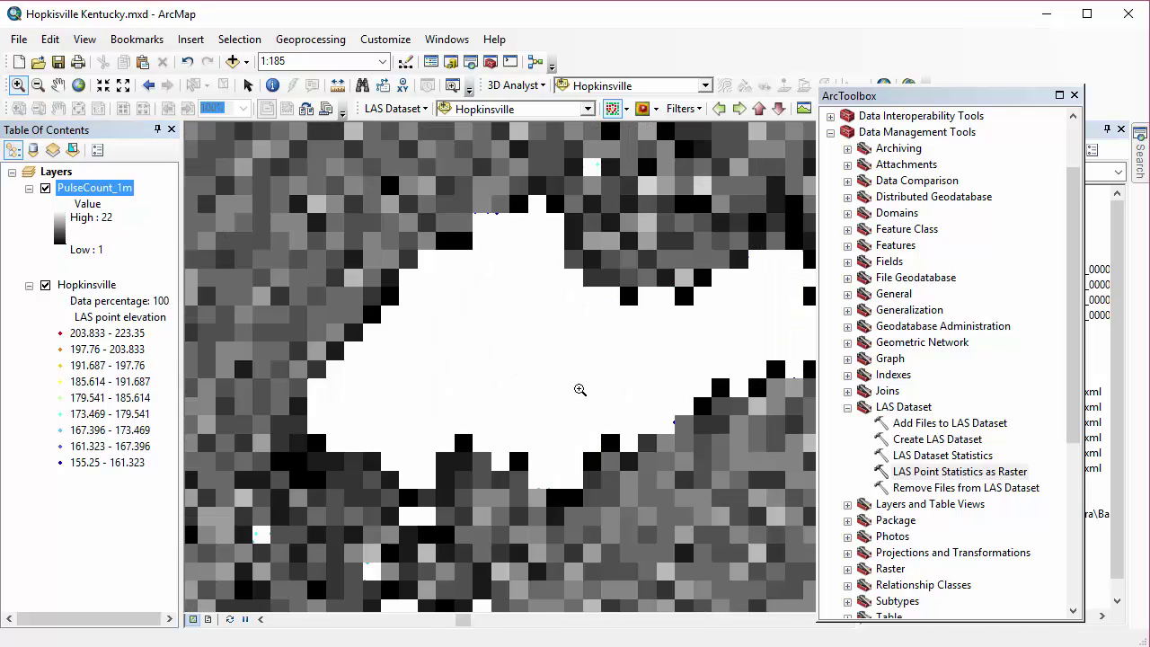
pyautogui.click(150, 86)
pyautogui.click(149, 86)
pyautogui.click(150, 87)
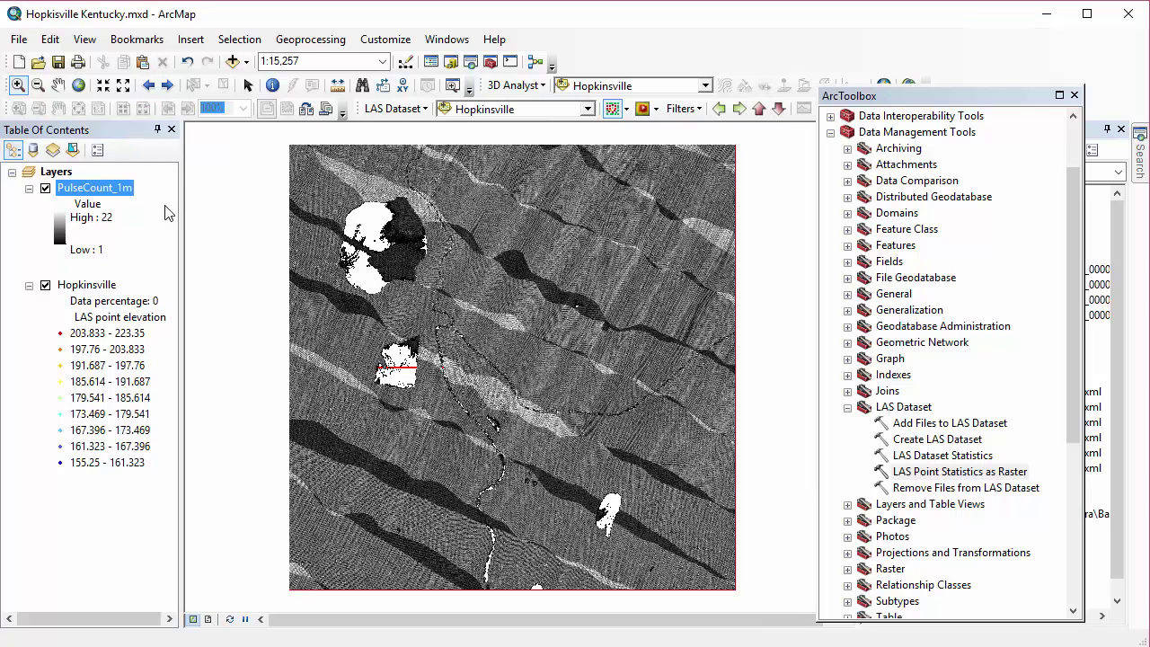
# - Rerun LAS Point Statistics as Raster on Hopkinsville with sampling value 10, output Hopkinsville.gdb\PluseCount_10m
pyautogui.doubleClick(939, 473)
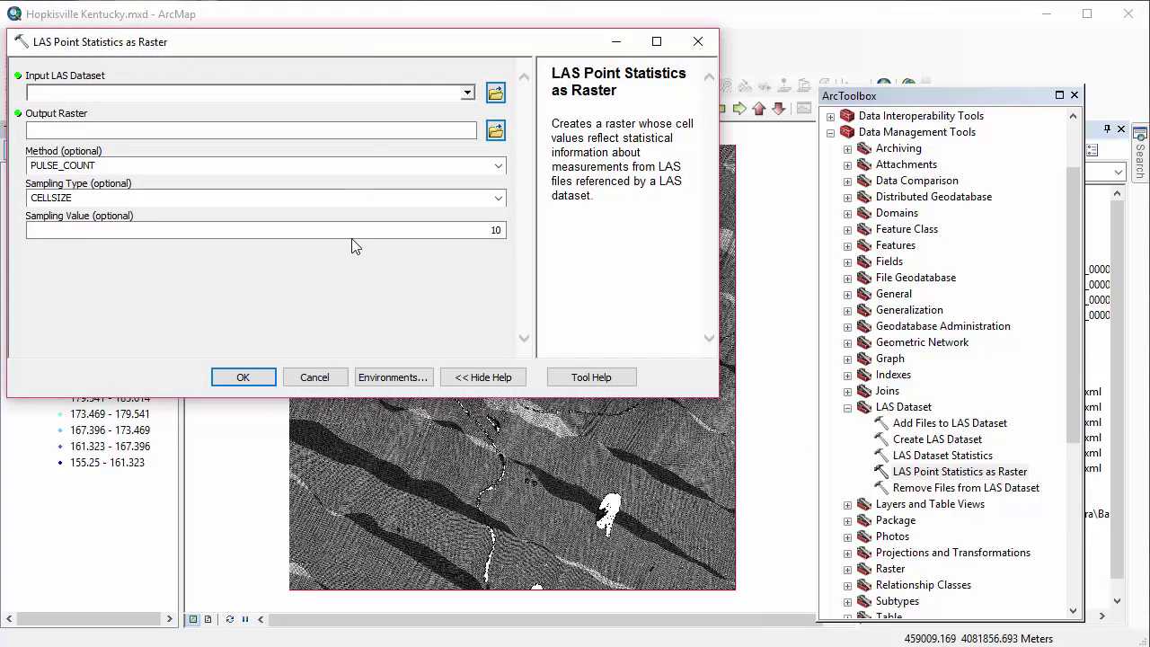
pyautogui.click(466, 93)
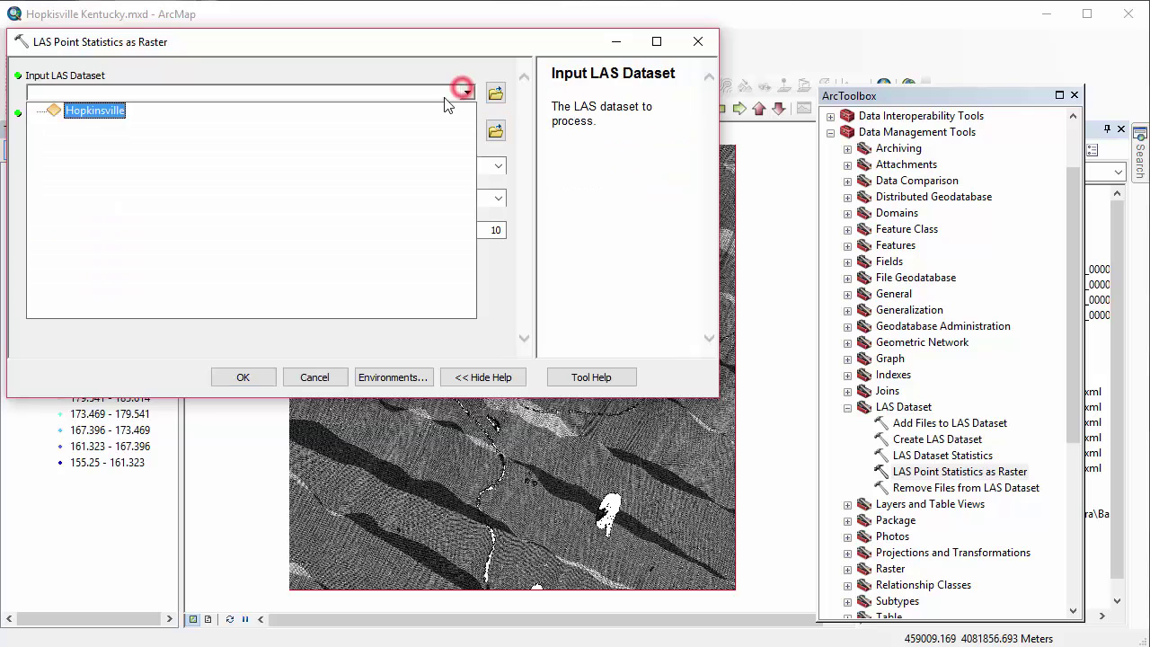
pyautogui.click(79, 111)
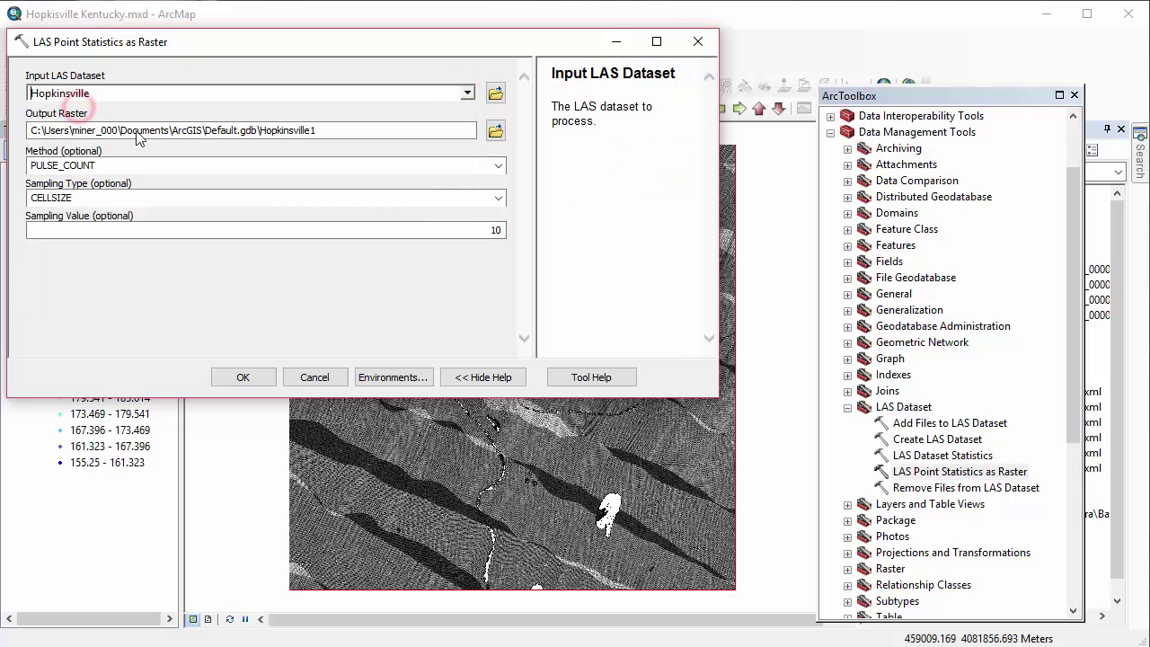
pyautogui.click(495, 132)
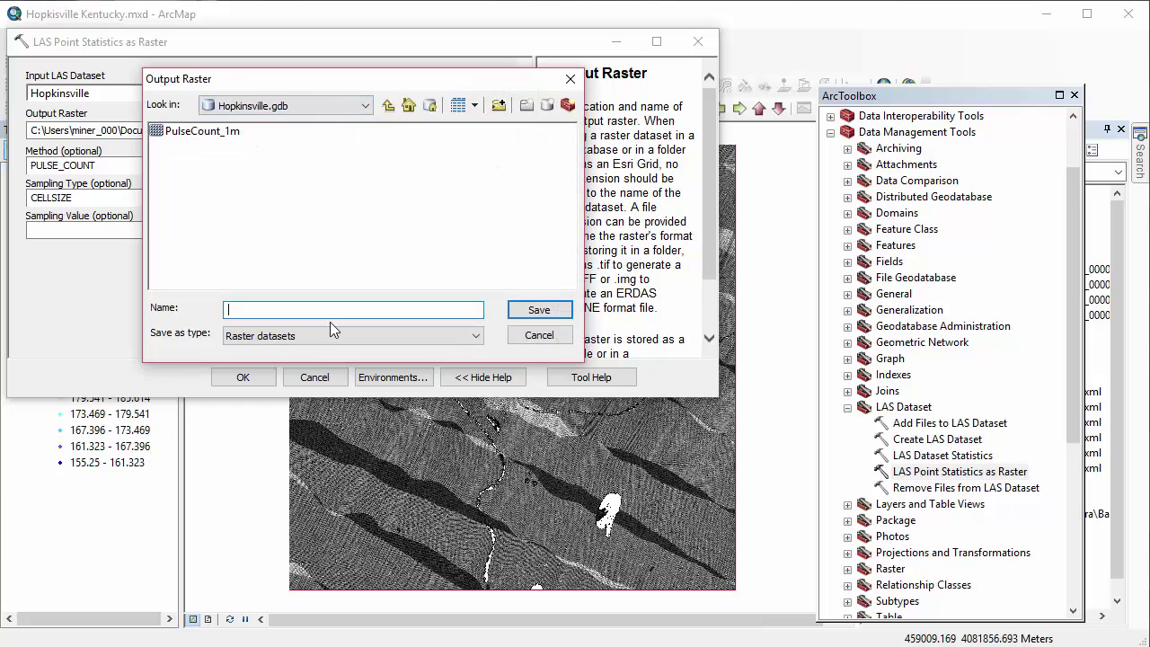
pyautogui.write('PluseC')
pyautogui.press('BackSpace')
pyautogui.press('BackSpace')
pyautogui.write('ount_10')
pyautogui.click(555, 308)
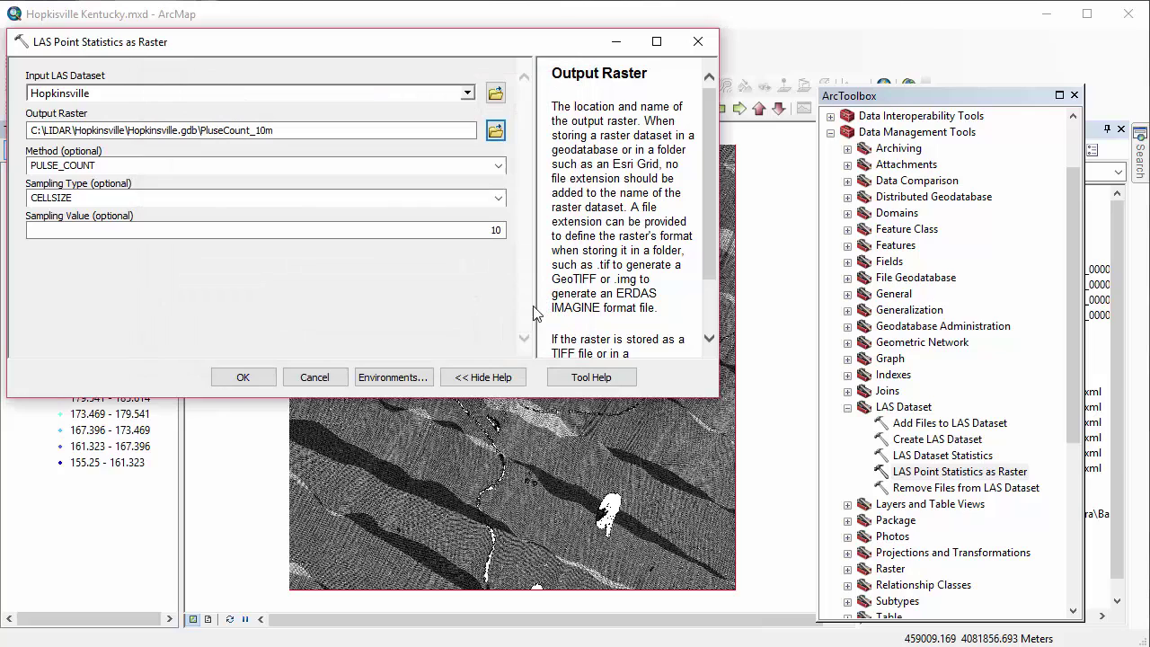
pyautogui.click(243, 378)
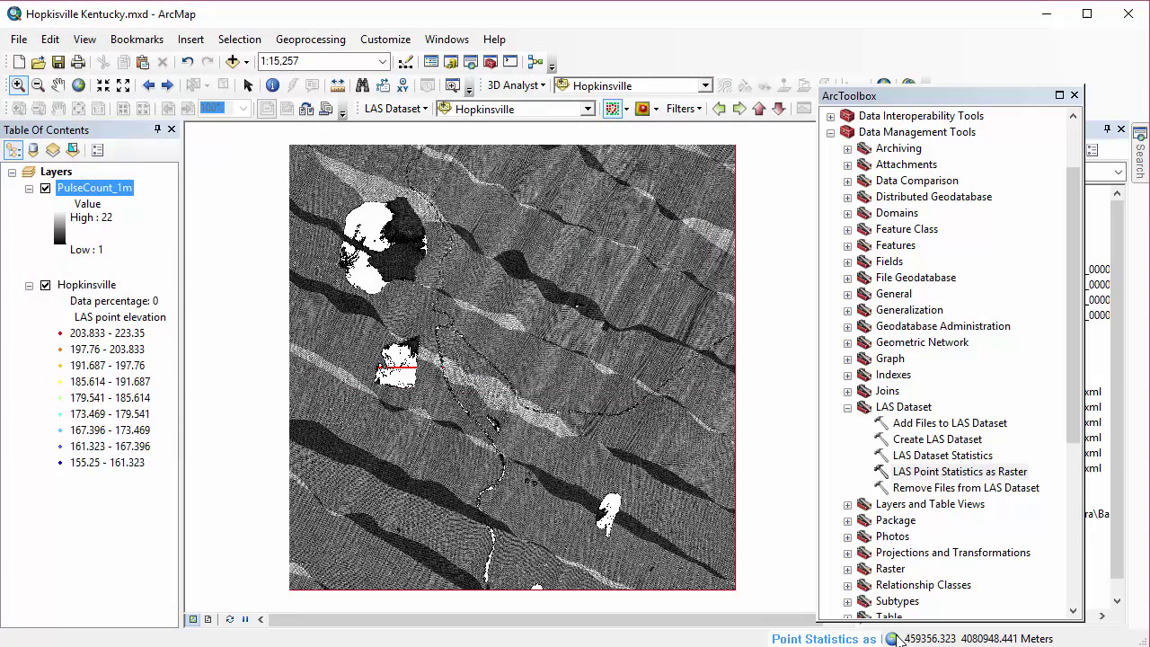
pyautogui.doubleClick(966, 472)
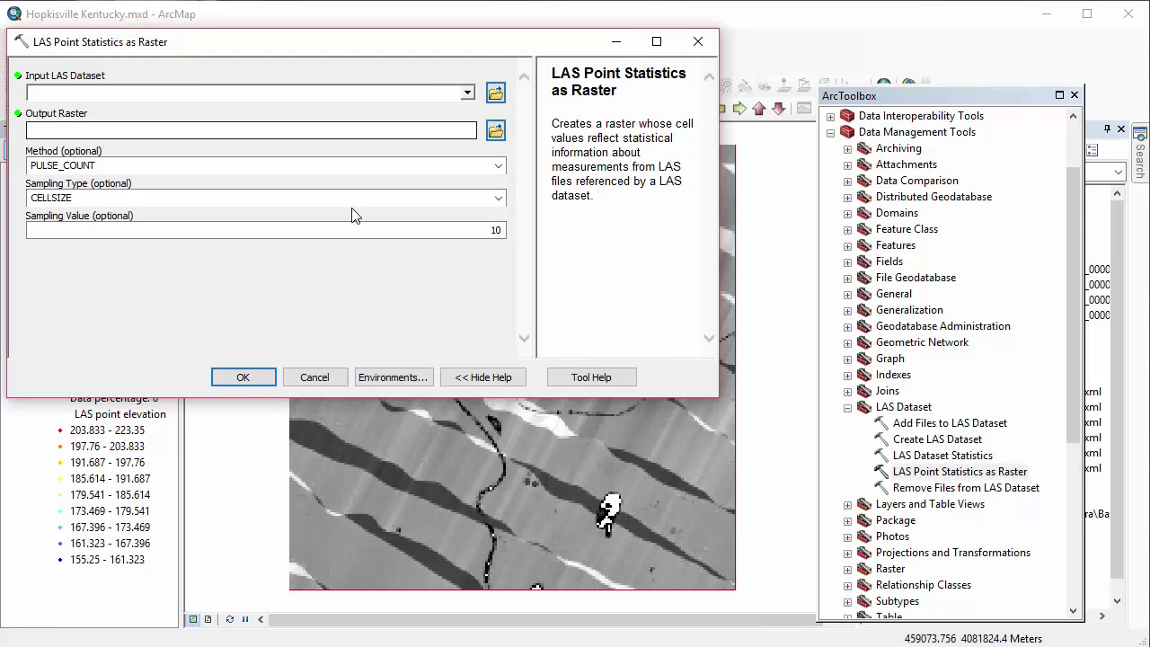
# - Cancel the tool and set C:\LIDAR\Hopkinsville\Hopkinsville.gdb as the map document's default geodatabase
pyautogui.click(314, 383)
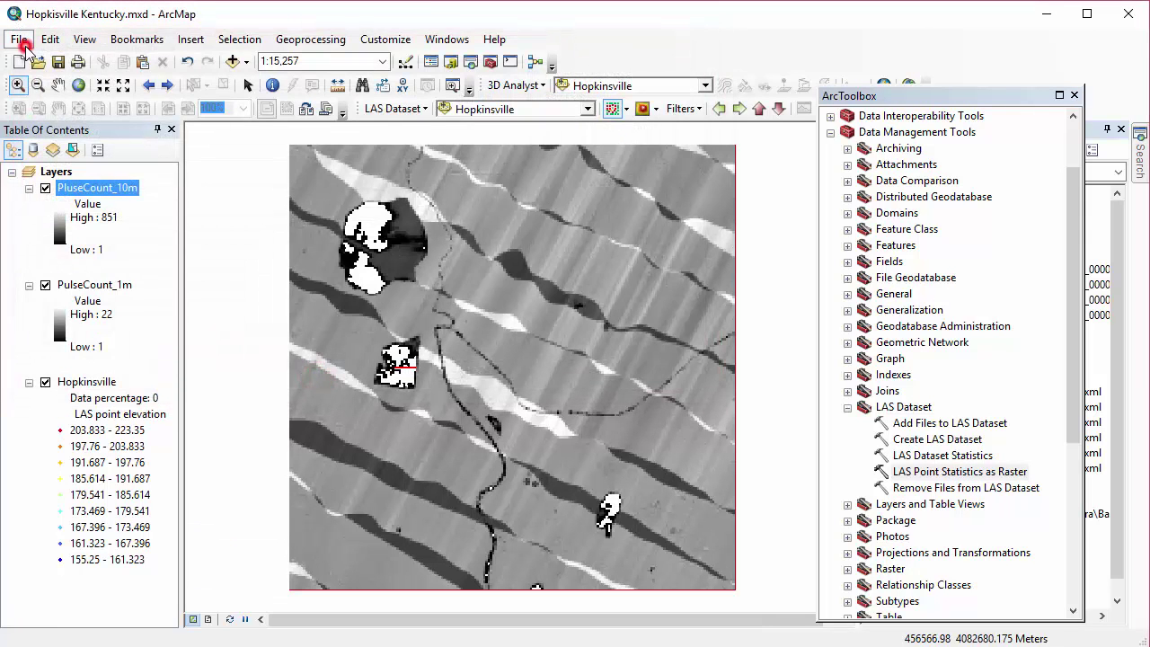
pyautogui.click(19, 40)
pyautogui.click(47, 357)
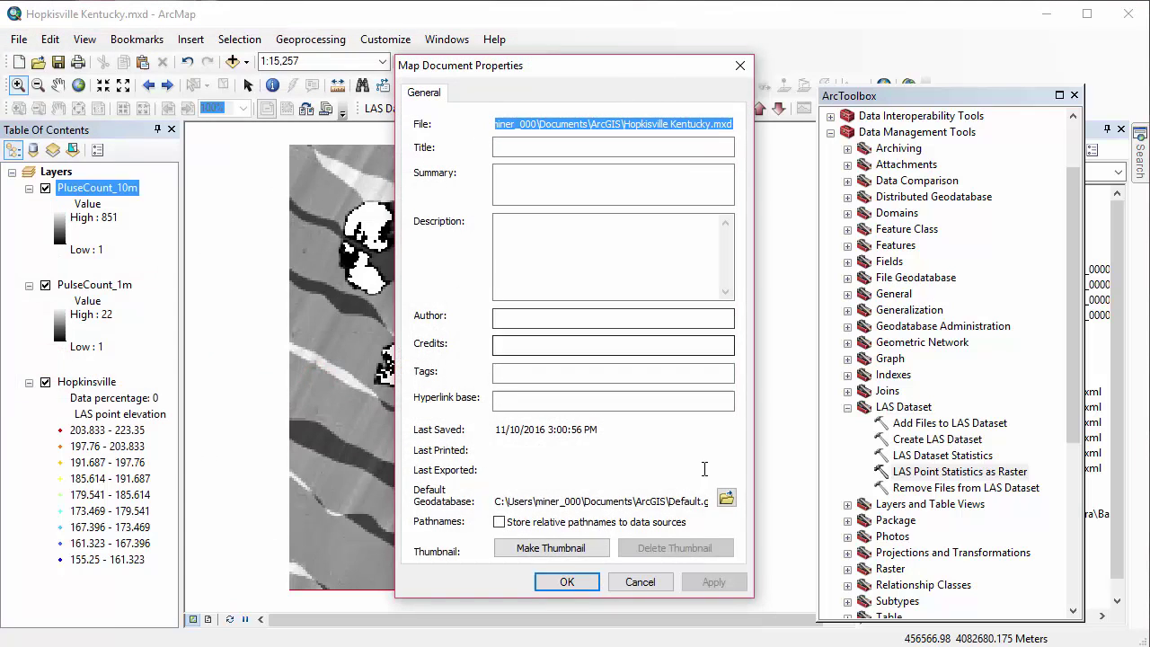
pyautogui.click(724, 498)
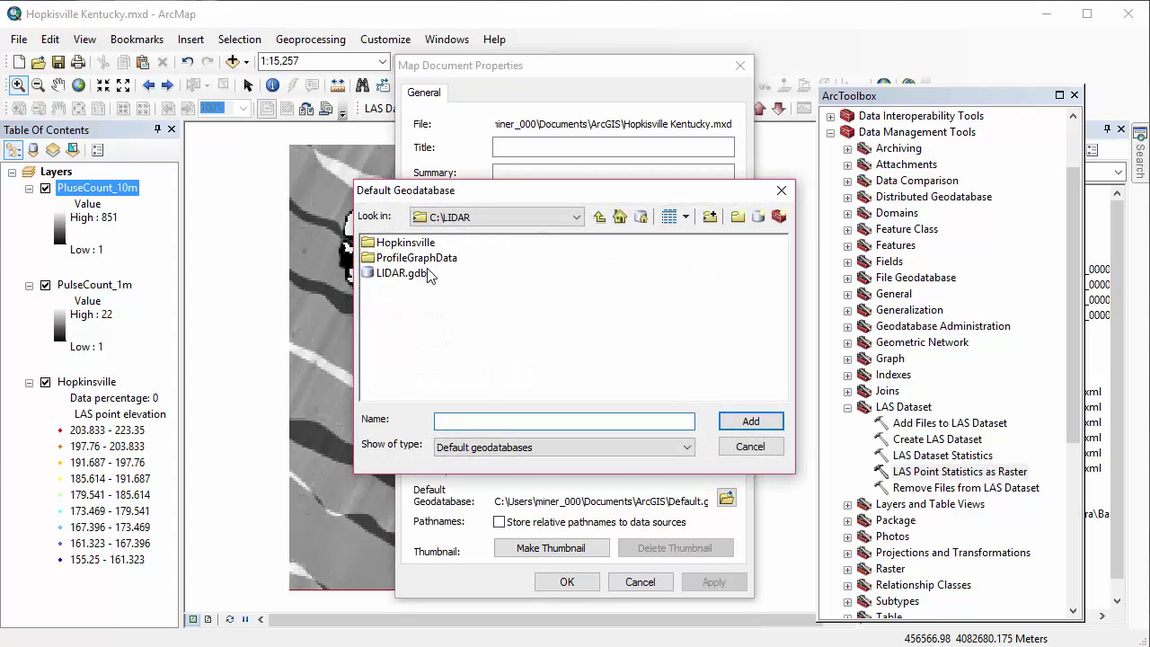
pyautogui.doubleClick(418, 243)
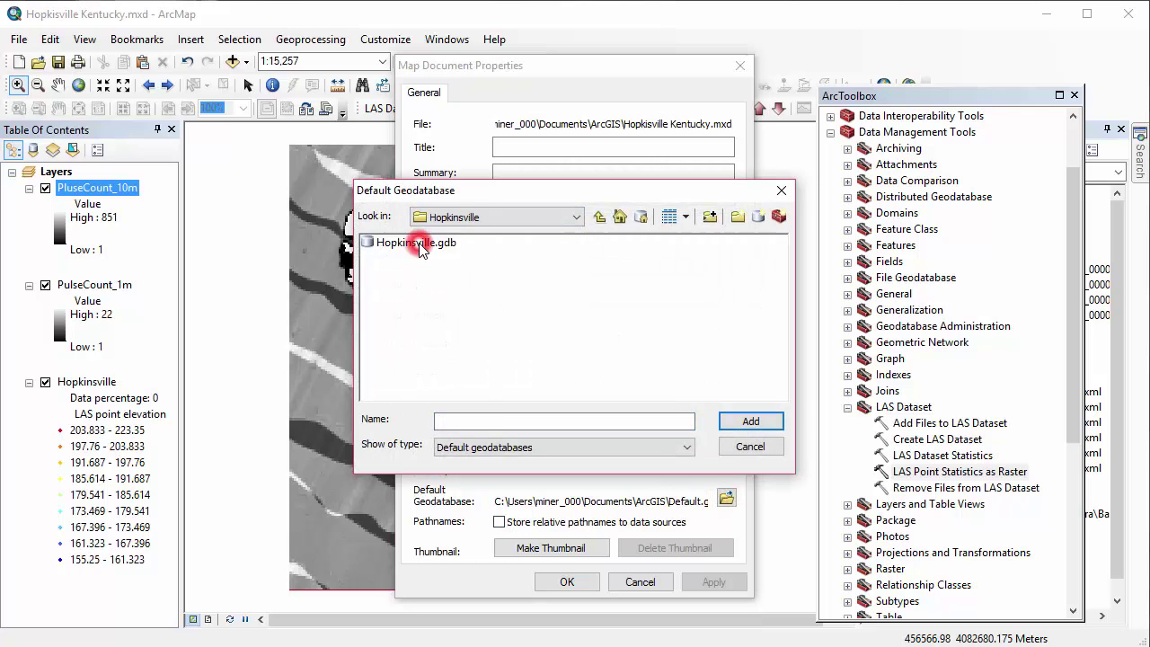
pyautogui.click(417, 243)
pyautogui.click(750, 421)
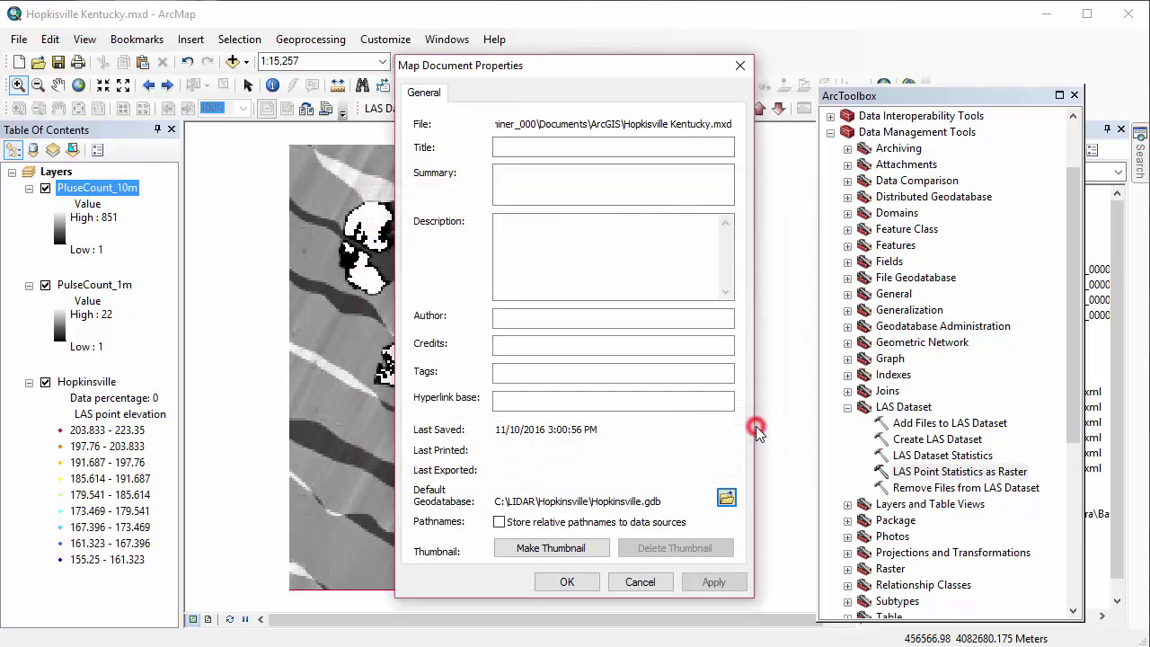
pyautogui.click(549, 582)
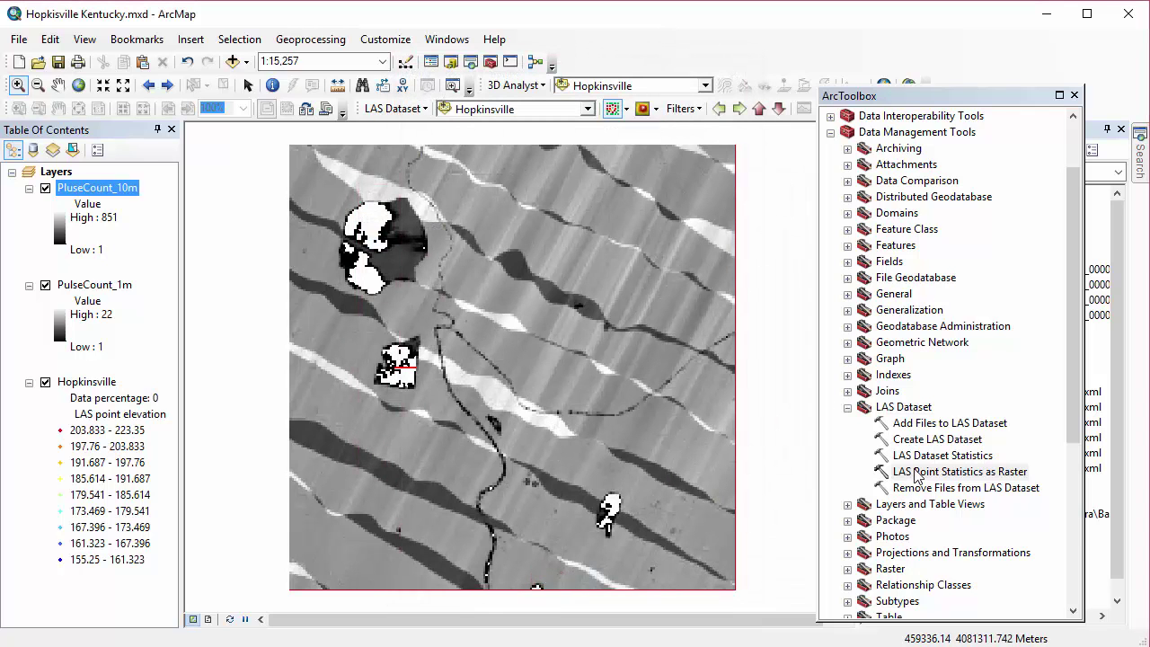
# - Run LAS Point Statistics as Raster on Hopkinsville with PULSE_COUNT, cell size 100, output PulseCount_100m
pyautogui.click(912, 472)
pyautogui.doubleClick(913, 472)
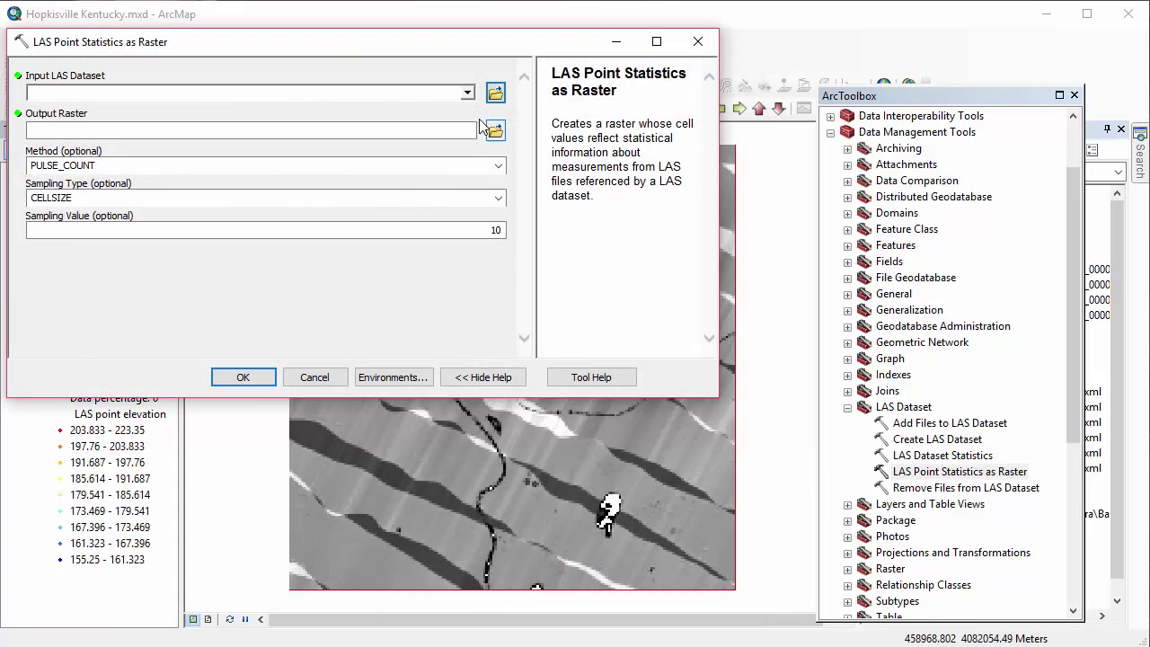
pyautogui.click(467, 94)
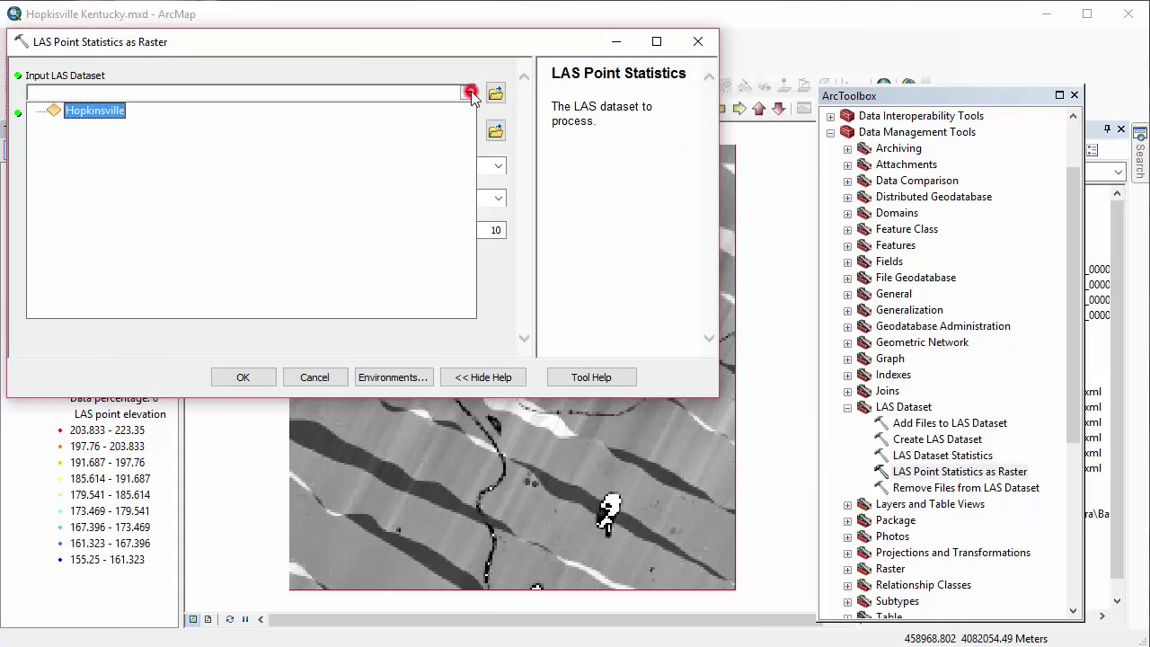
pyautogui.click(105, 113)
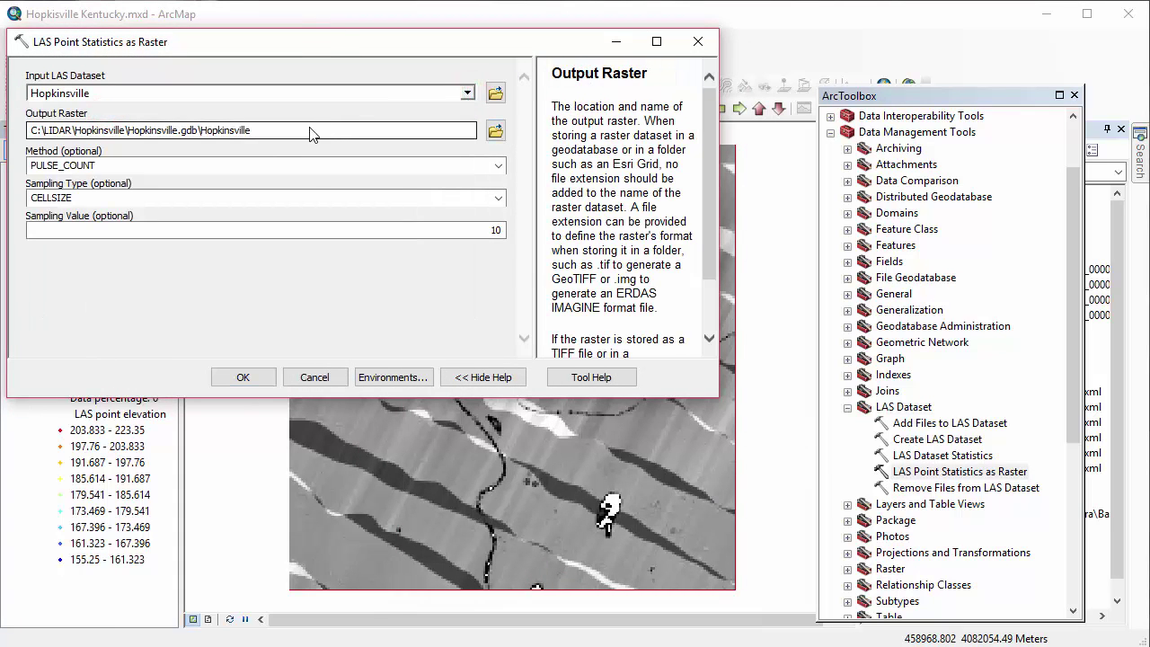
pyautogui.moveTo(290, 135); pyautogui.dragTo(205, 141)
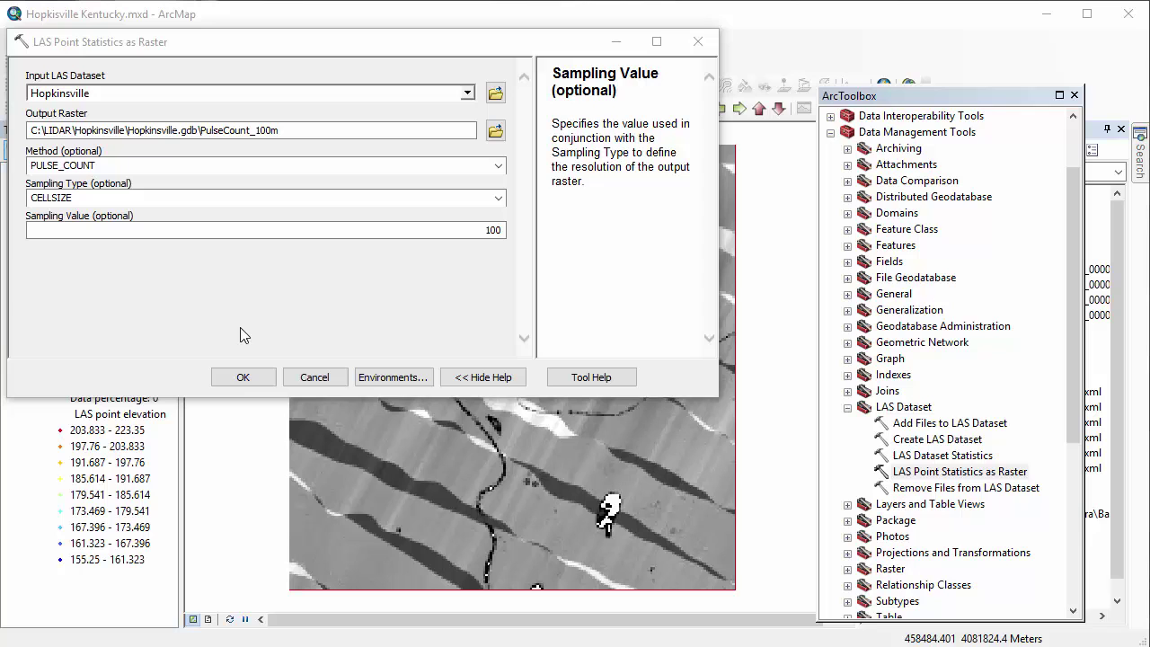
pyautogui.click(239, 379)
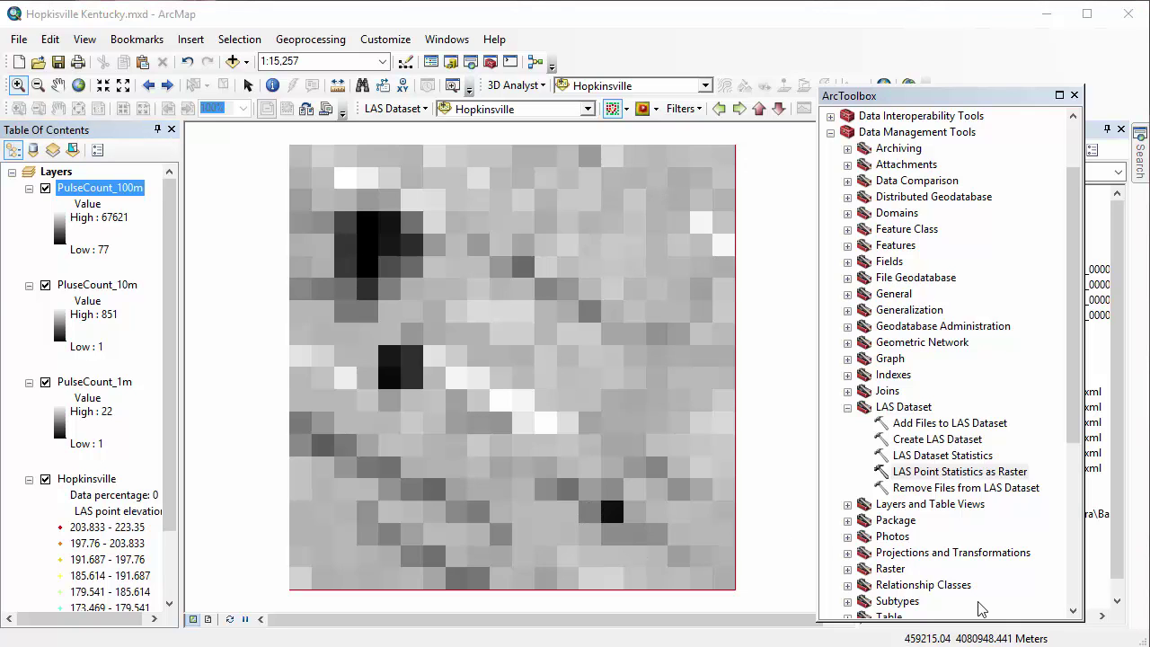
# - Run LAS Point Statistics as Raster on Hopkinsville with POINT_COUNT, sampling value 1, output PointCount_1m
pyautogui.doubleClick(918, 473)
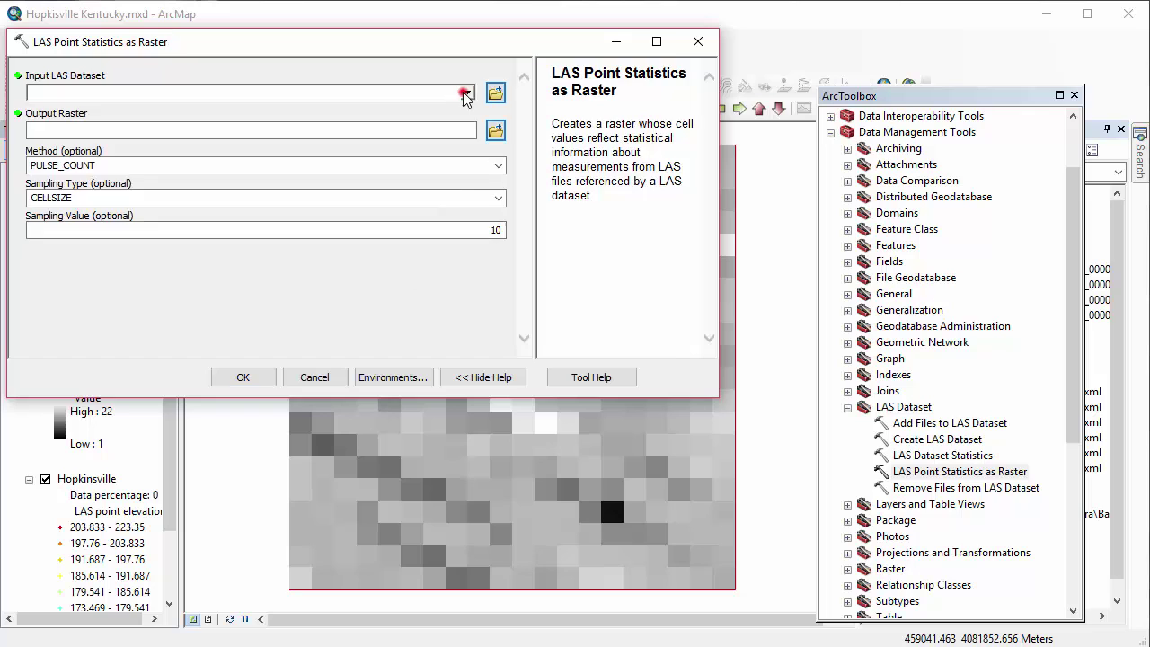
pyautogui.click(466, 92)
pyautogui.click(77, 111)
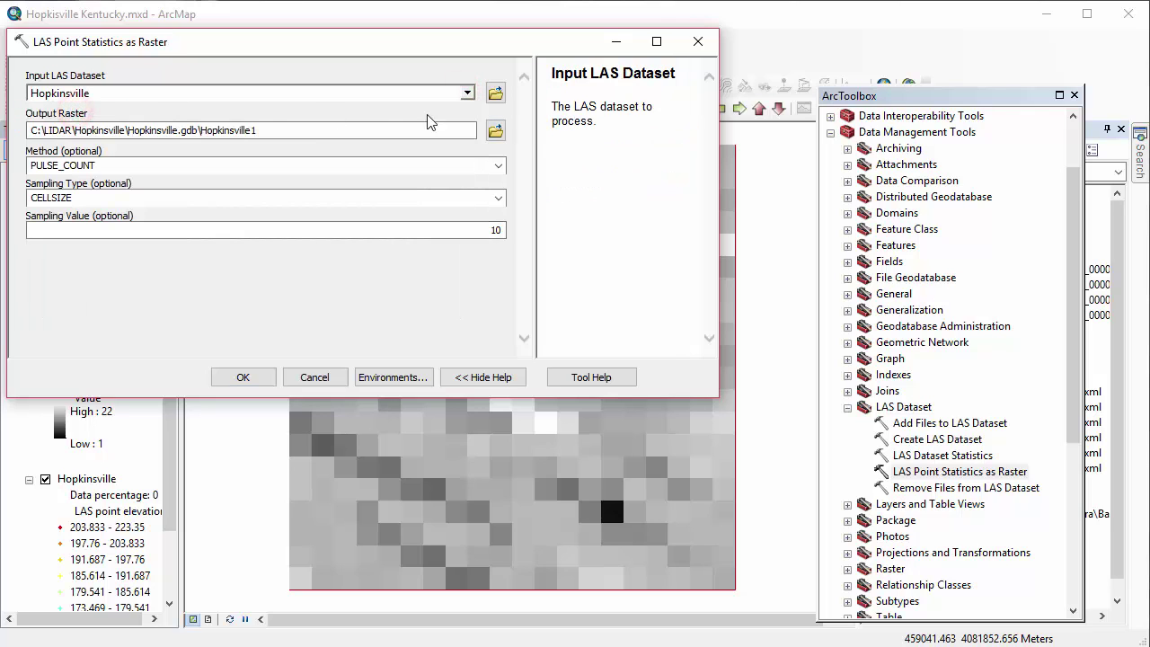
pyautogui.click(363, 130)
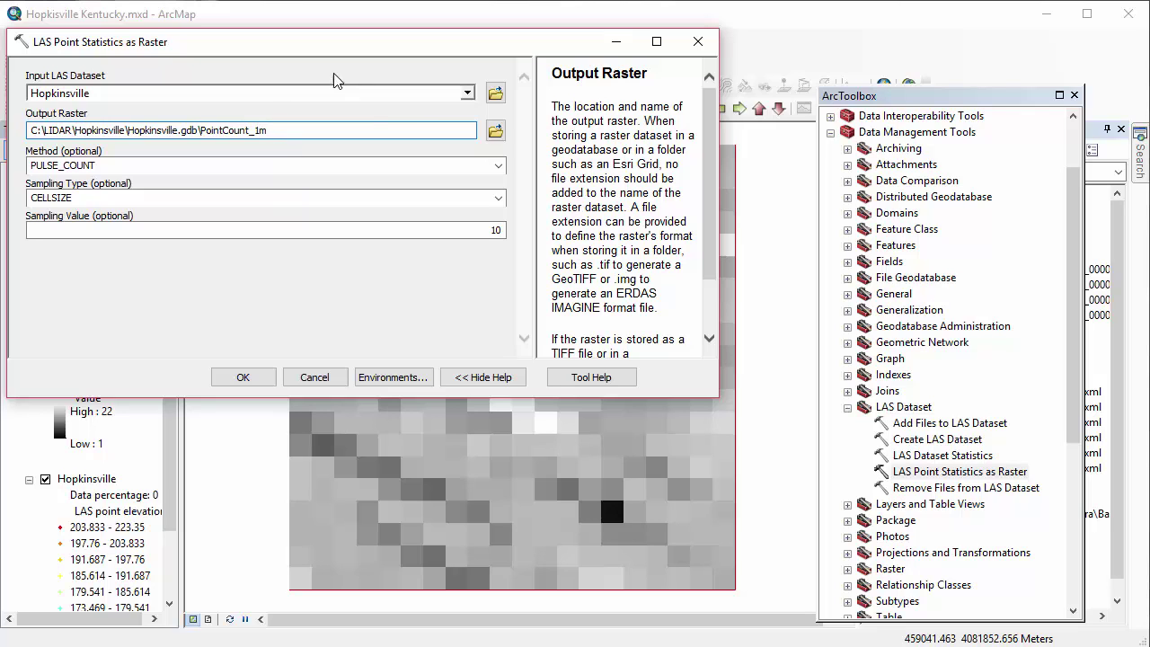
pyautogui.click(499, 166)
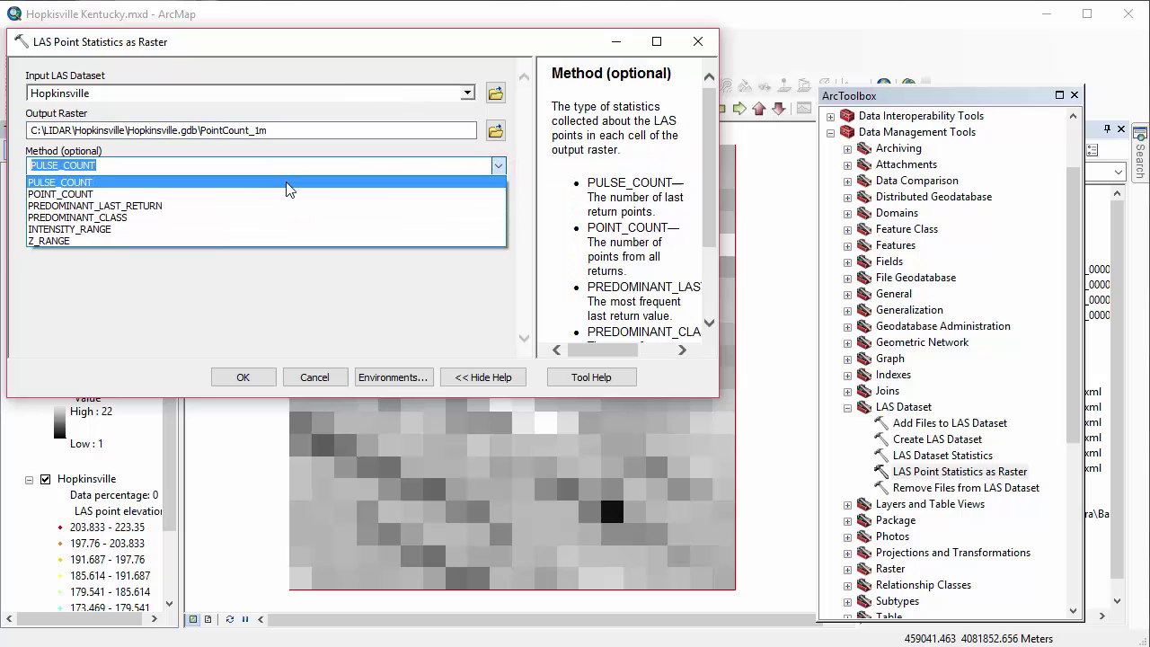
pyautogui.click(287, 194)
pyautogui.click(489, 230)
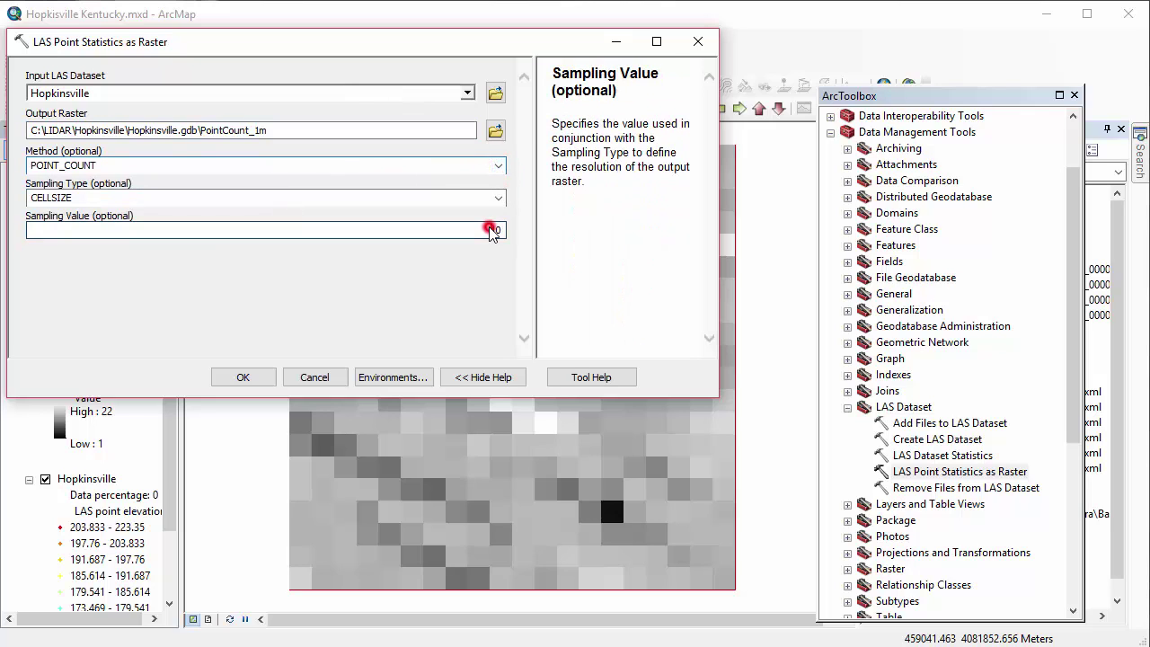
pyautogui.doubleClick(489, 230)
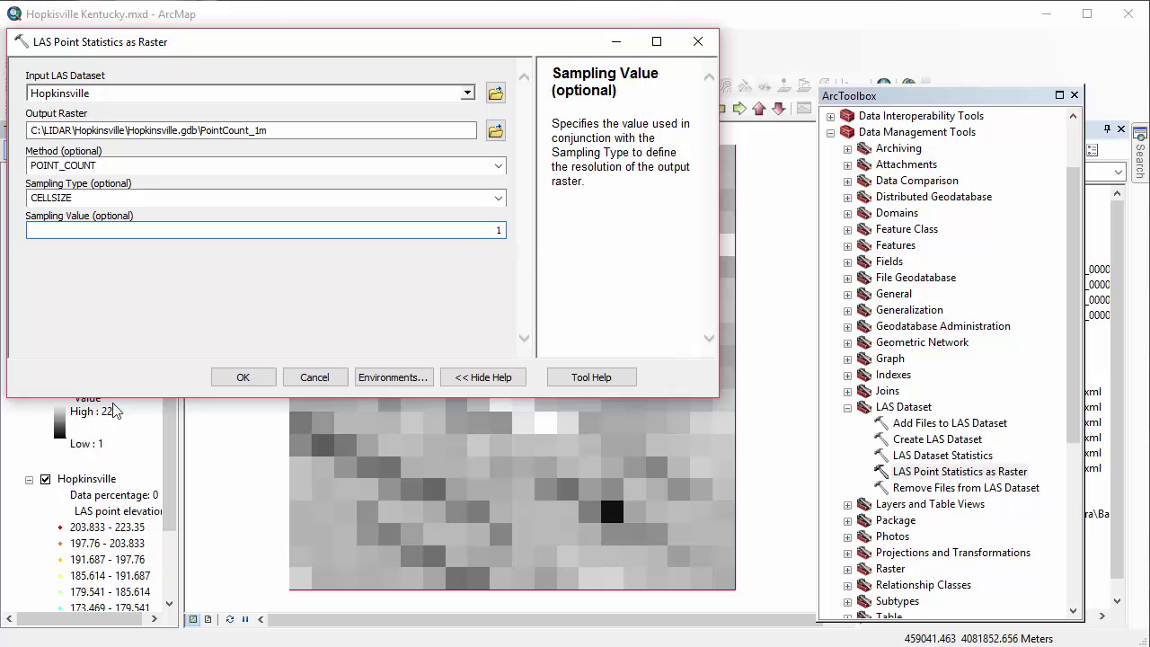
pyautogui.click(241, 377)
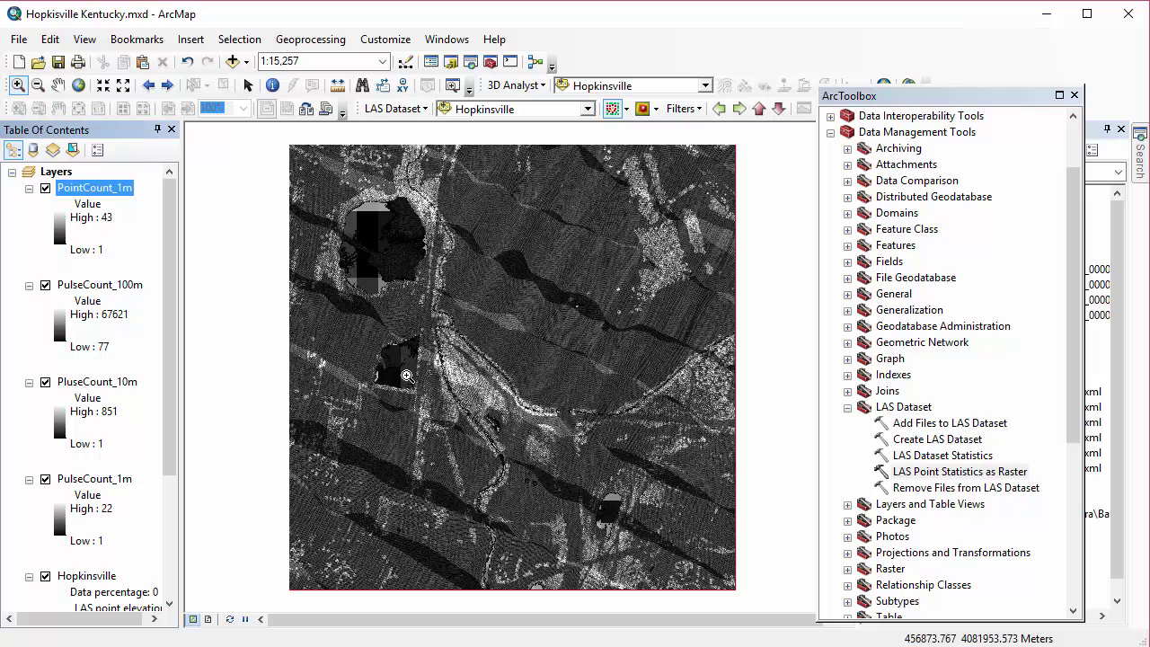
# - Create PredominantClass_1m using PREDOMINANT_CLASS with the sampling value reduced from 10 to 1
pyautogui.doubleClick(995, 474)
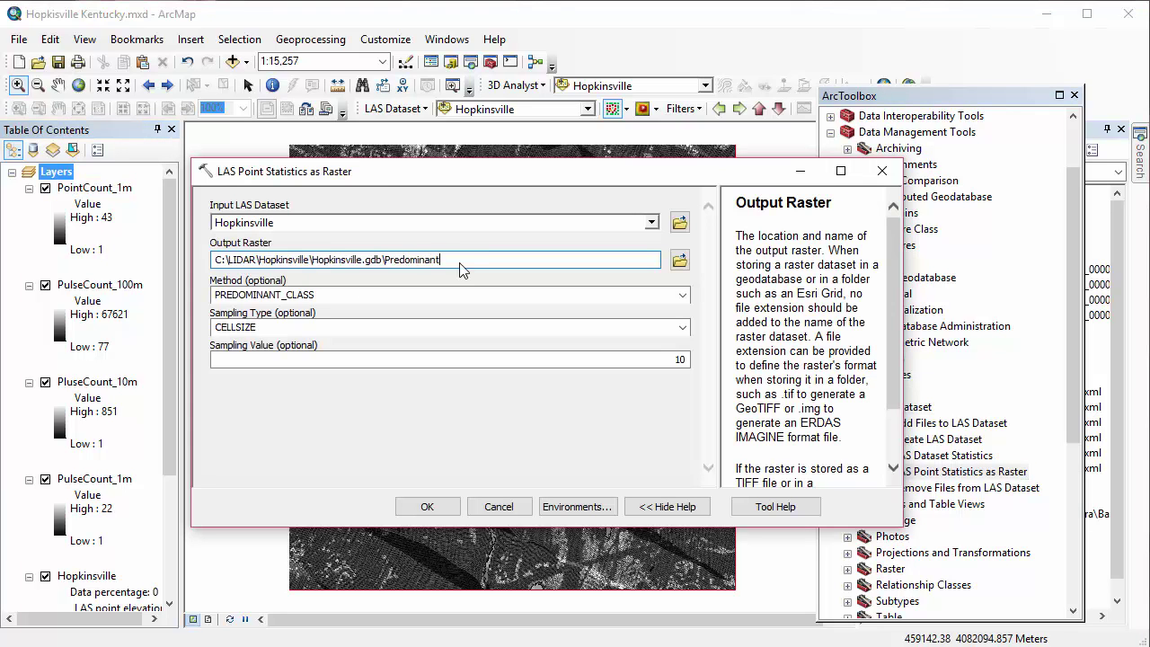
pyautogui.click(680, 359)
pyautogui.press('BackSpace')
pyautogui.click(427, 507)
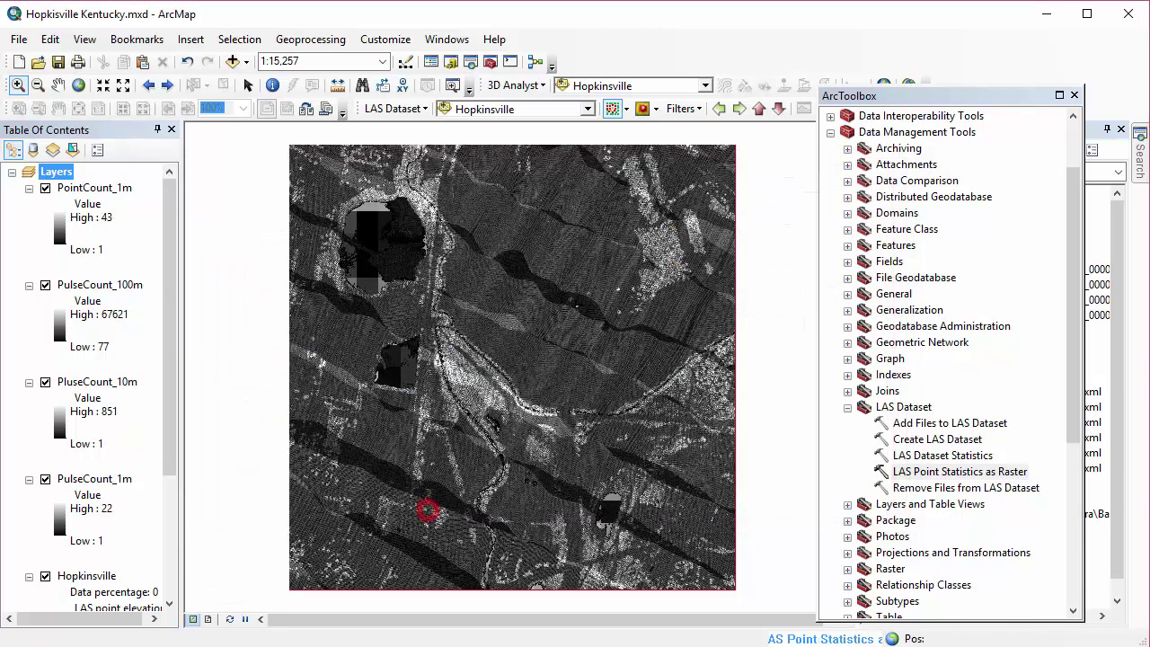
# - Reopen the tool with Hopkinsville as input and correct the output name to Intensity_Range_1m
pyautogui.doubleClick(934, 476)
pyautogui.click(652, 223)
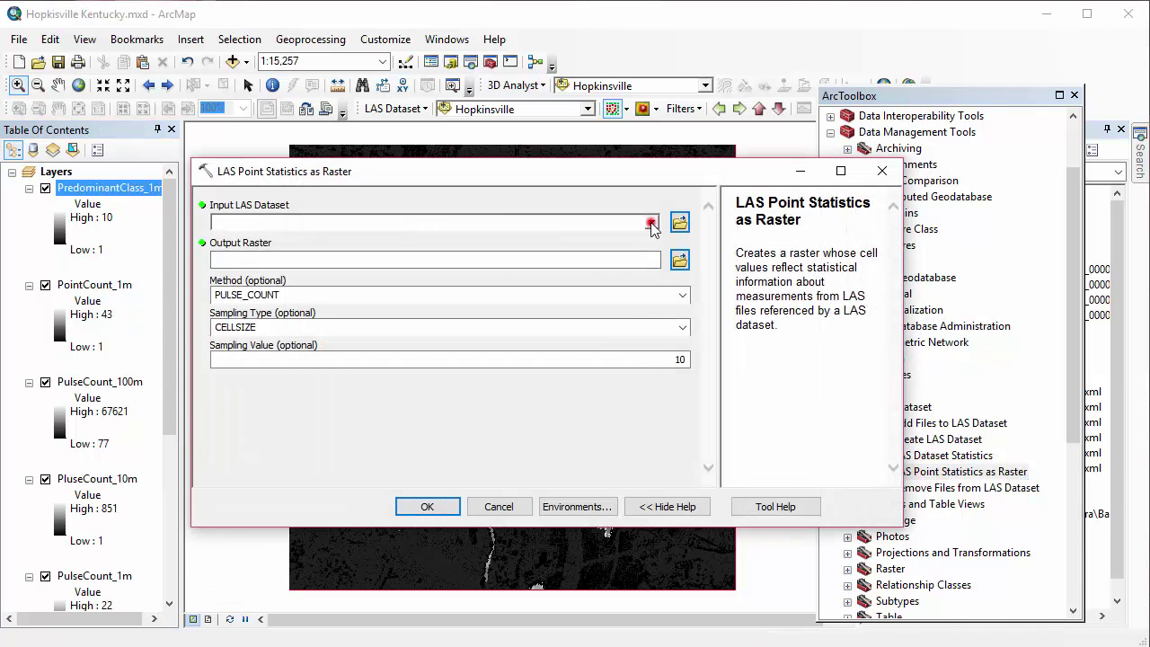
pyautogui.click(259, 240)
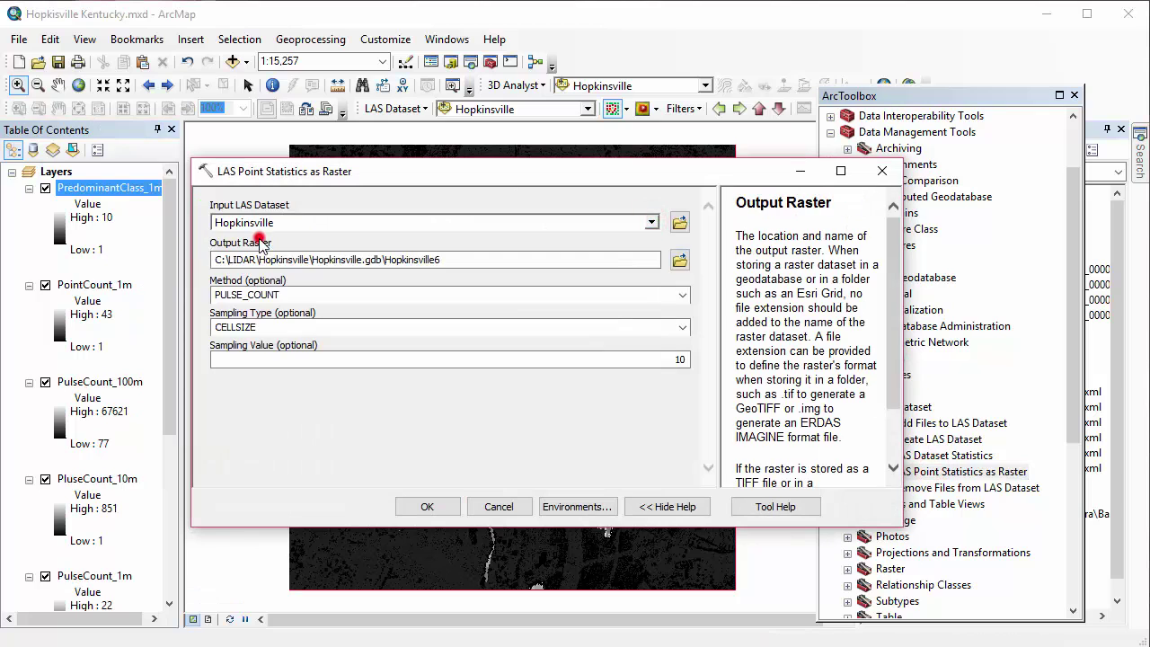
pyautogui.click(569, 259)
pyautogui.press('BackSpace')
pyautogui.press('BackSpace')
pyautogui.press('BackSpace')
pyautogui.press('BackSpace')
pyautogui.press('BackSpace')
pyautogui.press('BackSpace')
pyautogui.press('BackSpace')
pyautogui.press('BackSpace')
pyautogui.press('BackSpace')
pyautogui.press('BackSpace')
pyautogui.press('BackSpace')
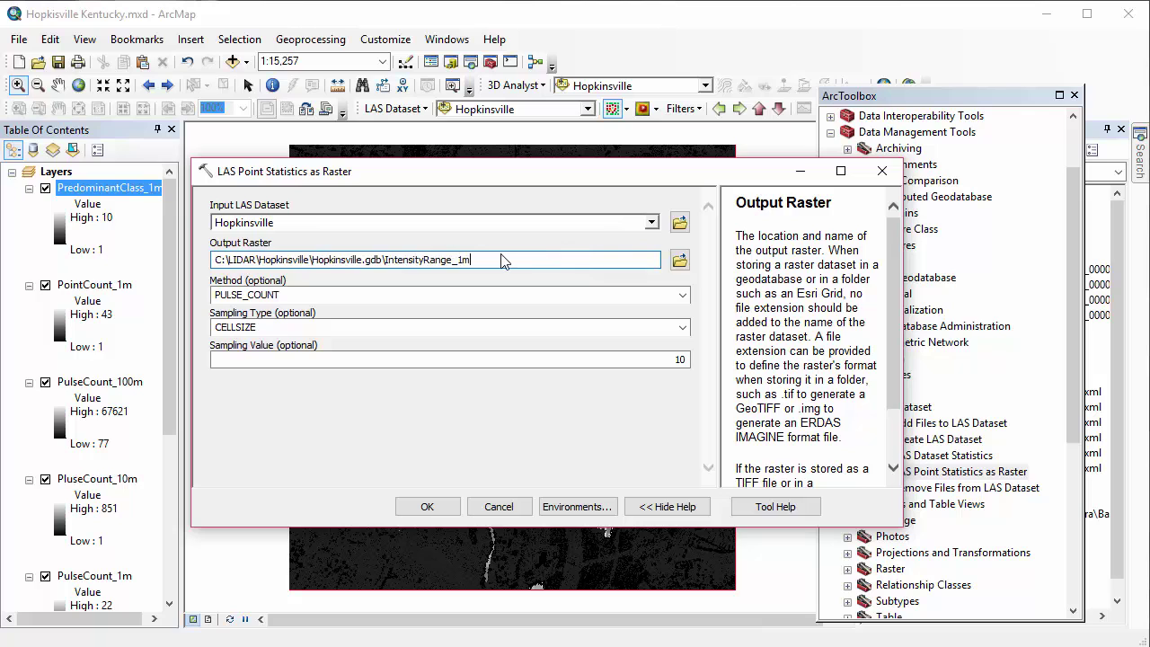
pyautogui.click(499, 297)
pyautogui.click(497, 285)
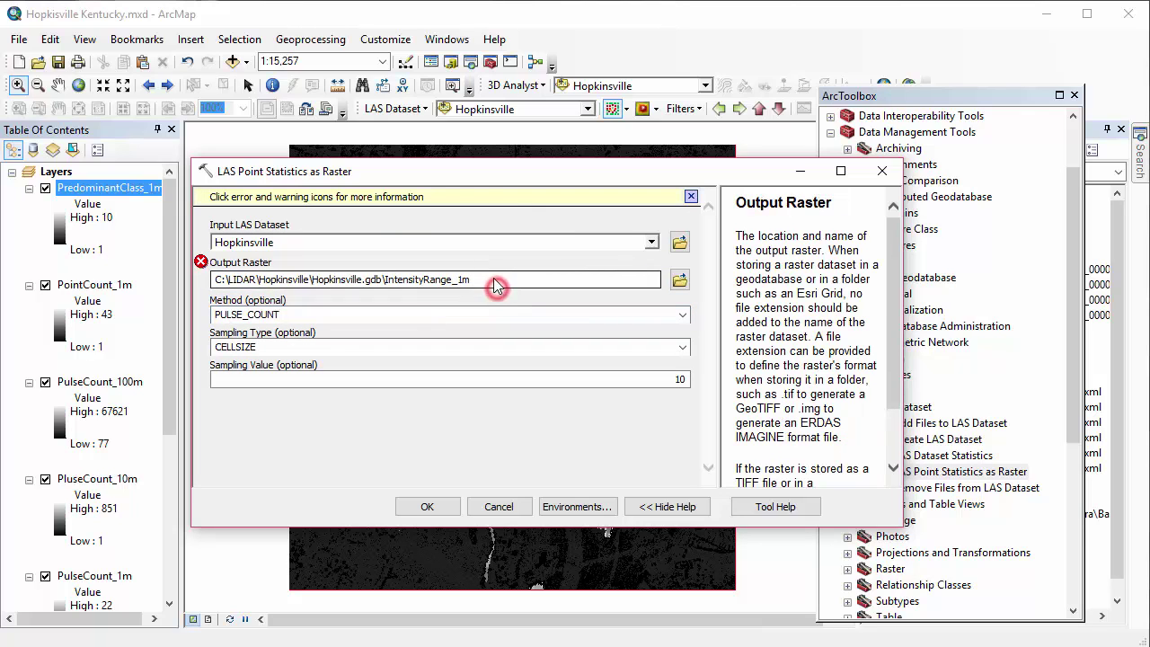
pyautogui.click(424, 282)
pyautogui.write('_')
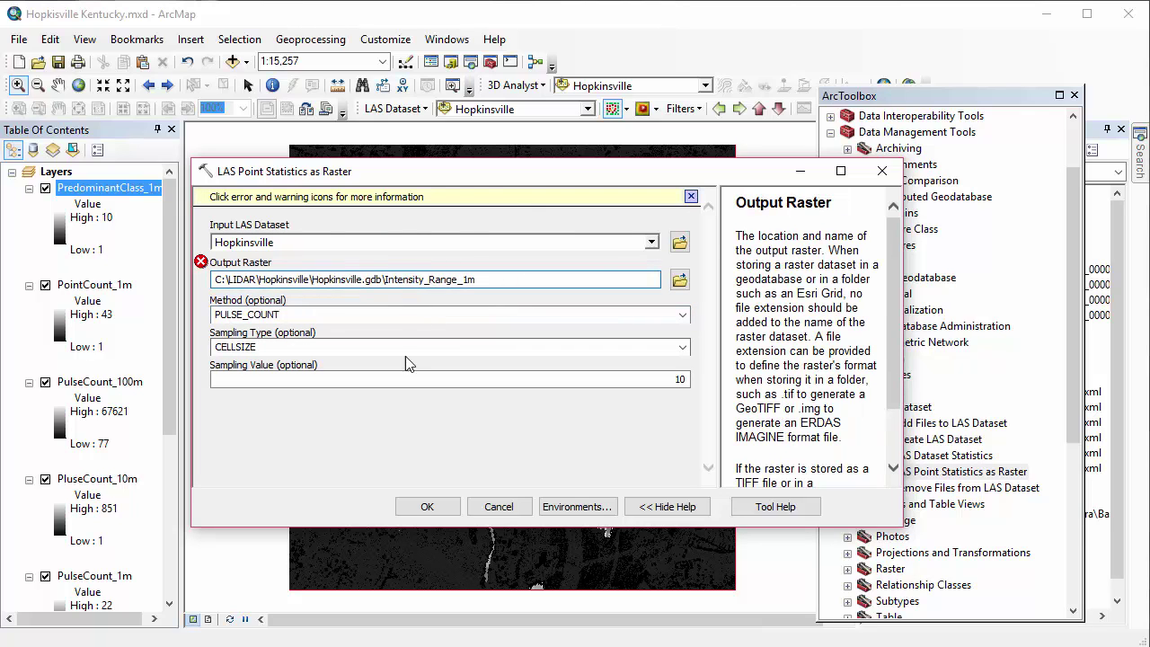
pyautogui.click(398, 310)
# - Choose INTENSITY_RANGE with sampling value 1 and run the tool
pyautogui.click(682, 294)
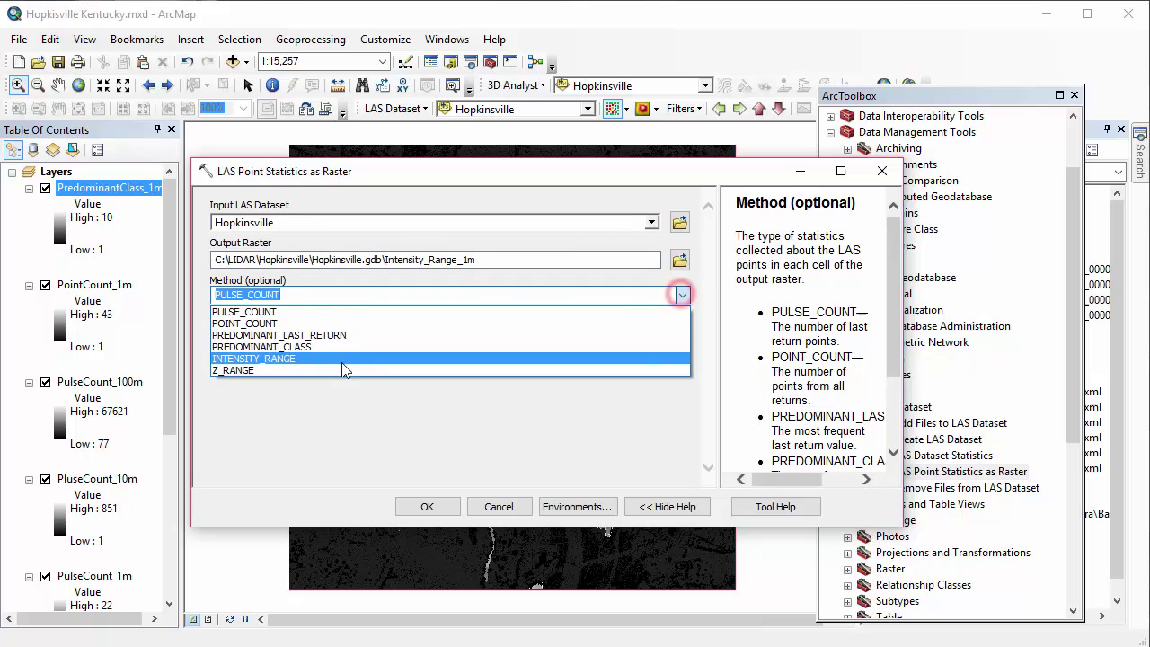
pyautogui.click(341, 358)
pyautogui.click(667, 359)
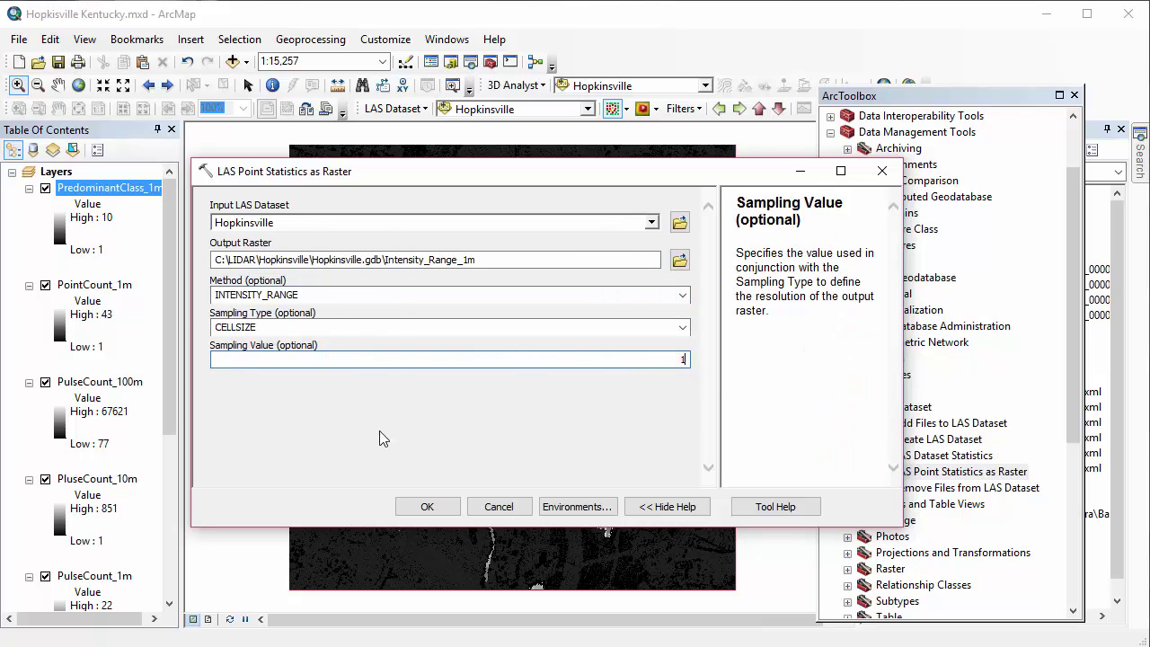
pyautogui.click(427, 506)
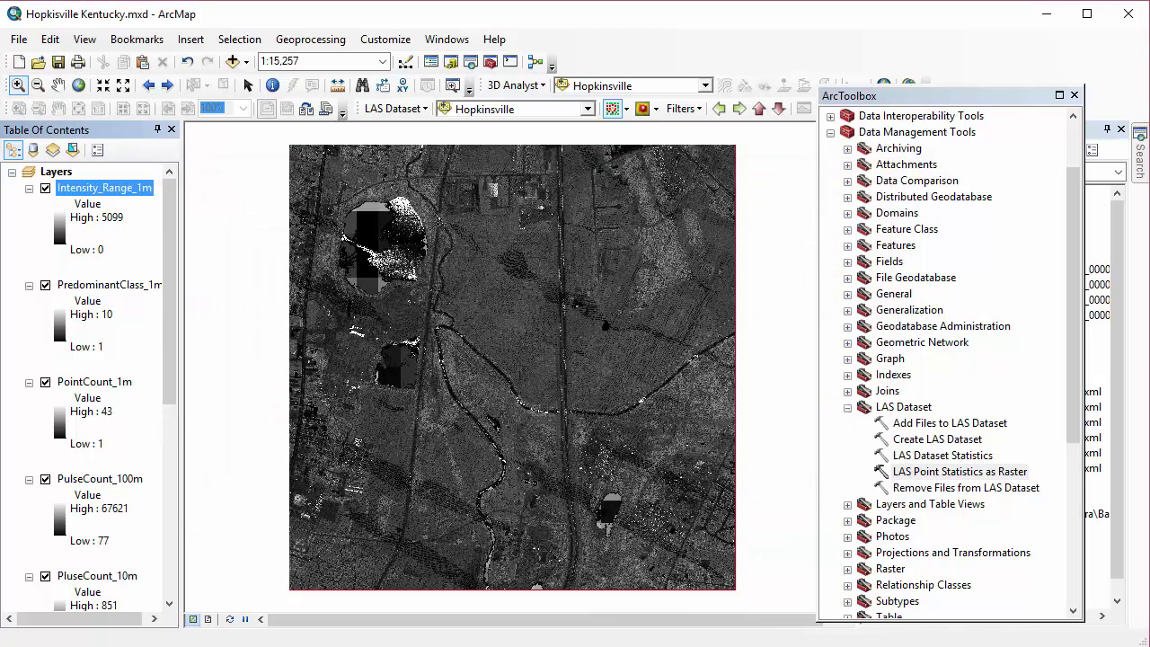
# - Run LAS Point Statistics as Raster on Hopkinsville with Z_RANGE, sampling value 1, output ZRange_1m
pyautogui.doubleClick(955, 473)
pyautogui.click(650, 223)
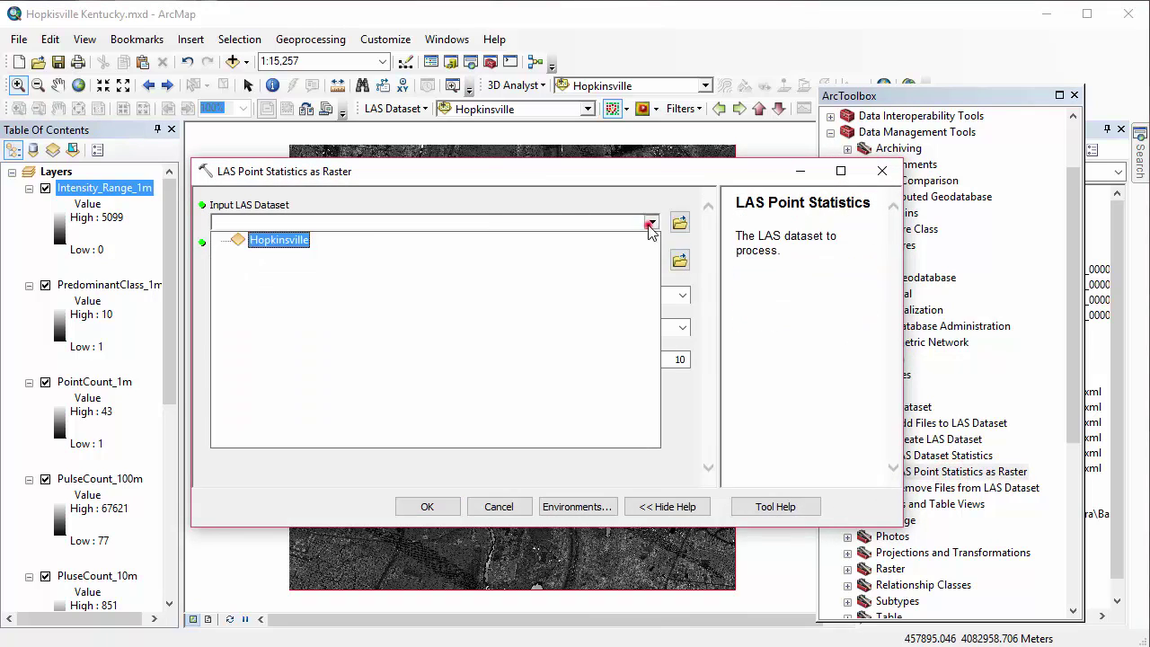
pyautogui.click(293, 241)
pyautogui.moveTo(503, 261); pyautogui.dragTo(387, 260)
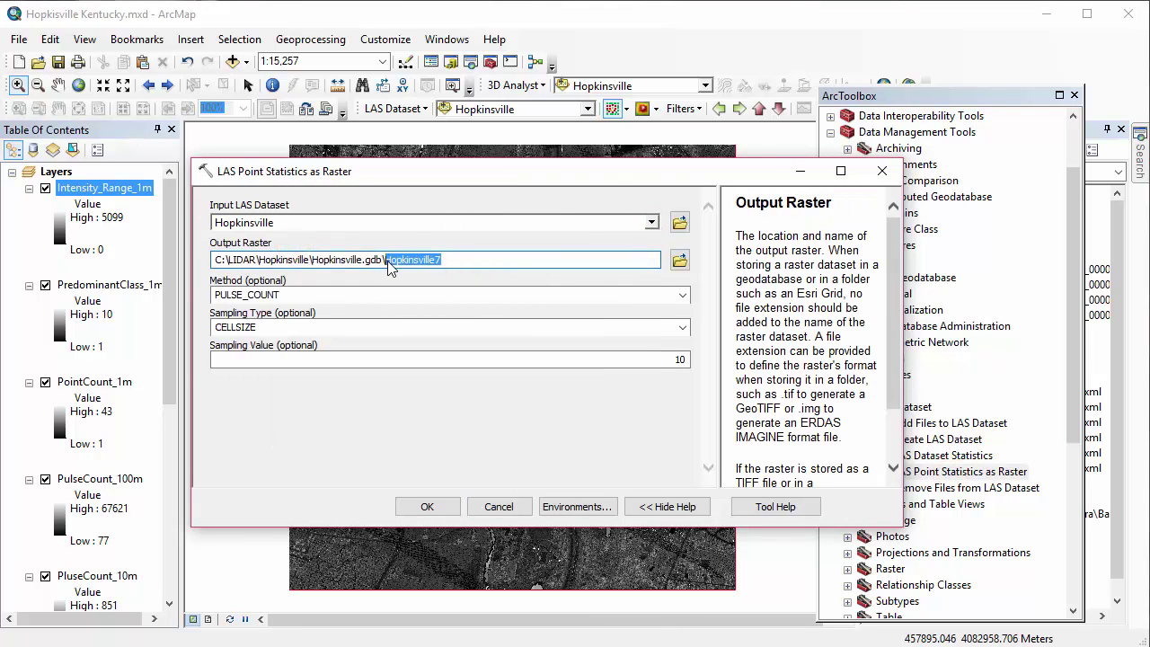
pyautogui.write('ZRange_1m')
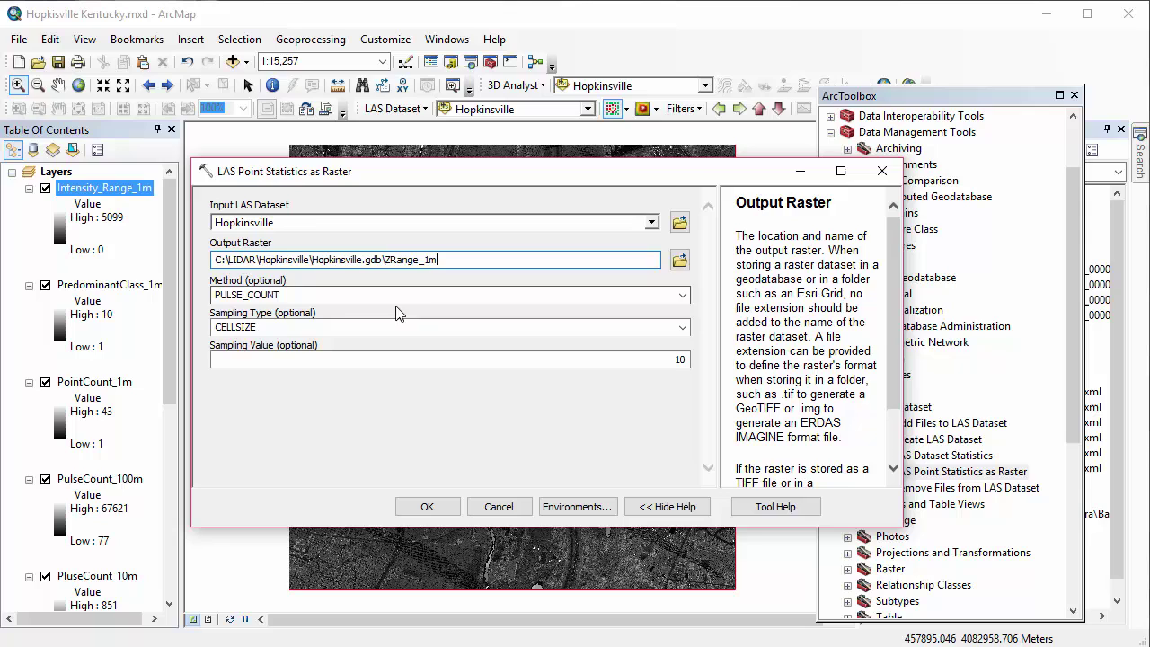
pyautogui.click(419, 287)
pyautogui.click(684, 293)
pyautogui.click(337, 368)
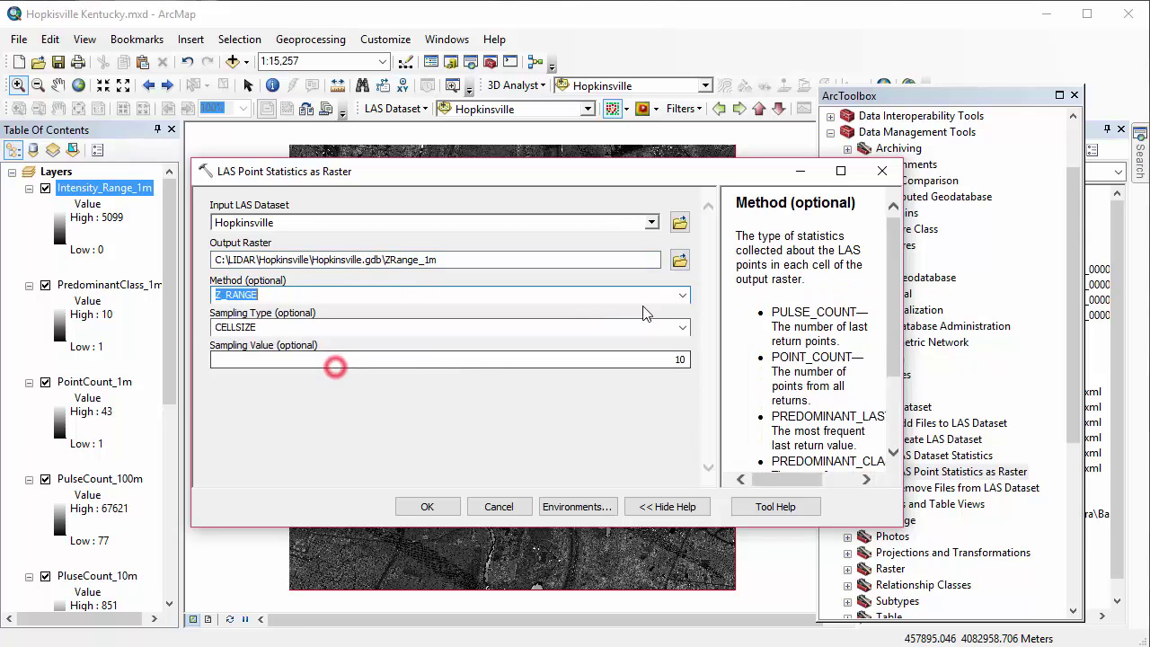
pyautogui.click(674, 362)
pyautogui.write('1')
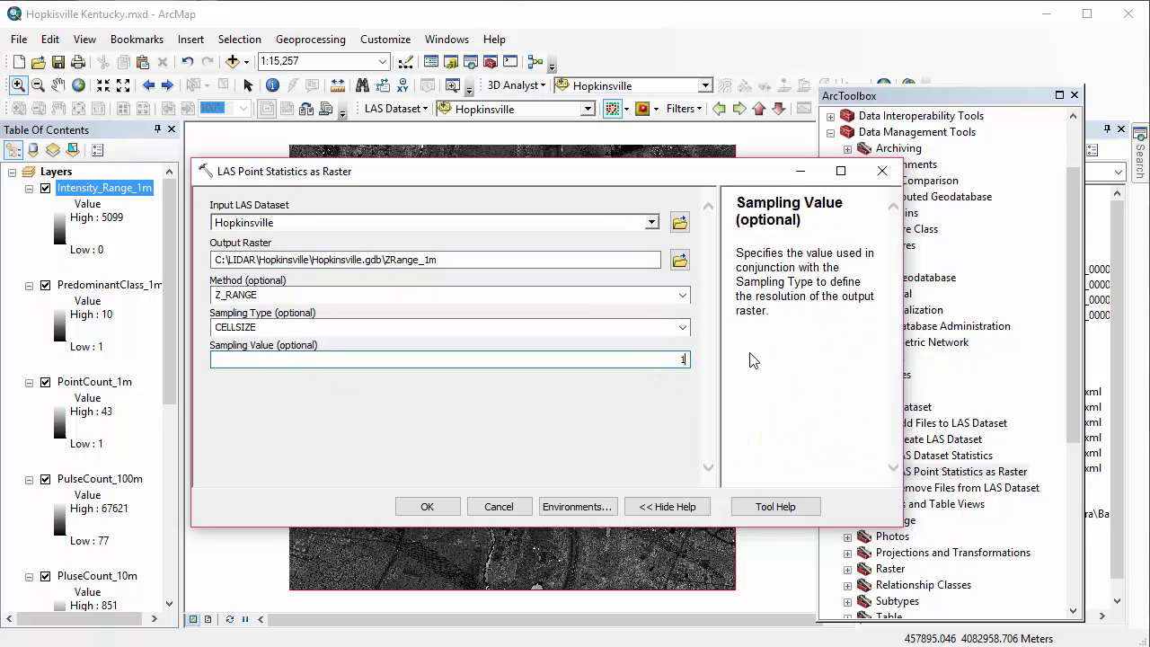
pyautogui.click(437, 507)
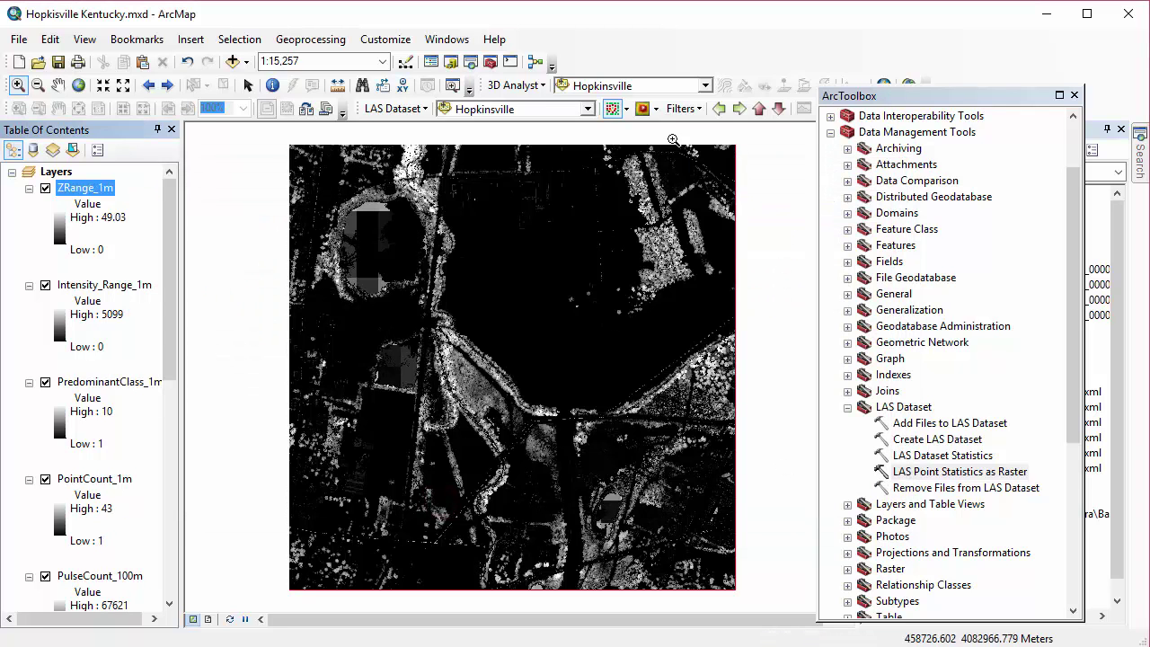
# - Filter the LAS display to ground points and use Hopkinsville as the LAS Point Statistics input
pyautogui.click(681, 109)
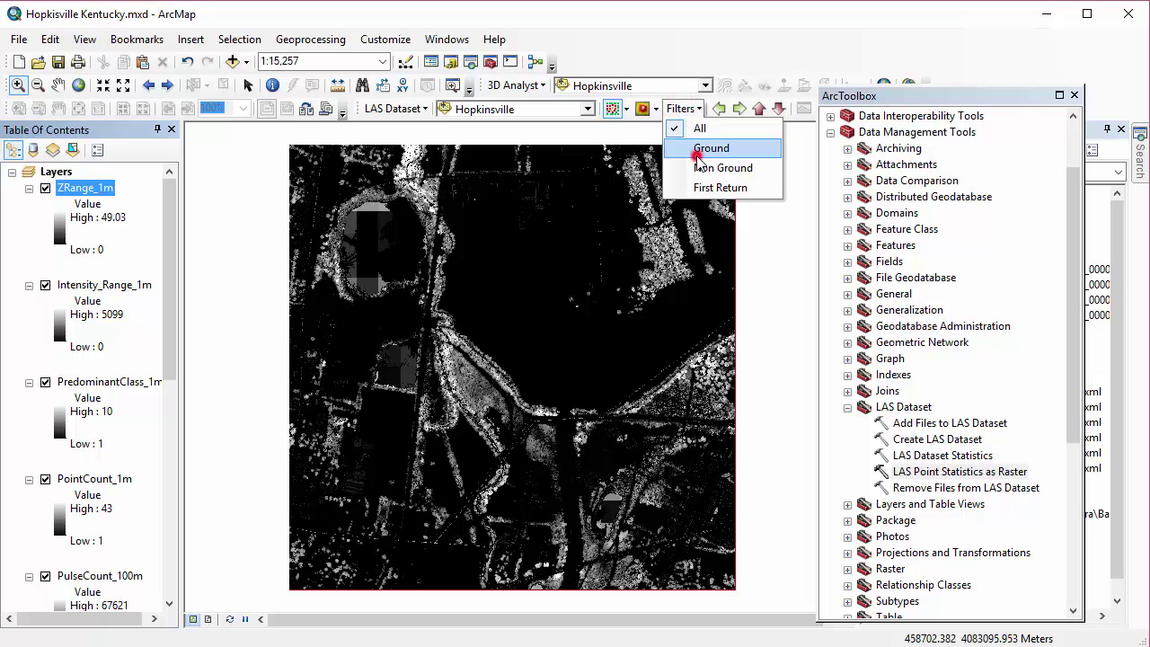
pyautogui.click(696, 148)
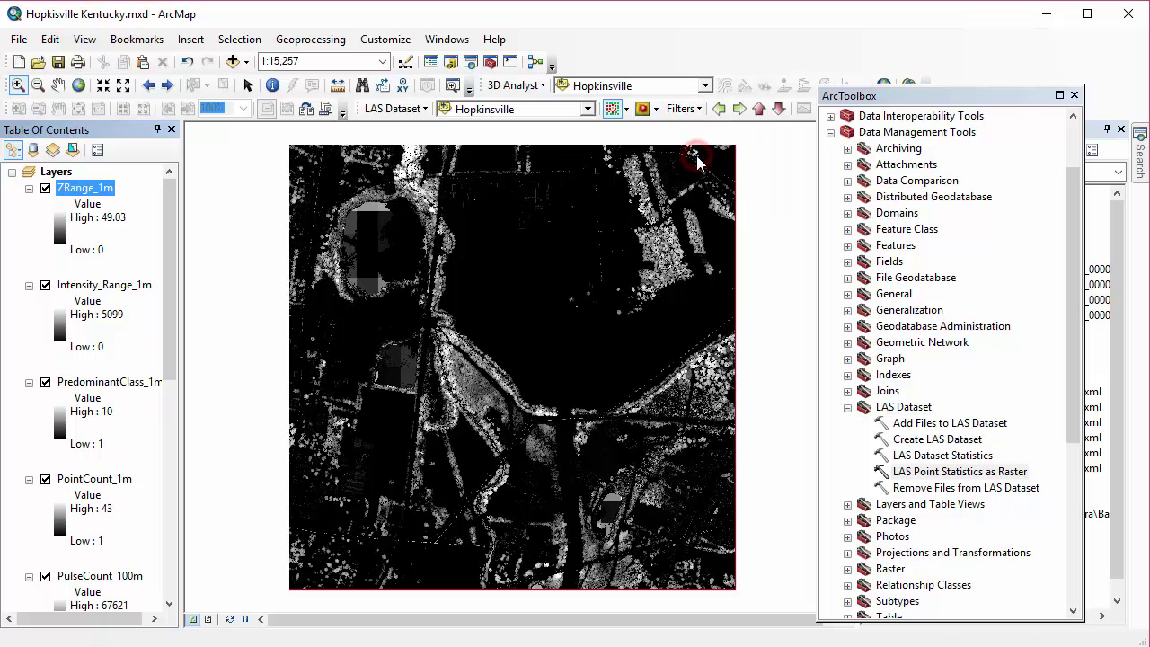
pyautogui.doubleClick(943, 473)
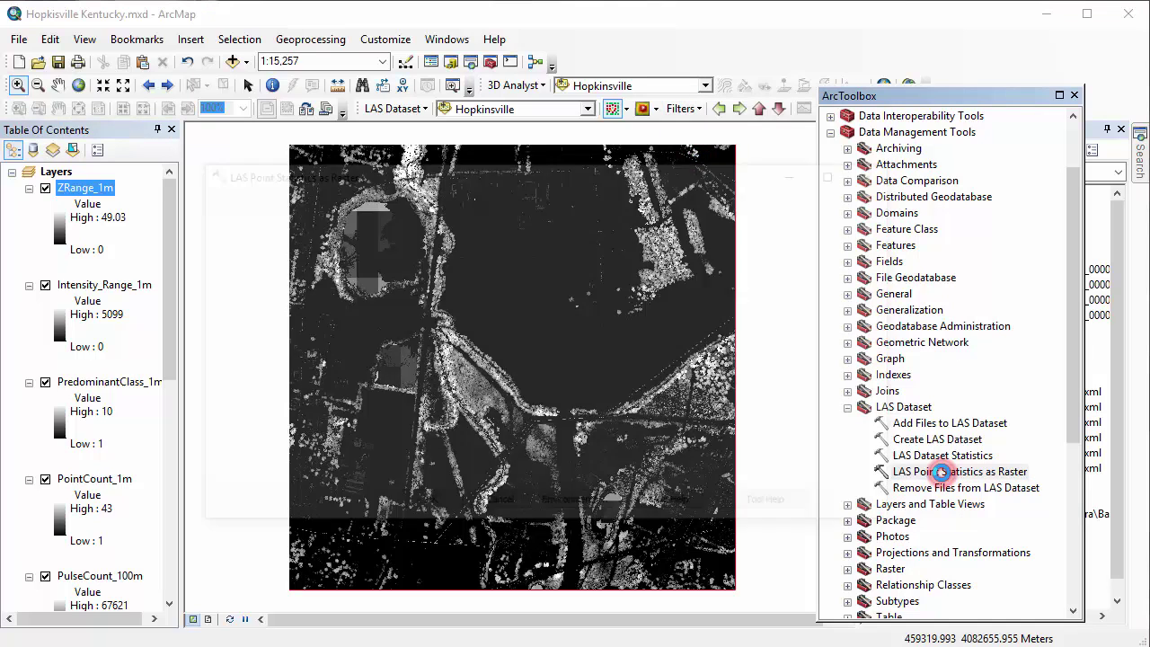
pyautogui.click(651, 221)
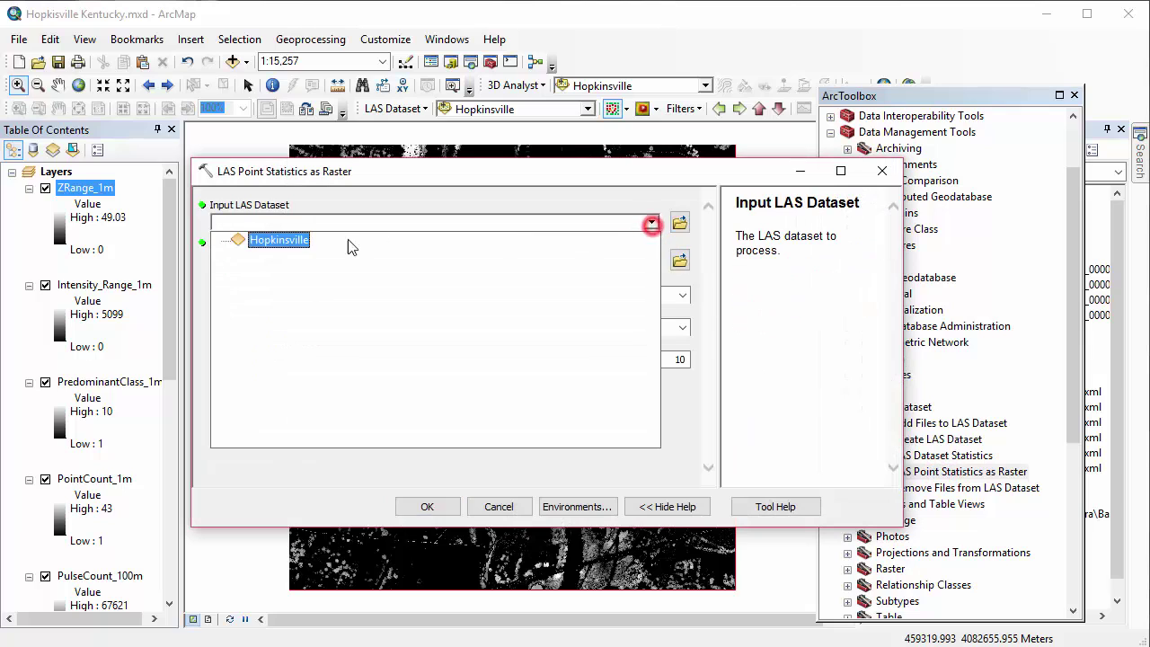
pyautogui.click(352, 244)
# - Name the output ZRange_Ground_1m, choose Z_RANGE with sampling value 1, and run the tool
pyautogui.click(522, 258)
pyautogui.moveTo(449, 262); pyautogui.dragTo(388, 267)
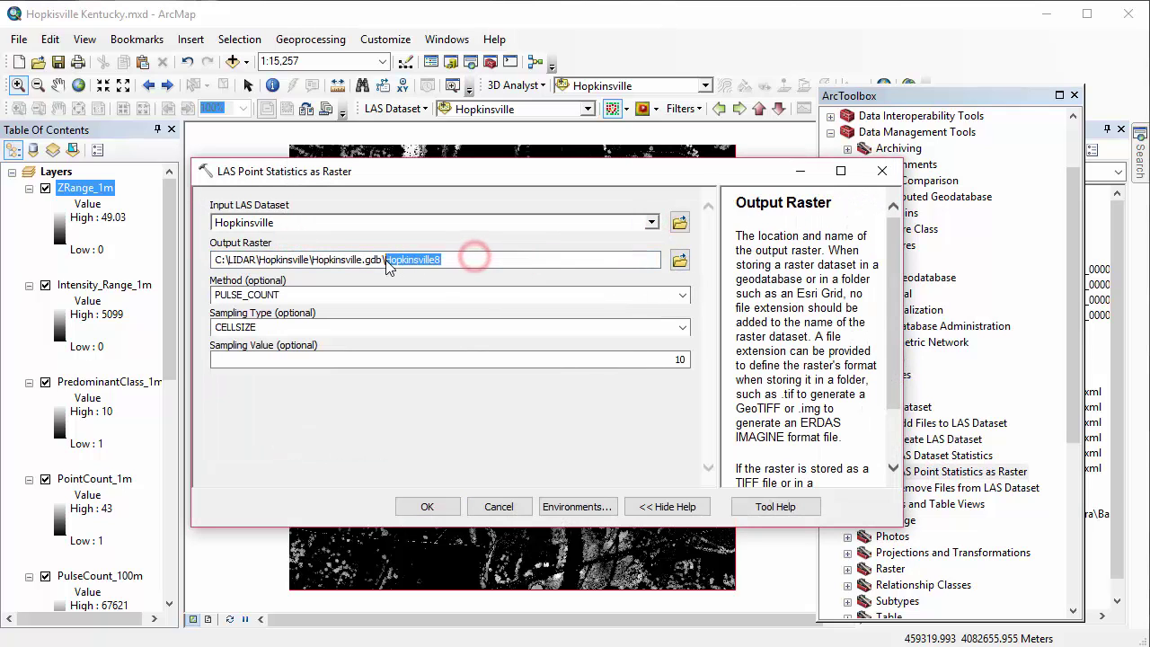
pyautogui.write('ZR')
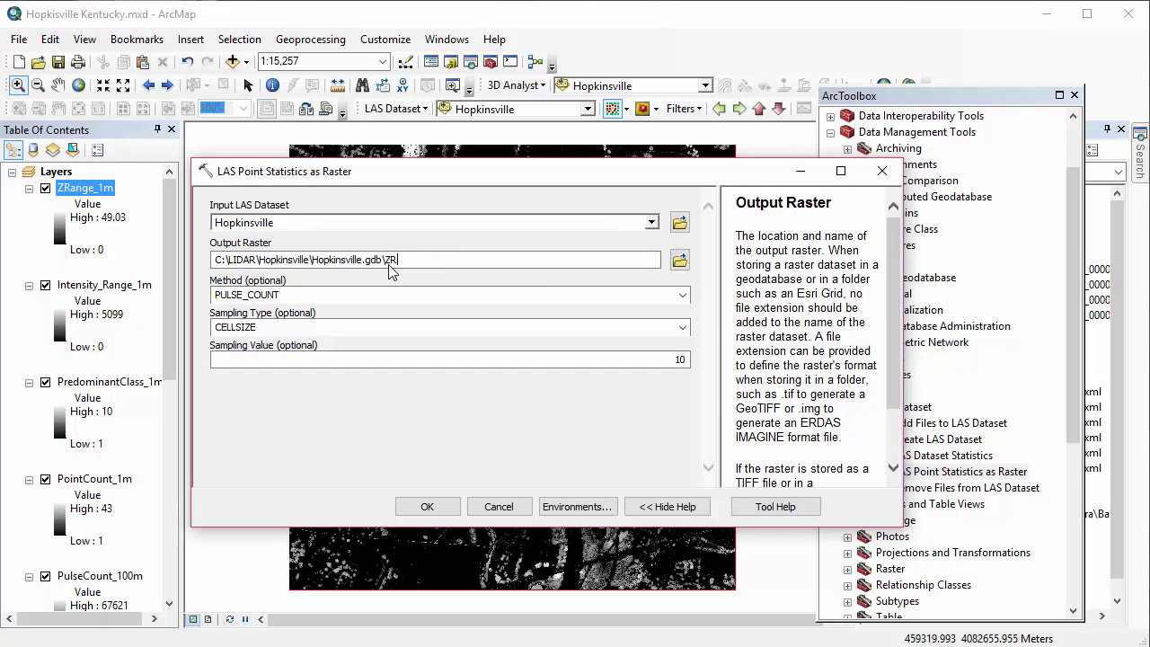
pyautogui.write('ange_Ground_1m')
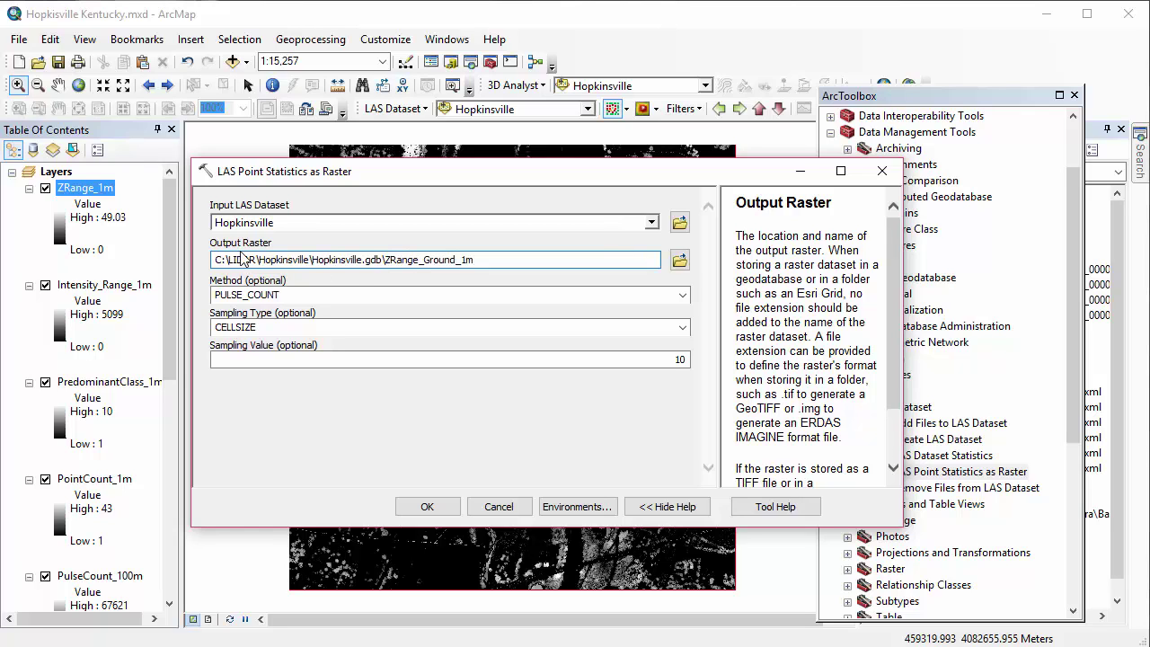
pyautogui.click(683, 295)
pyautogui.click(245, 369)
pyautogui.doubleClick(675, 359)
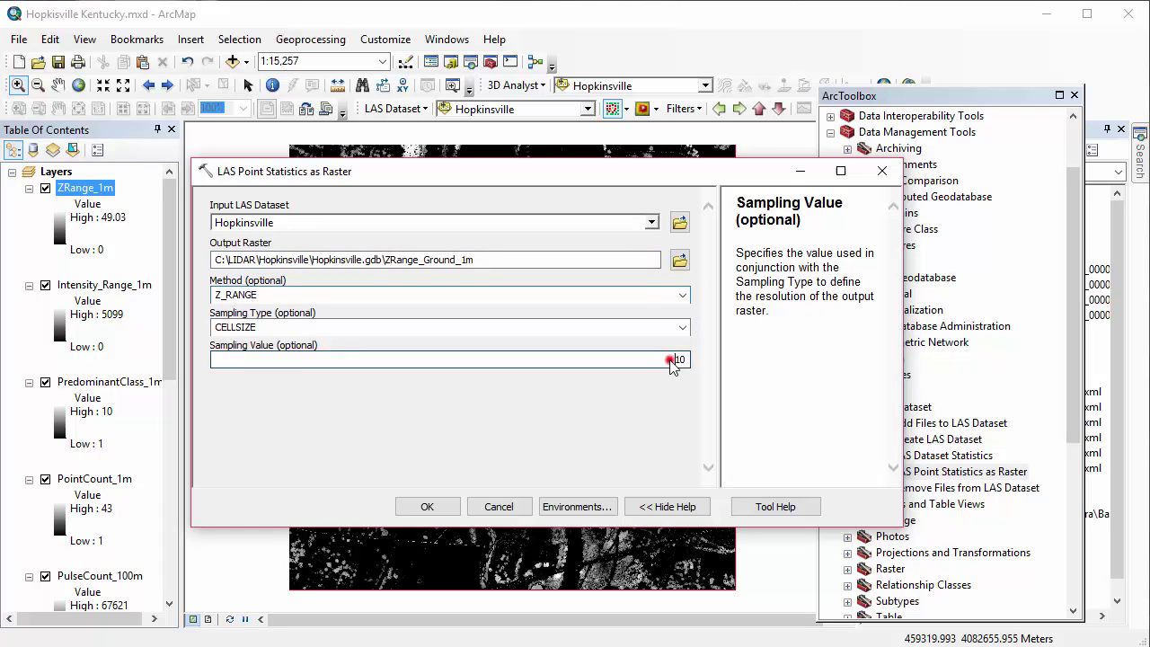
pyautogui.write('1')
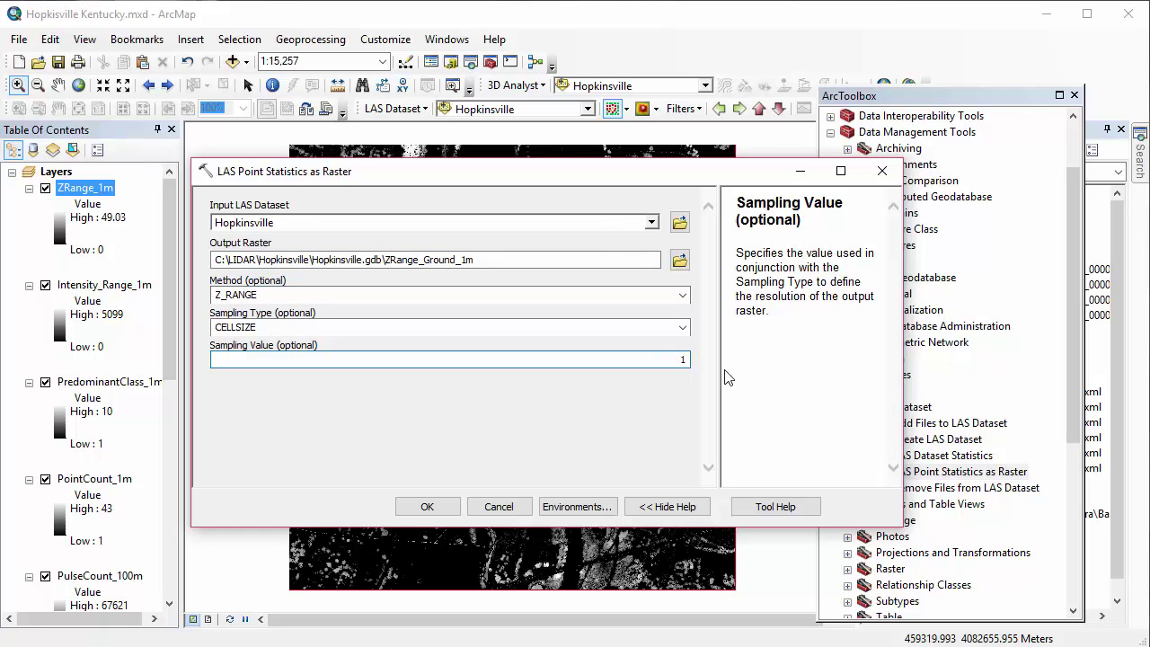
pyautogui.click(436, 506)
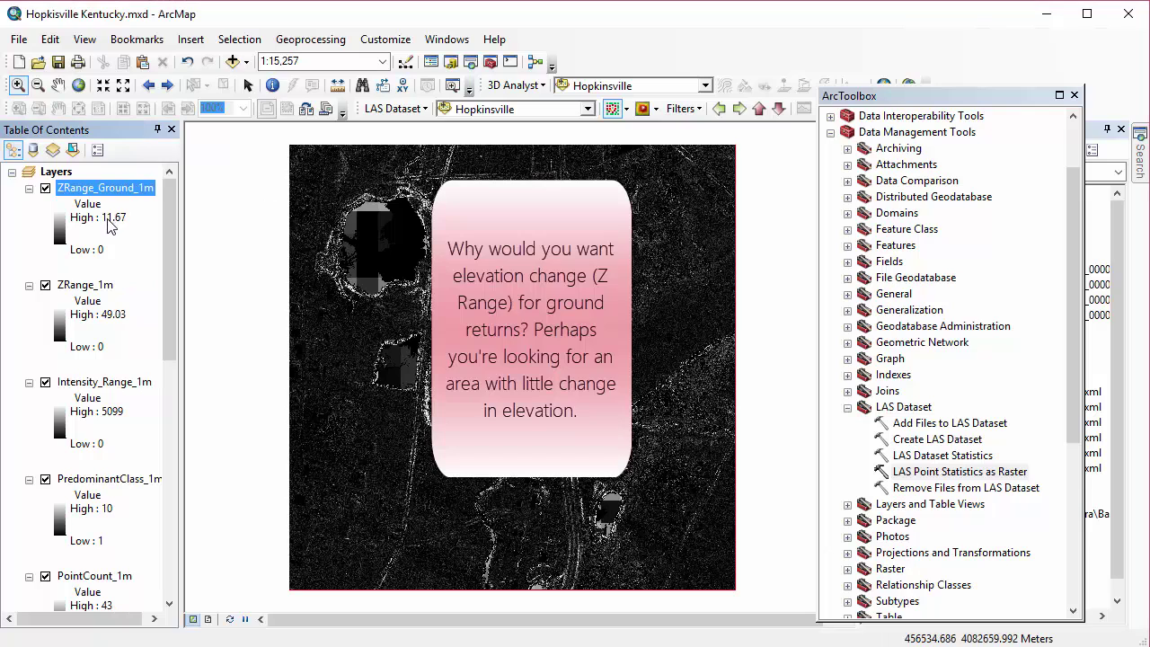
# - Collapse the LAS Dataset toolset in ArcToolbox
pyautogui.click(108, 220)
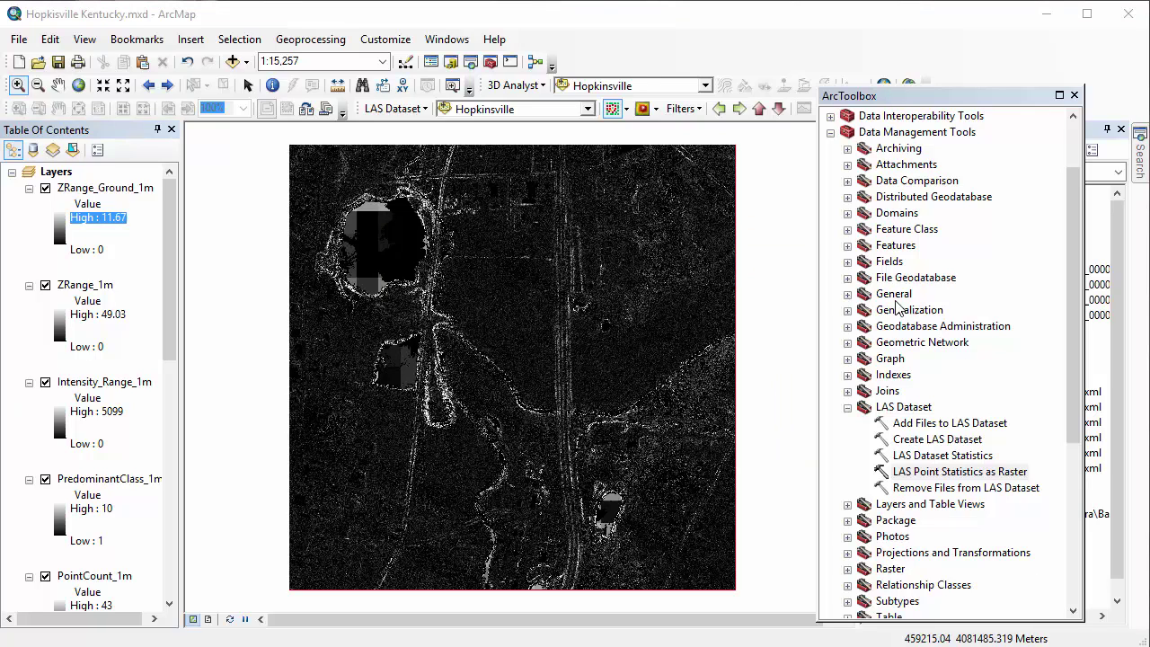
# - Set up Create Fishnet to save Hopkinsville_Fishnet in Hopkinsville.gdb with the Hopkinsville layer's extent
pyautogui.click(848, 408)
pyautogui.click(848, 230)
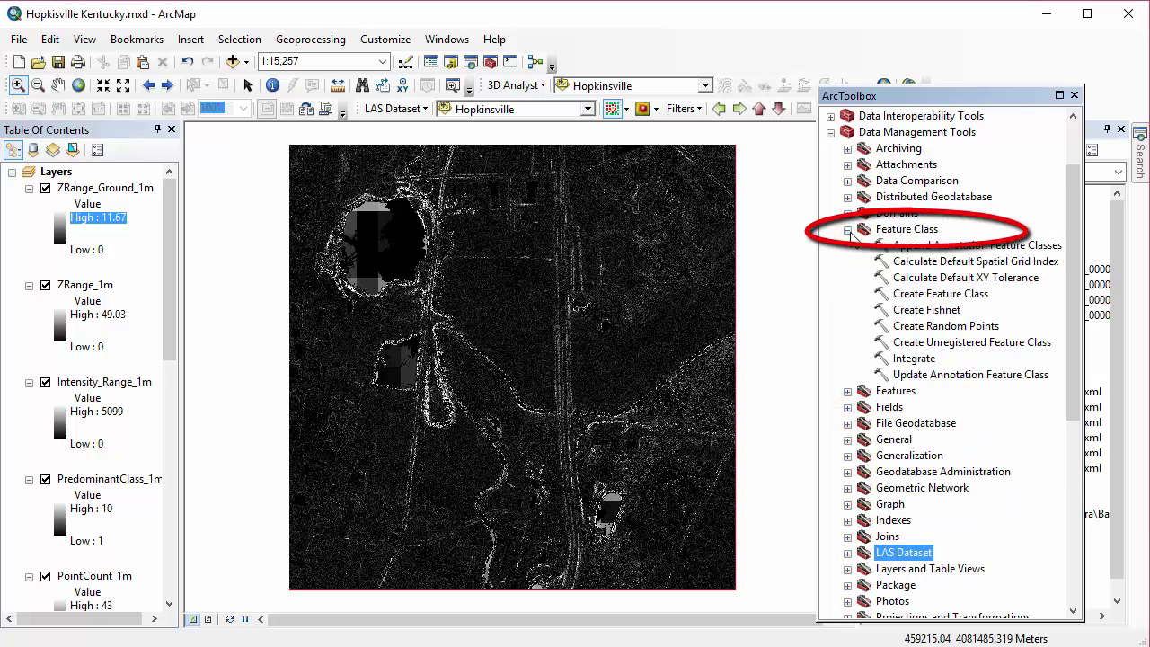
pyautogui.doubleClick(910, 310)
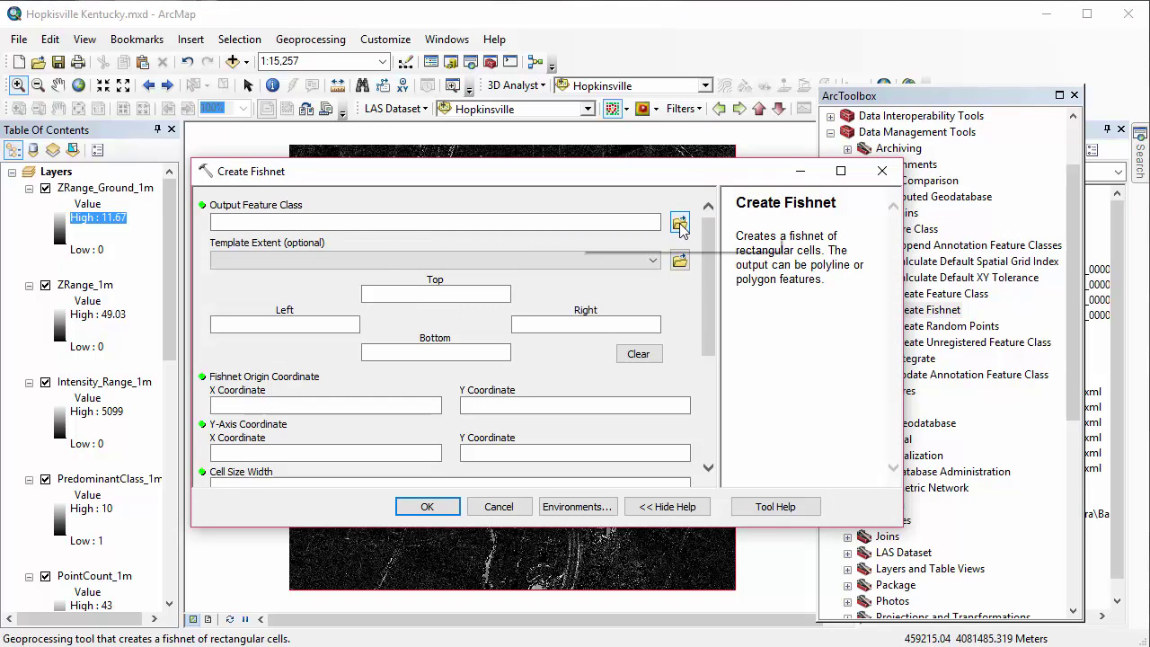
pyautogui.click(679, 223)
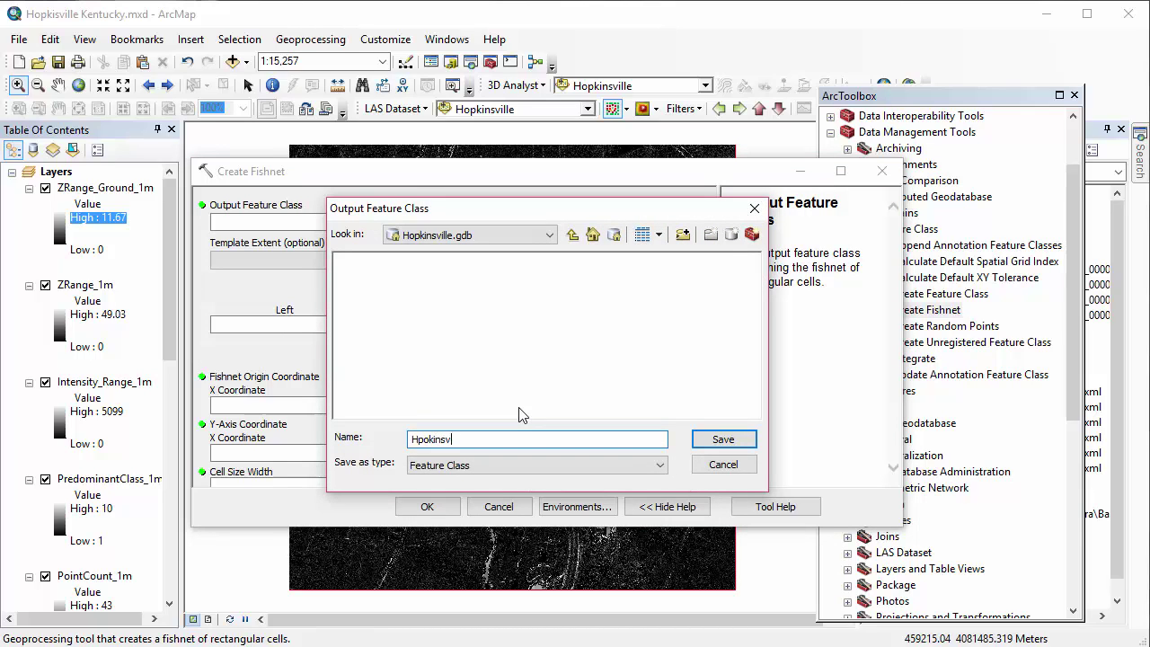
pyautogui.write('Hpokinsville_Fishnet')
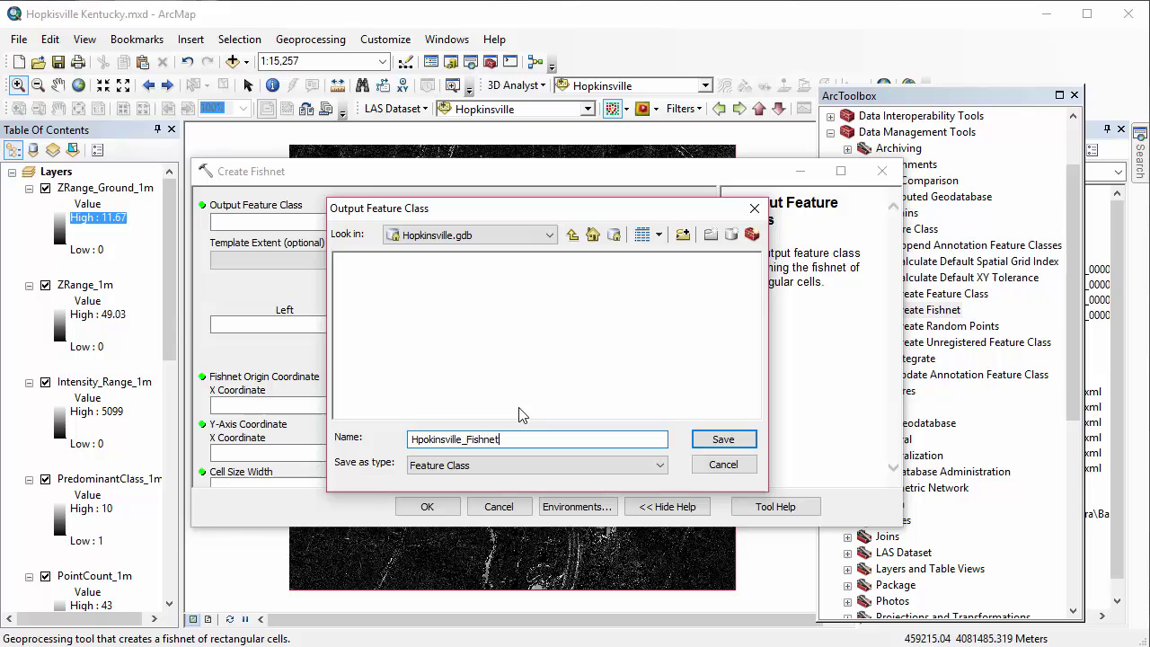
pyautogui.click(750, 440)
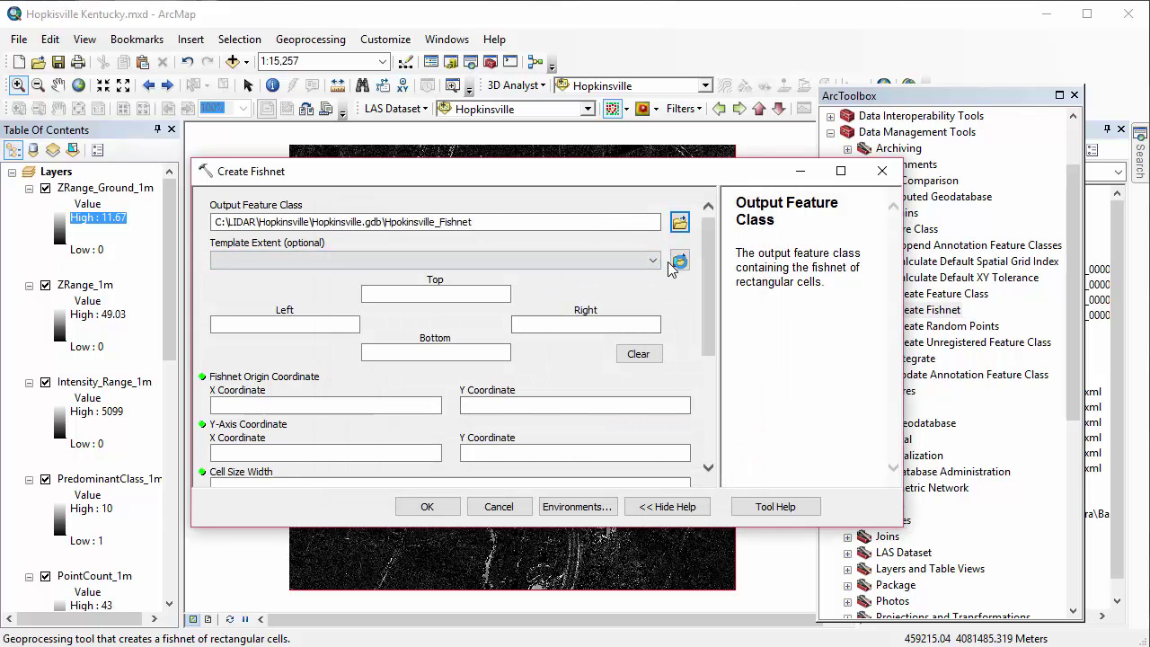
pyautogui.click(654, 260)
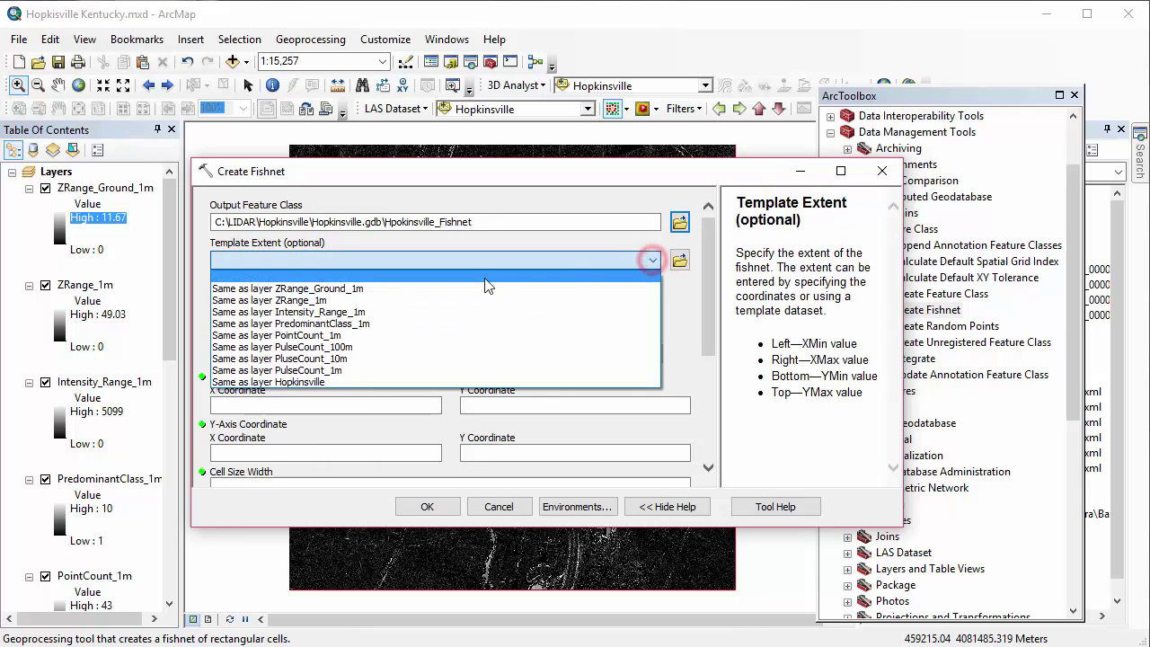
pyautogui.click(417, 382)
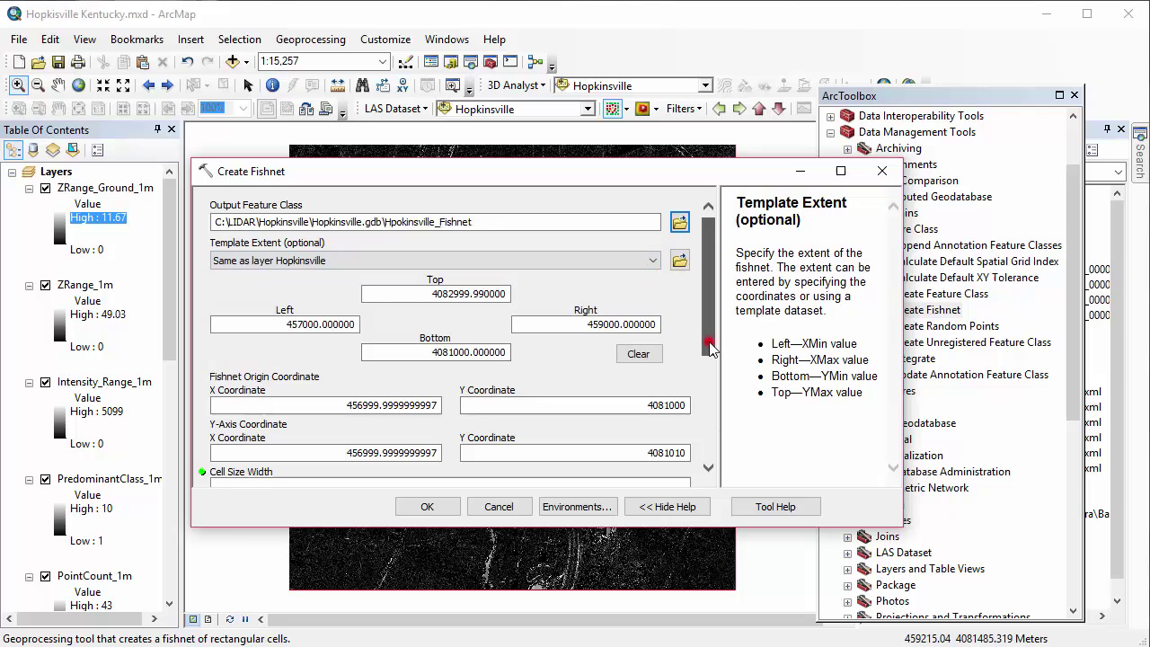
# - Run Create Fishnet with 2000 rows, 2000 columns, 1 m by 1 m cells, label points, POLYGON geometry
pyautogui.moveTo(710, 351); pyautogui.dragTo(709, 435)
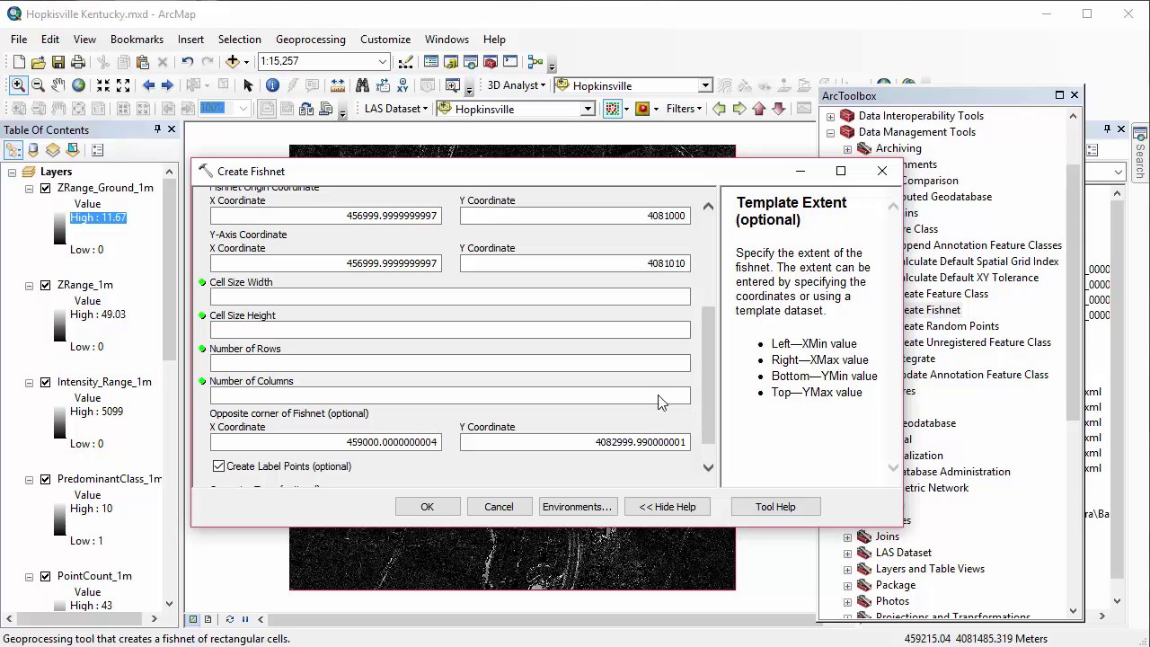
pyautogui.click(637, 367)
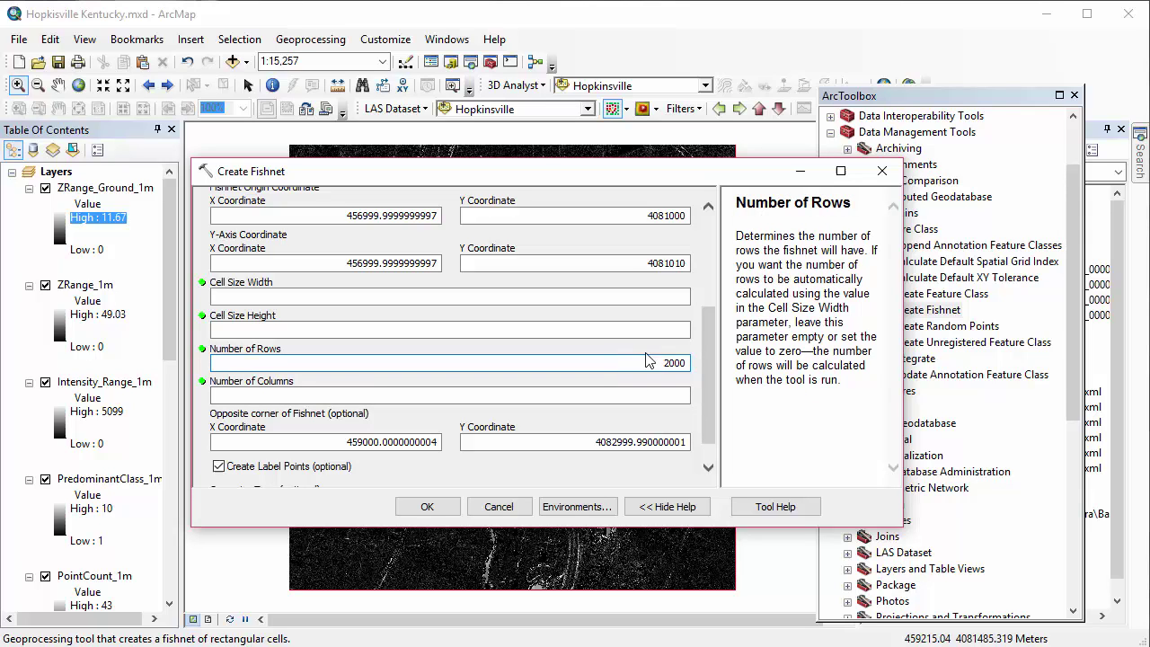
pyautogui.click(639, 406)
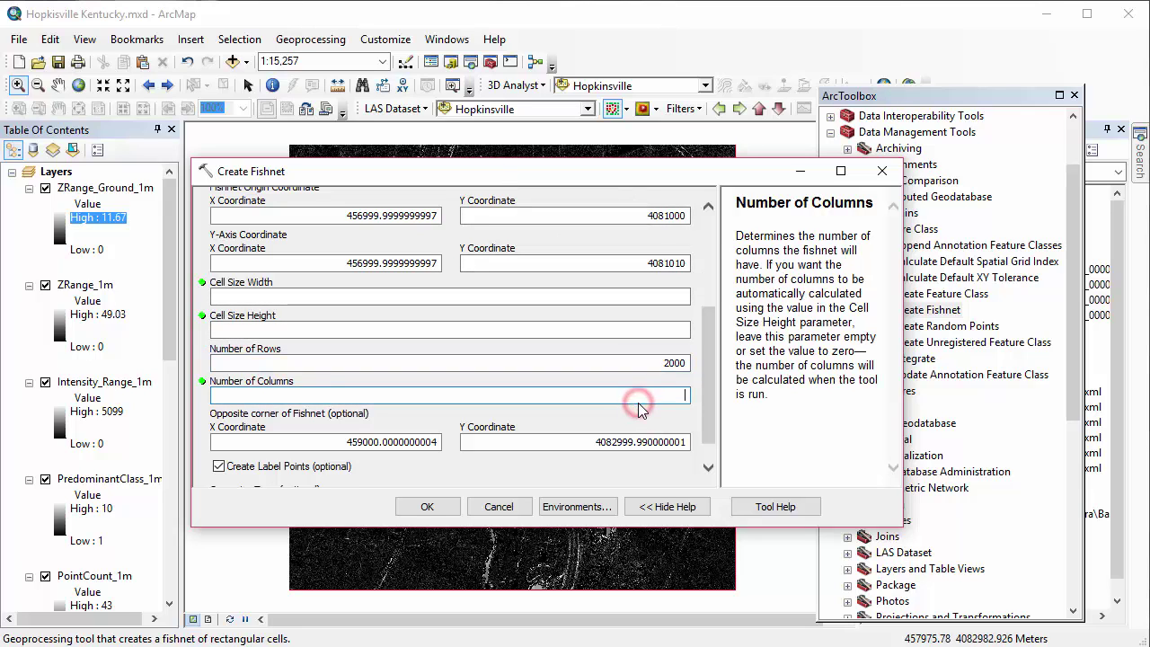
pyautogui.write('2000')
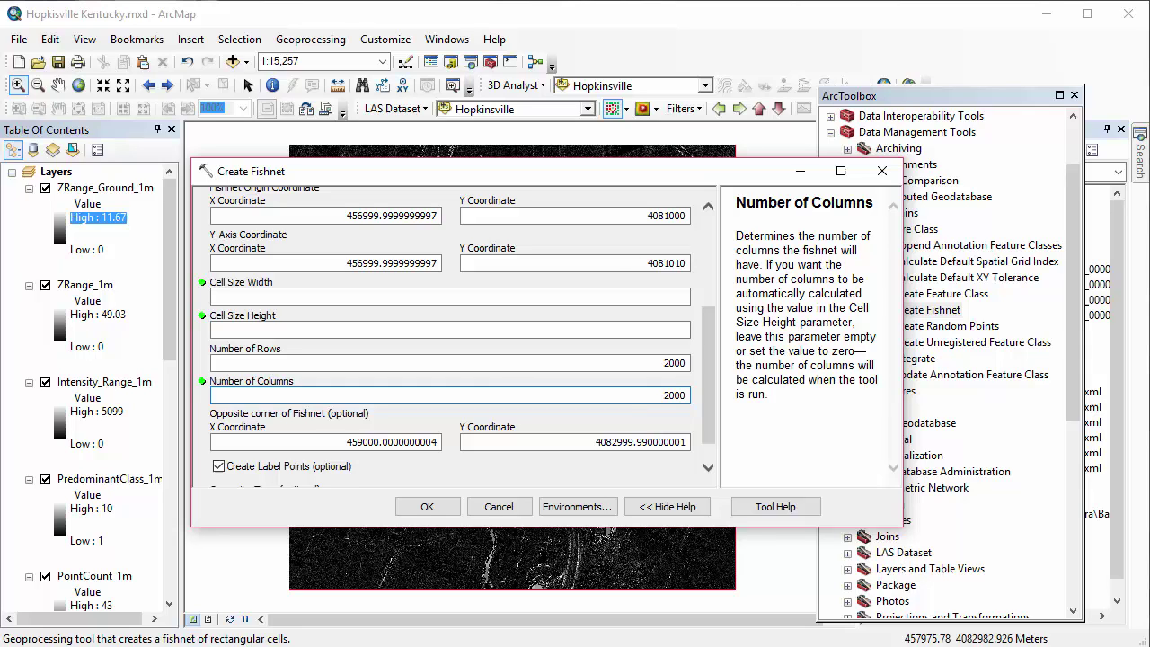
pyautogui.click(681, 297)
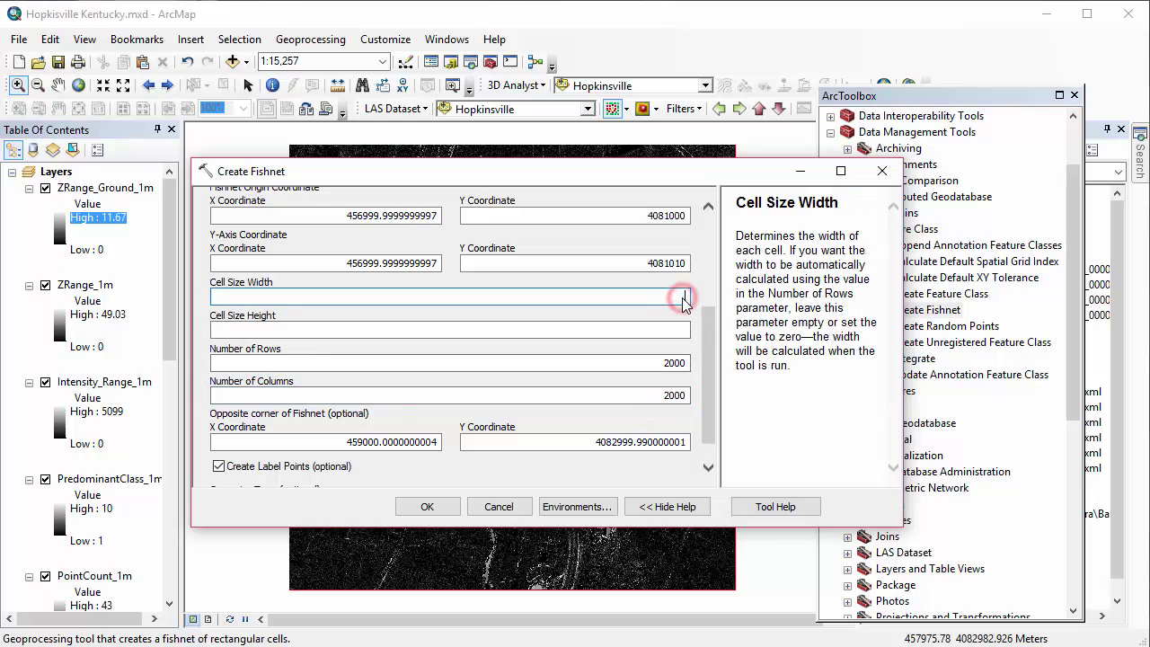
pyautogui.write('1')
pyautogui.click(678, 331)
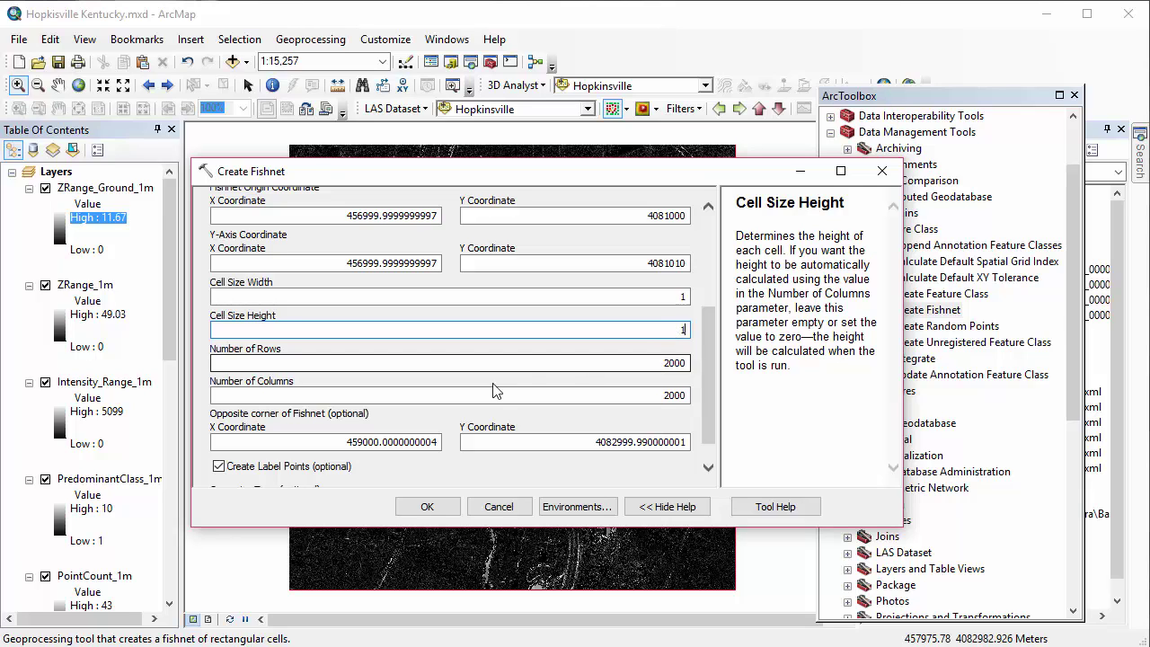
pyautogui.scroll(-1, 494, 388)
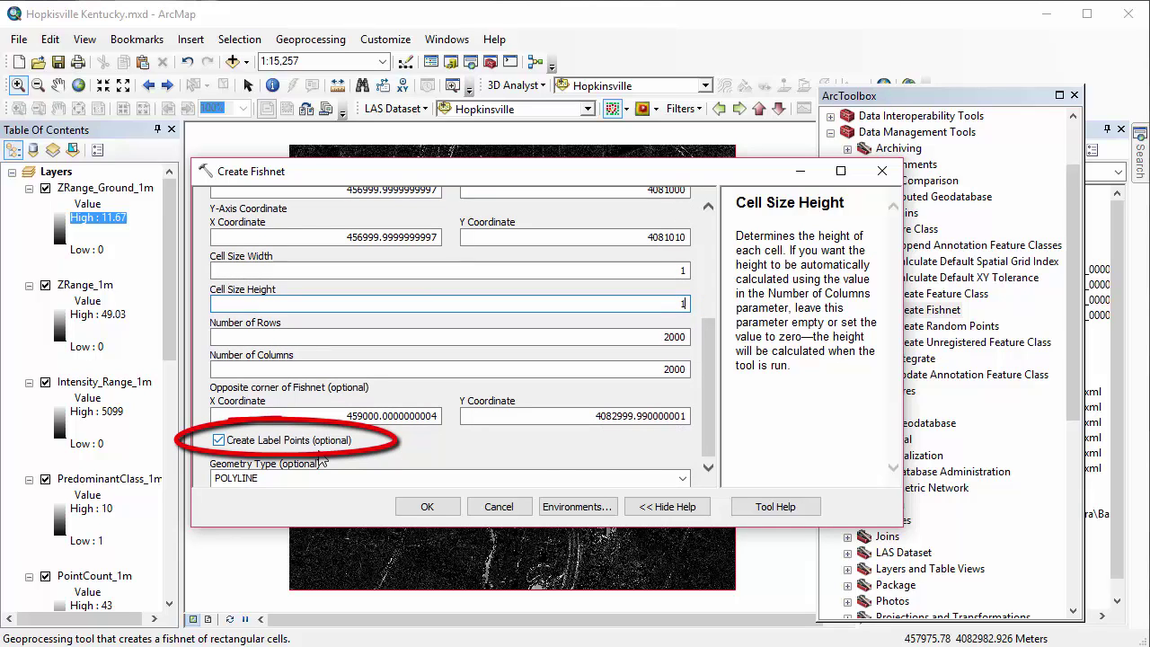
pyautogui.click(682, 478)
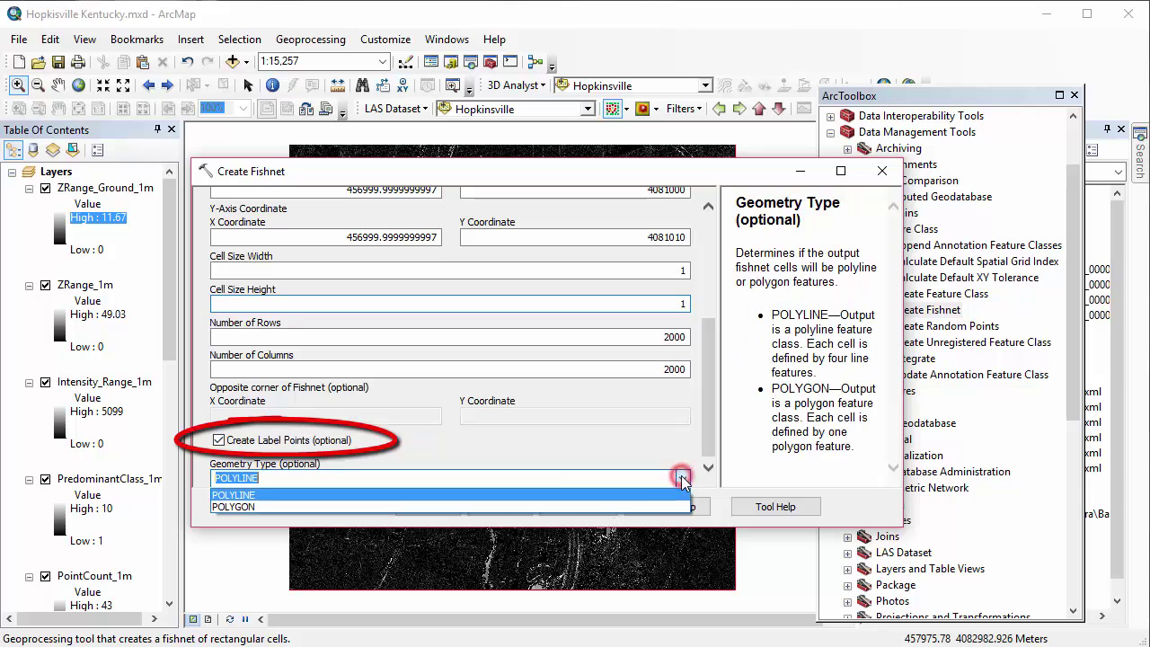
pyautogui.click(534, 506)
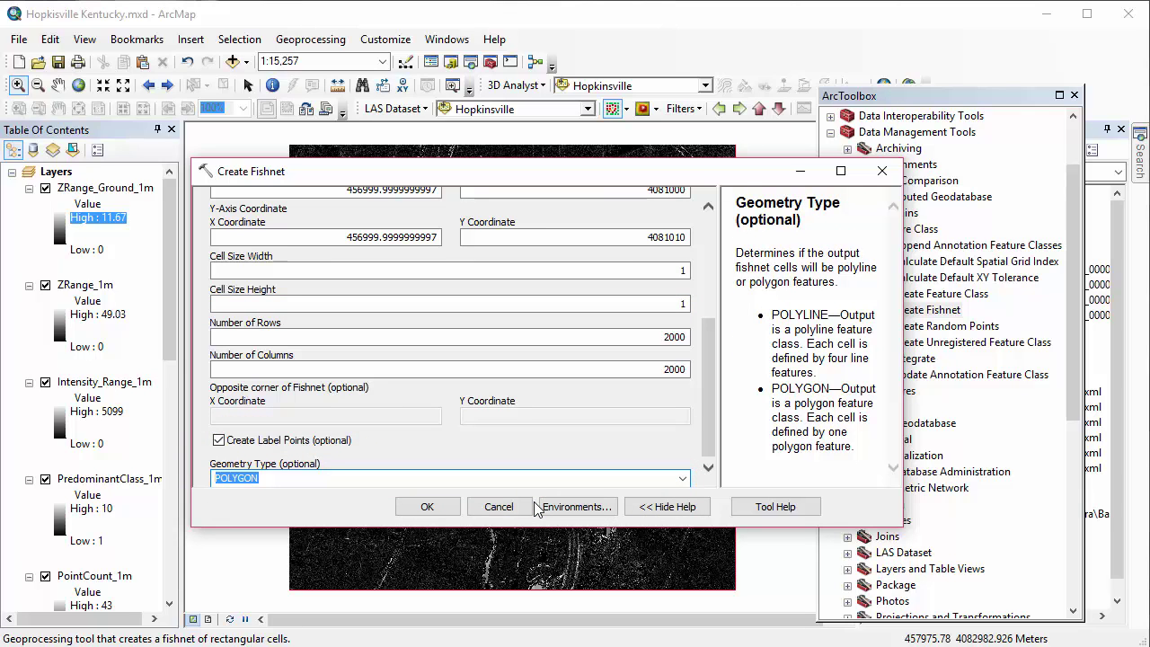
pyautogui.click(416, 507)
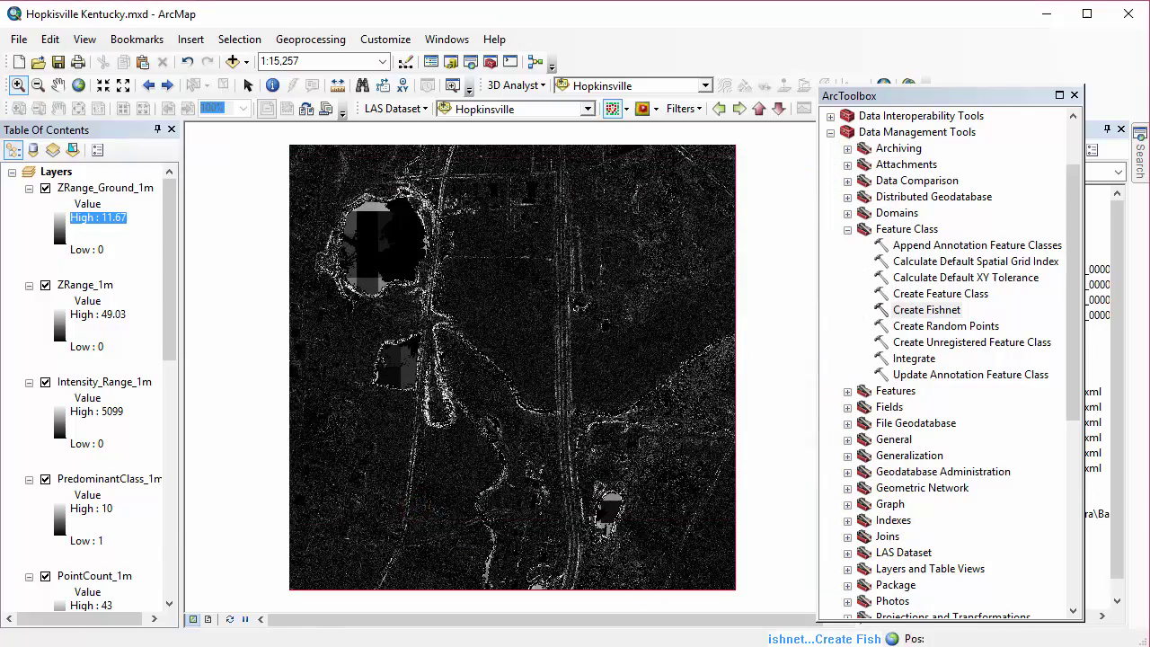
# - Zoom into the new fishnet and give its polygons a Hollow symbol with light yellow outlines
pyautogui.moveTo(316, 192); pyautogui.dragTo(387, 260)
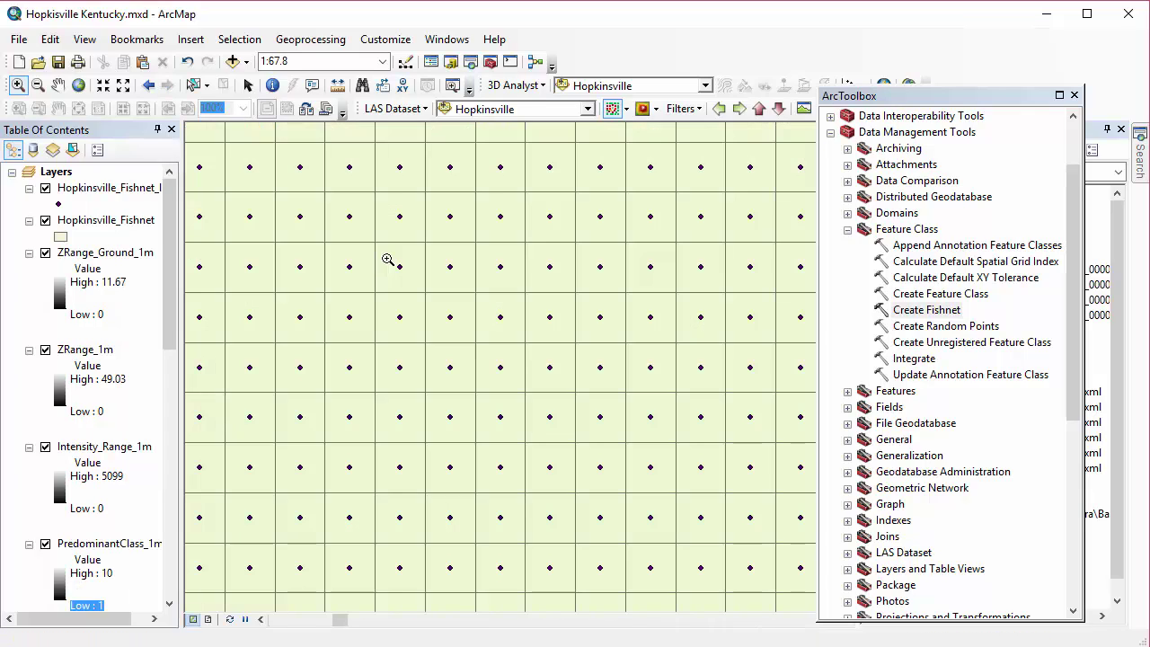
pyautogui.click(60, 236)
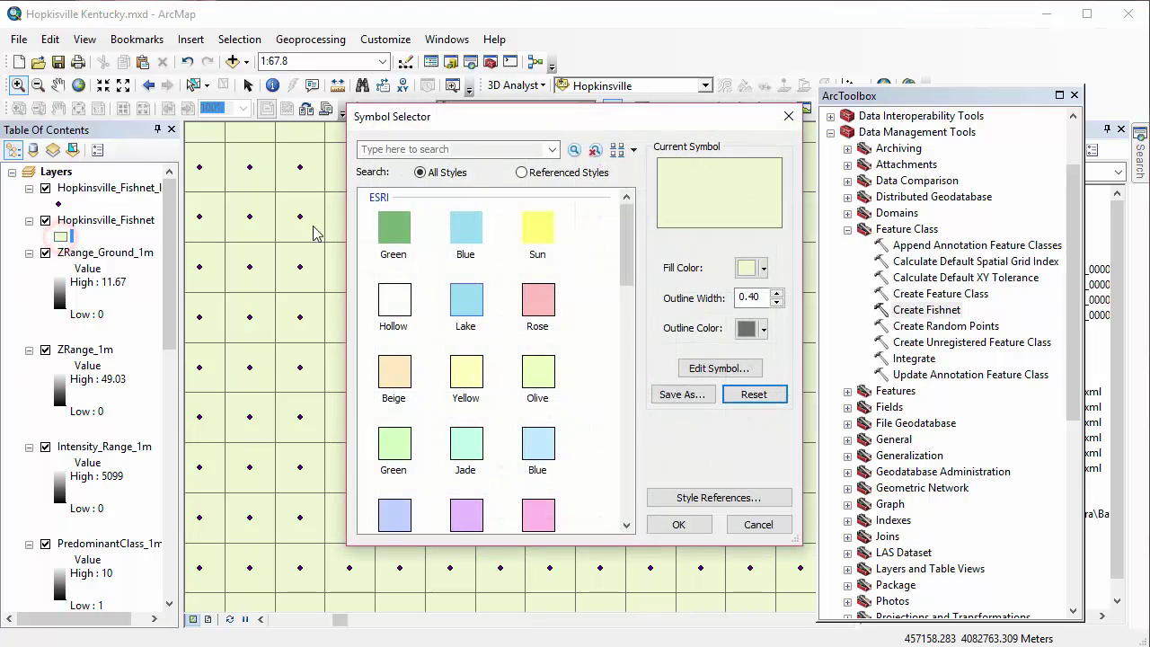
pyautogui.click(409, 310)
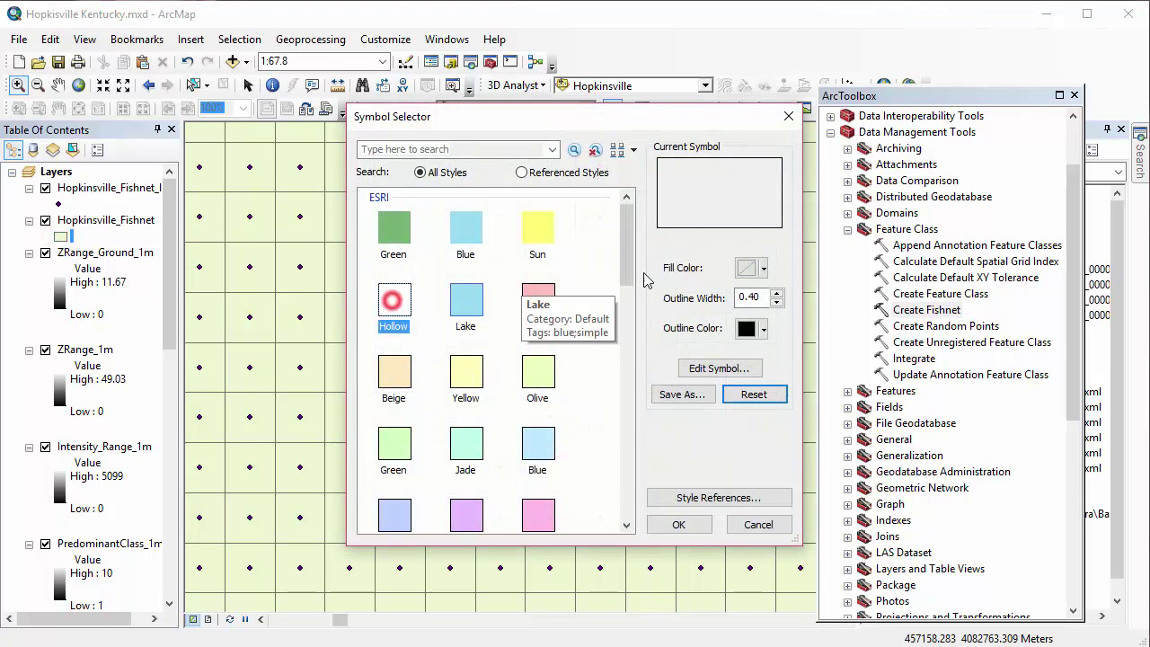
pyautogui.click(764, 329)
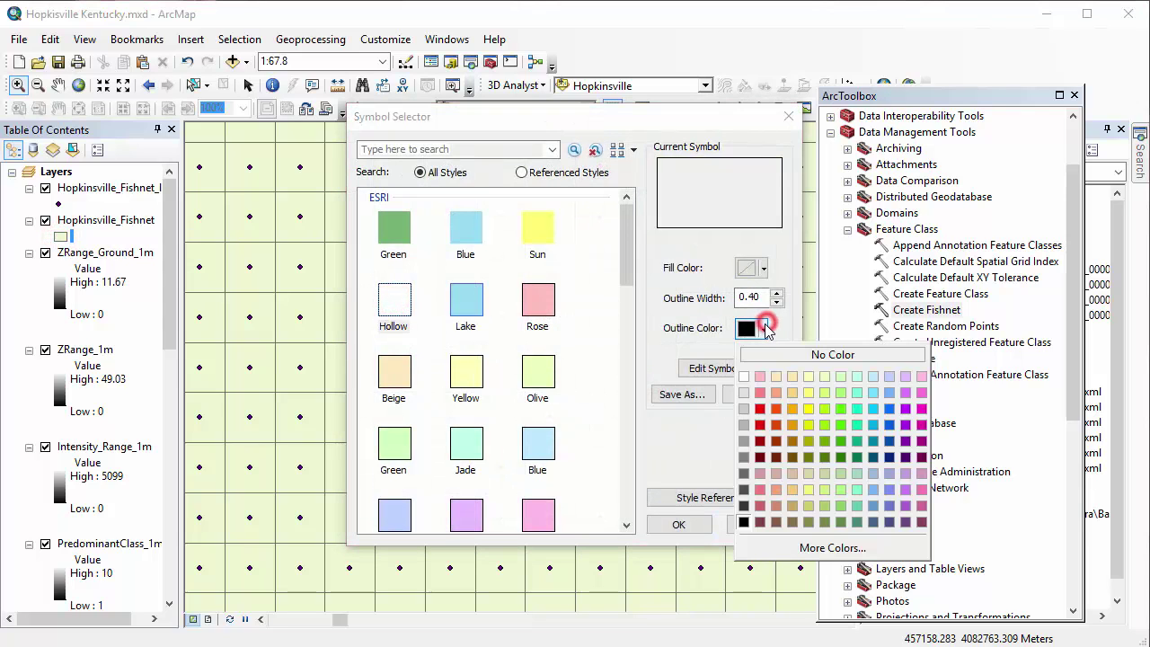
pyautogui.click(807, 395)
pyautogui.click(678, 524)
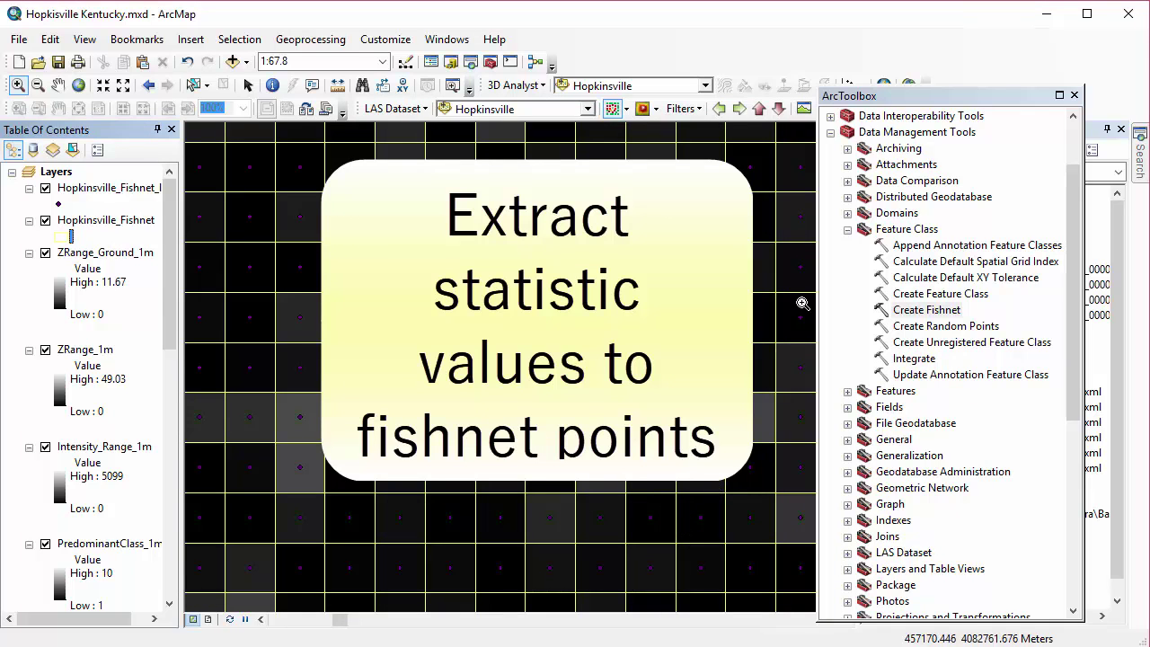
# - Open Extract Multi Values to Points from Spatial Analyst Tools > Extraction
pyautogui.click(848, 230)
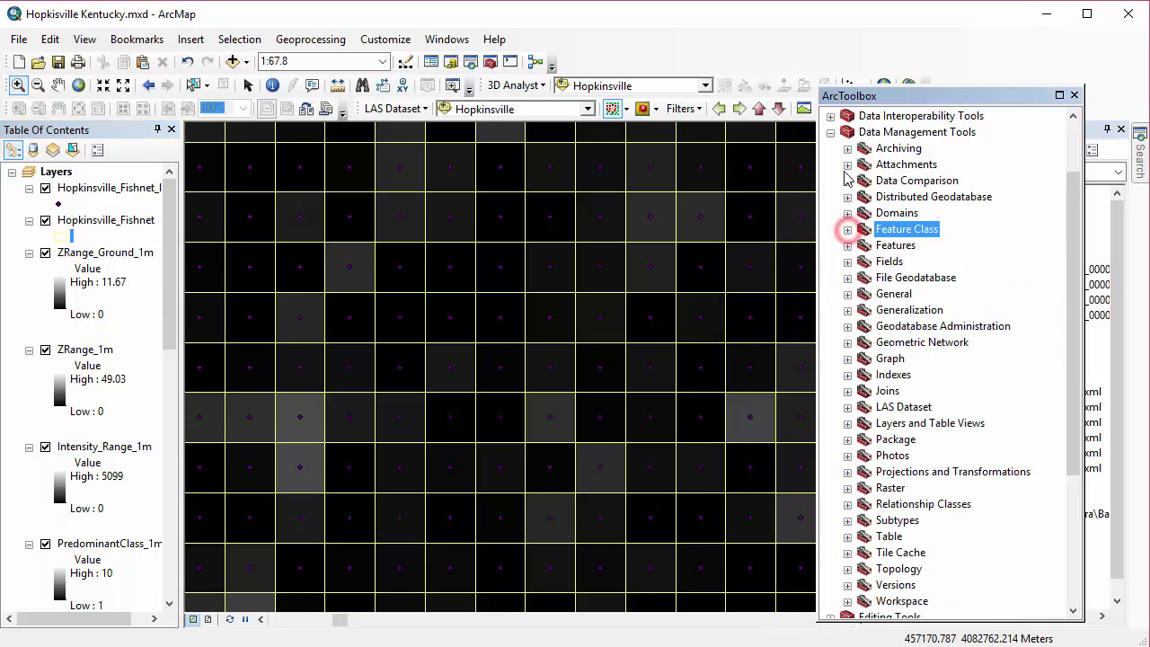
pyautogui.click(831, 132)
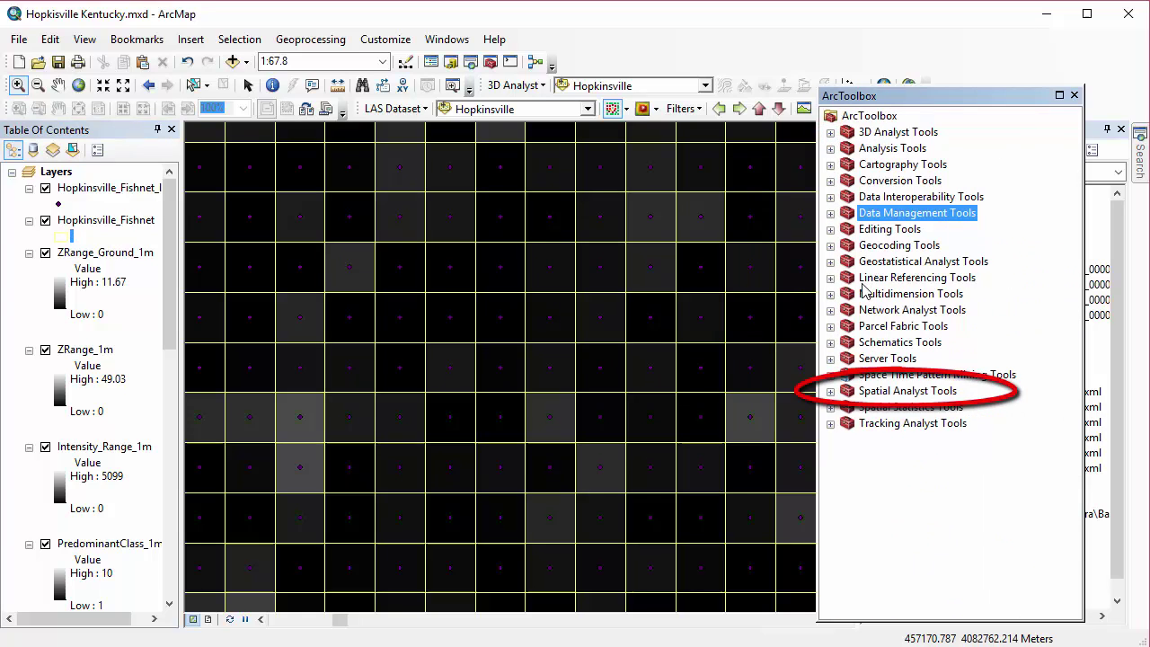
pyautogui.click(830, 392)
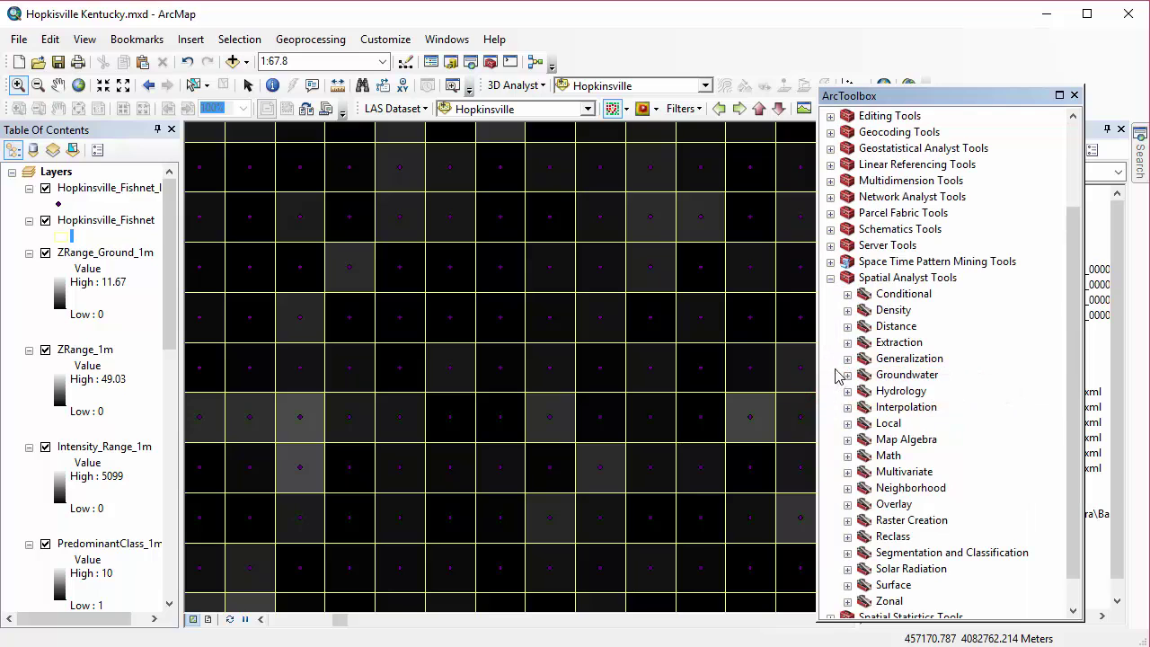
pyautogui.click(847, 342)
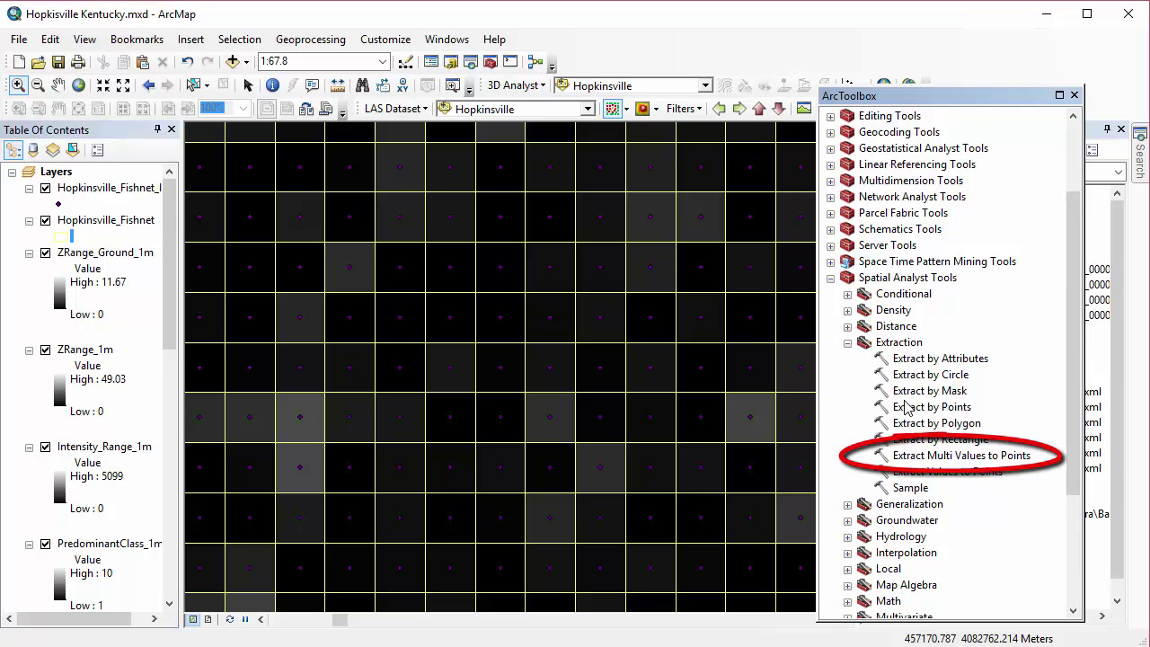
pyautogui.doubleClick(920, 456)
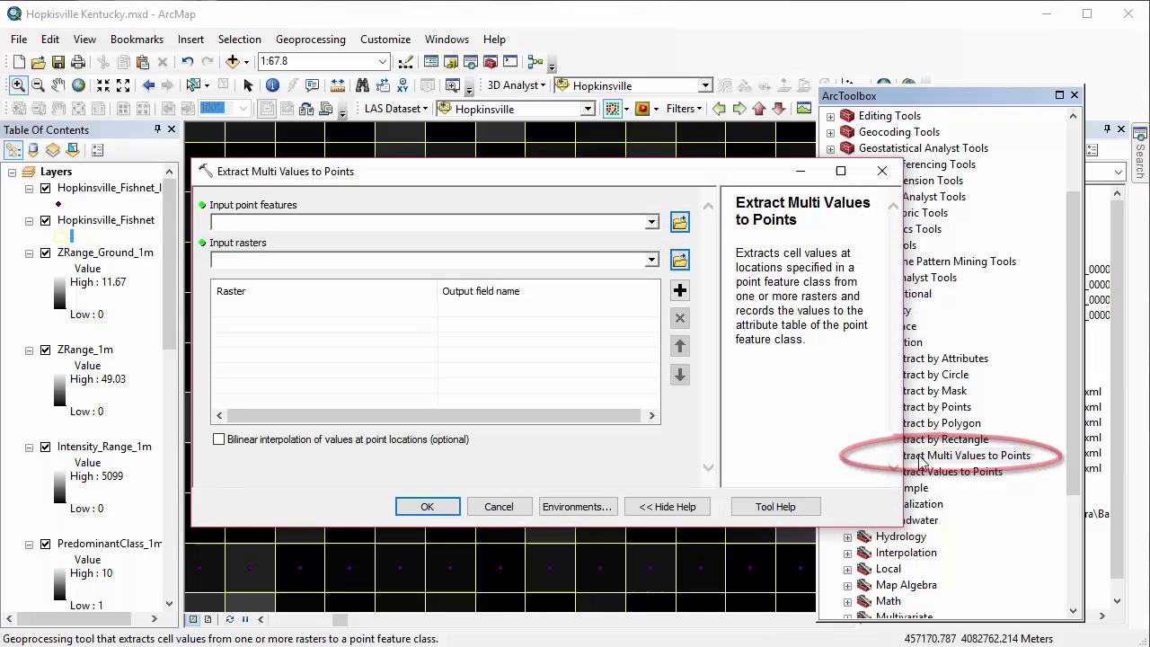
# - Extract ZRange_Ground_1m through Intensity_Range_1m raster values into the Hopkinsville_Fishnet_label points
pyautogui.click(651, 222)
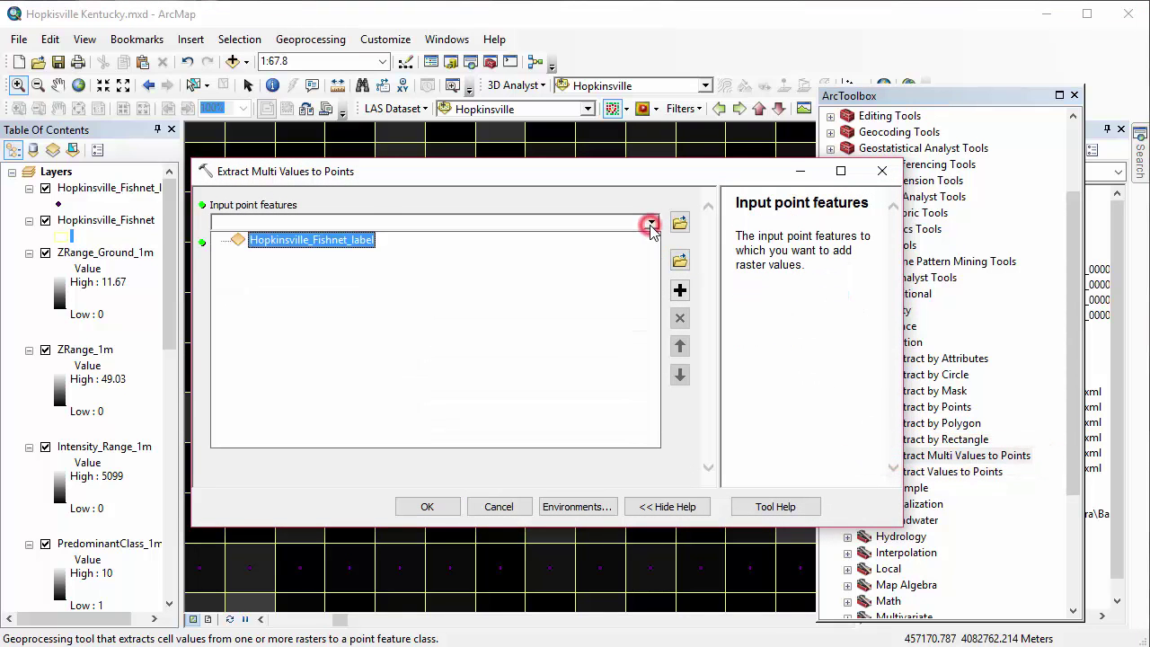
pyautogui.click(337, 243)
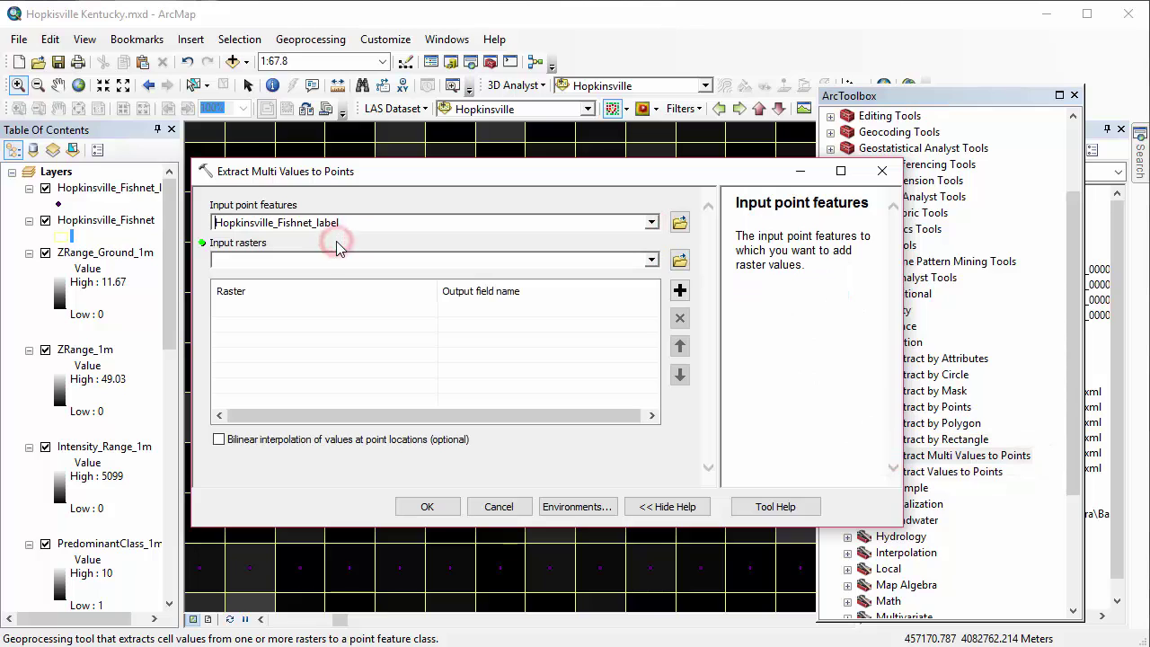
pyautogui.click(651, 261)
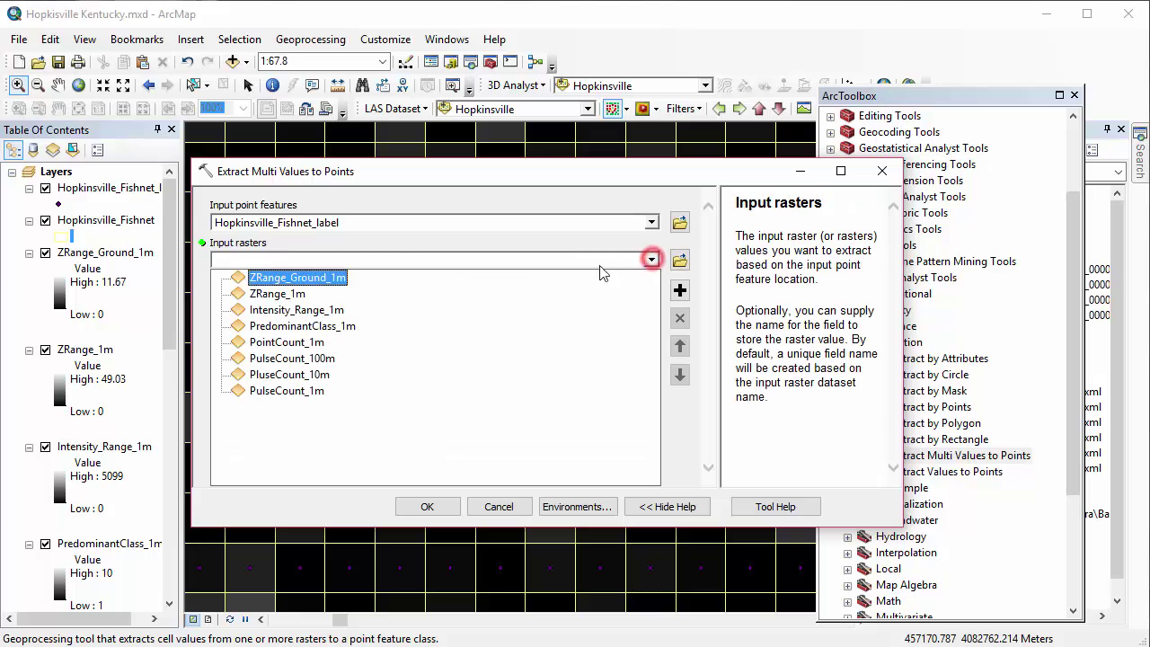
pyautogui.click(309, 281)
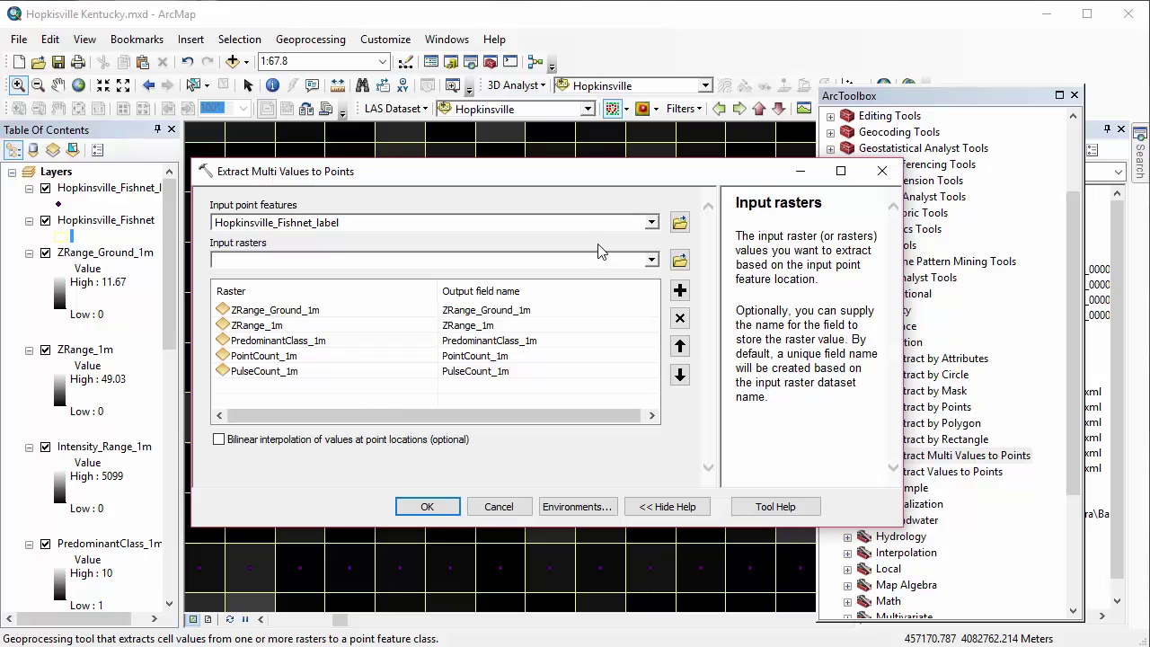
pyautogui.click(649, 259)
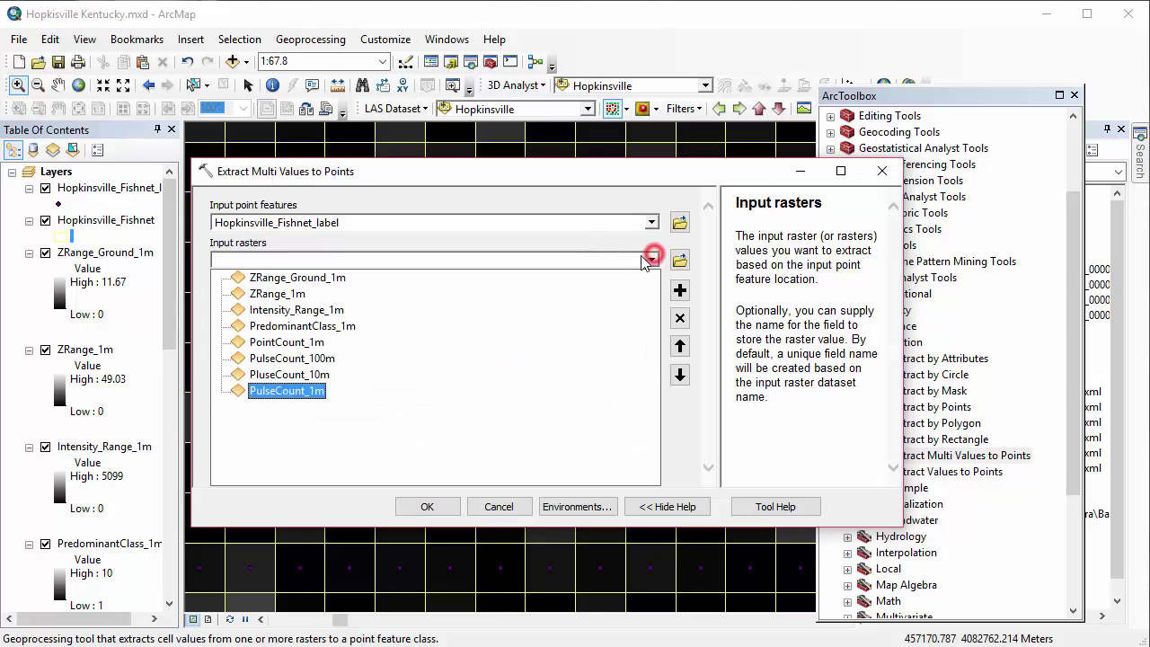
pyautogui.click(295, 310)
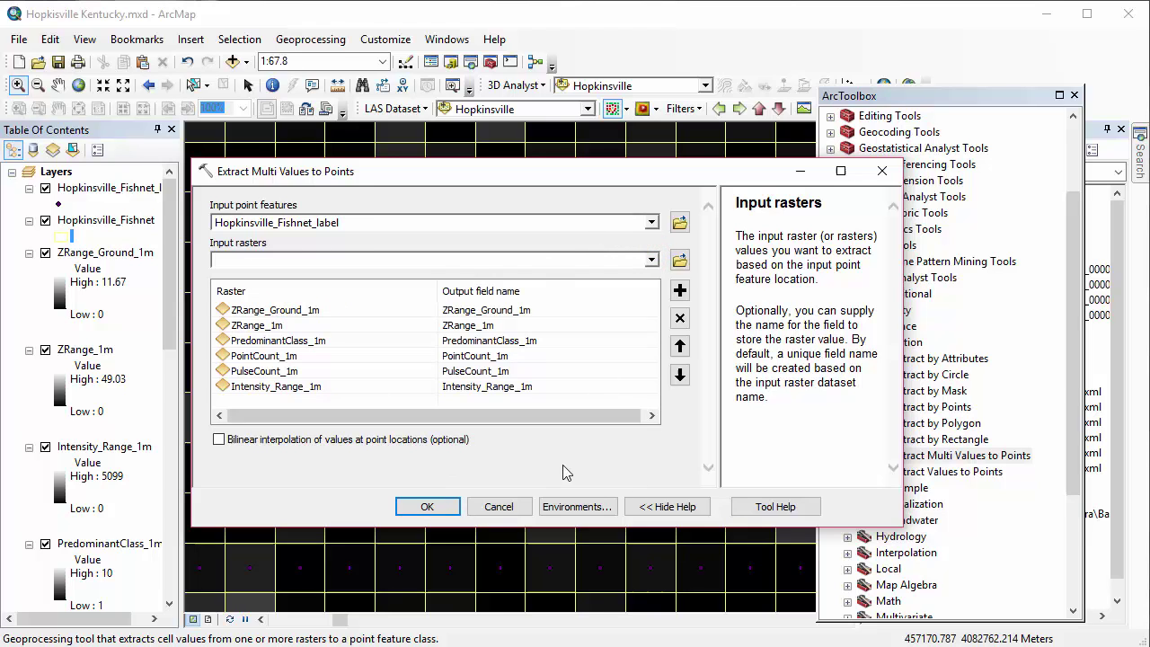
pyautogui.click(427, 507)
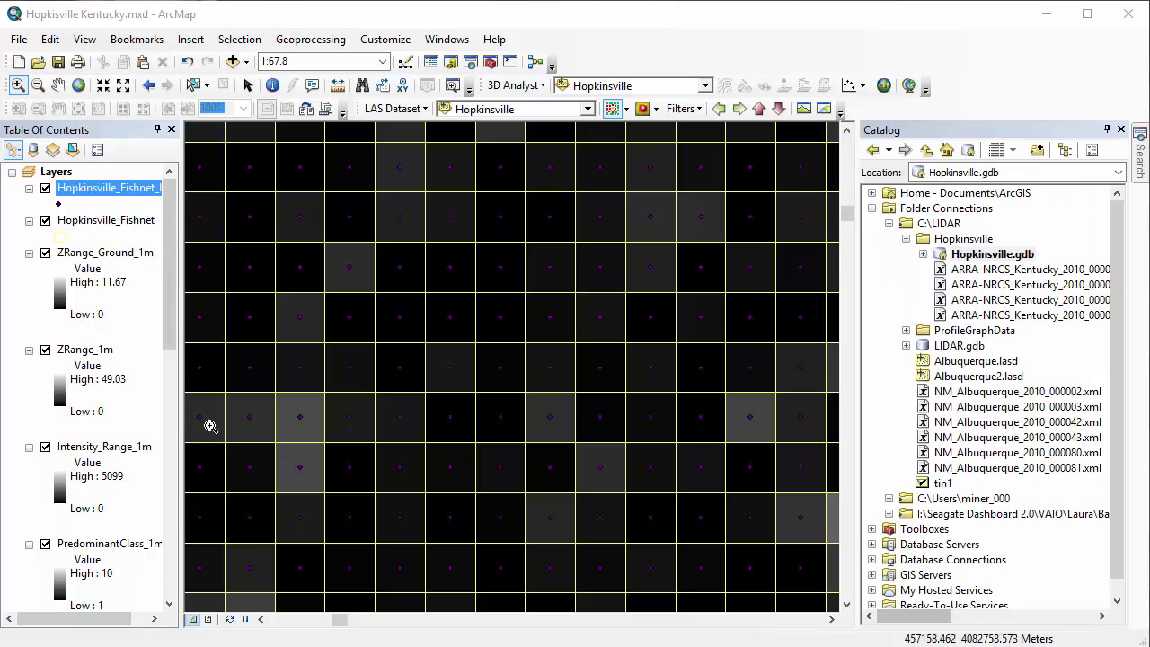
pyautogui.rightClick(130, 193)
pyautogui.click(185, 252)
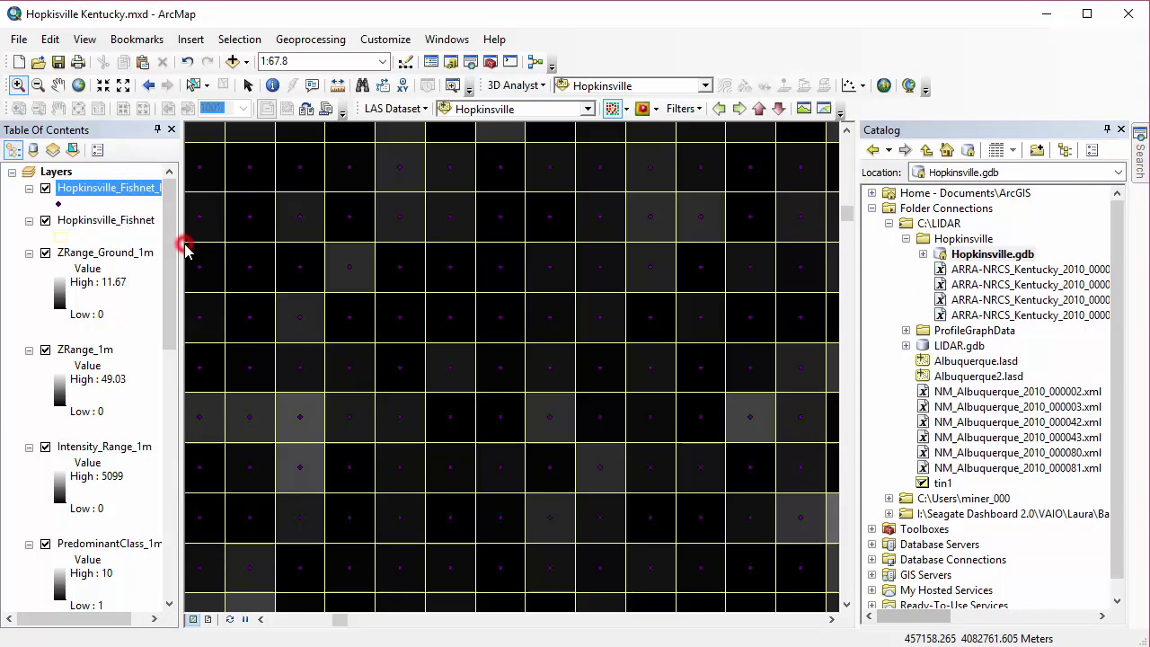
pyautogui.moveTo(408, 395); pyautogui.dragTo(800, 407)
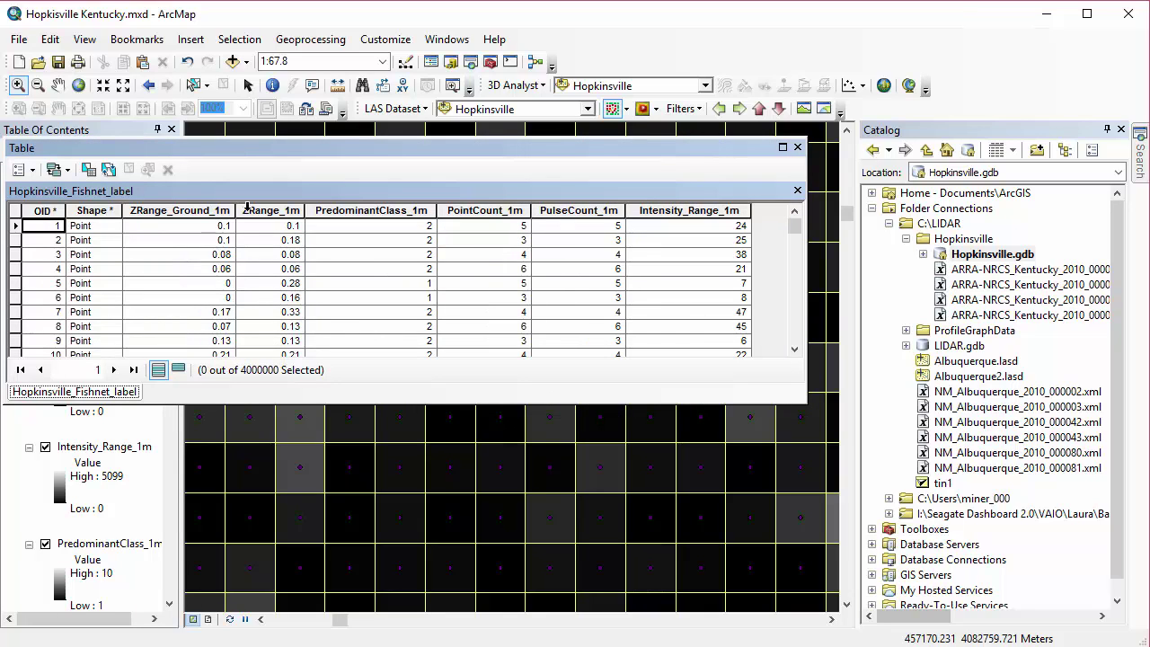
pyautogui.click(16, 241)
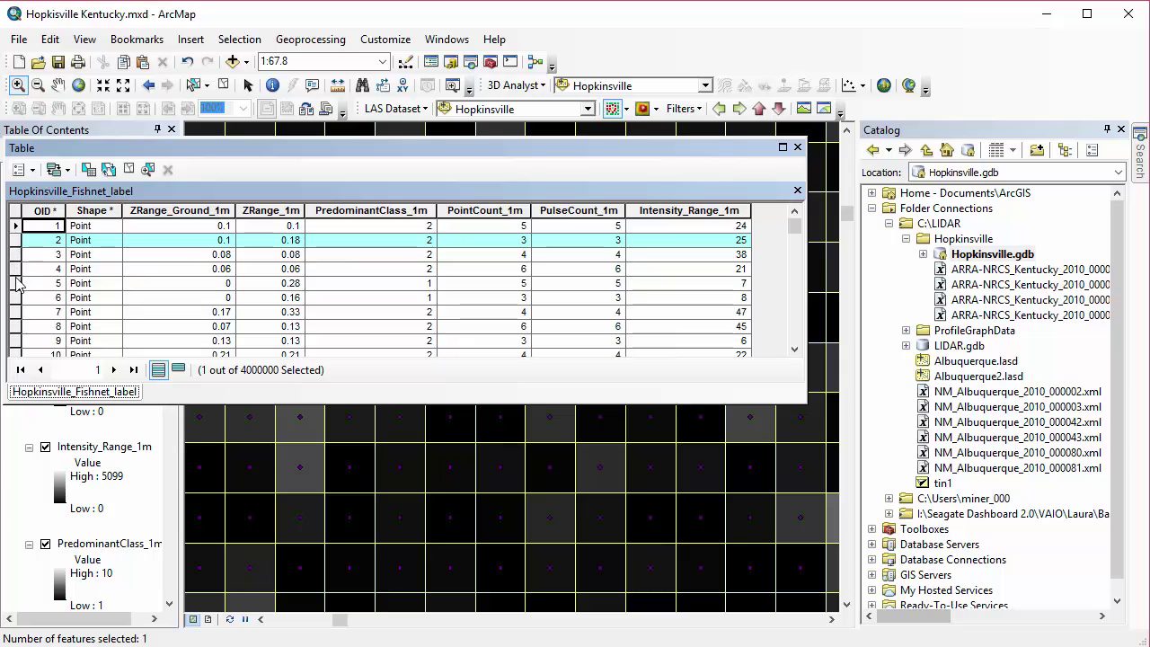
pyautogui.click(16, 282)
pyautogui.click(24, 313)
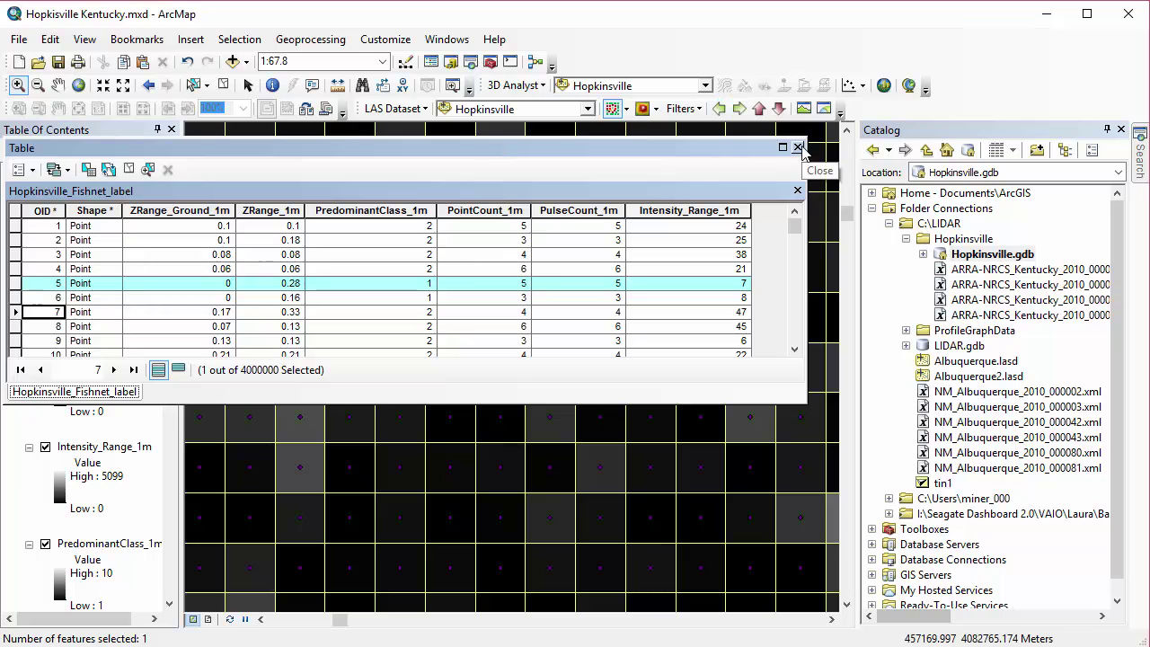
# - Close the attribute table and expand Data Management Tools > LAS Dataset to select LAS Dataset Statistics
pyautogui.click(800, 146)
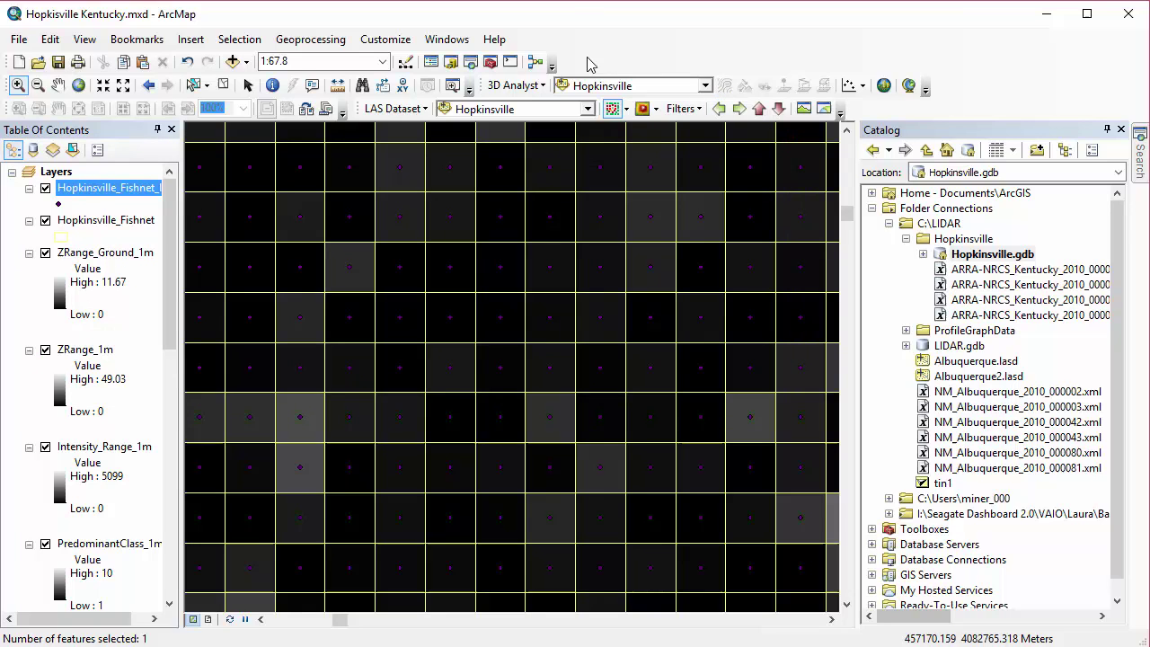
pyautogui.click(493, 63)
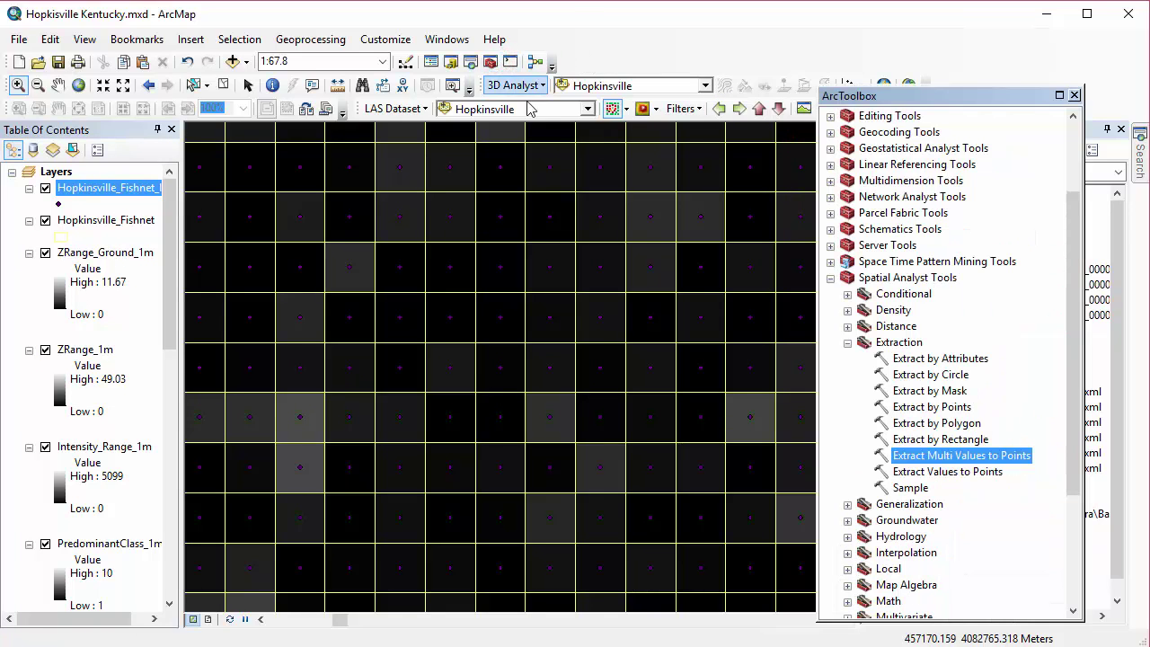
pyautogui.click(830, 278)
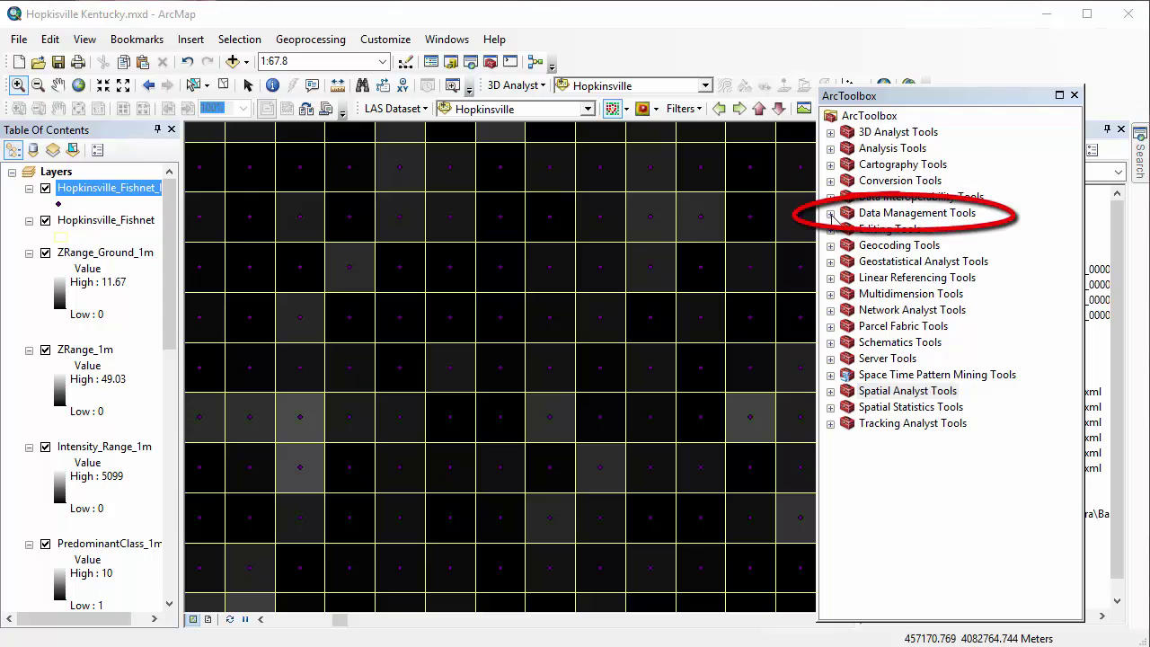
pyautogui.click(830, 213)
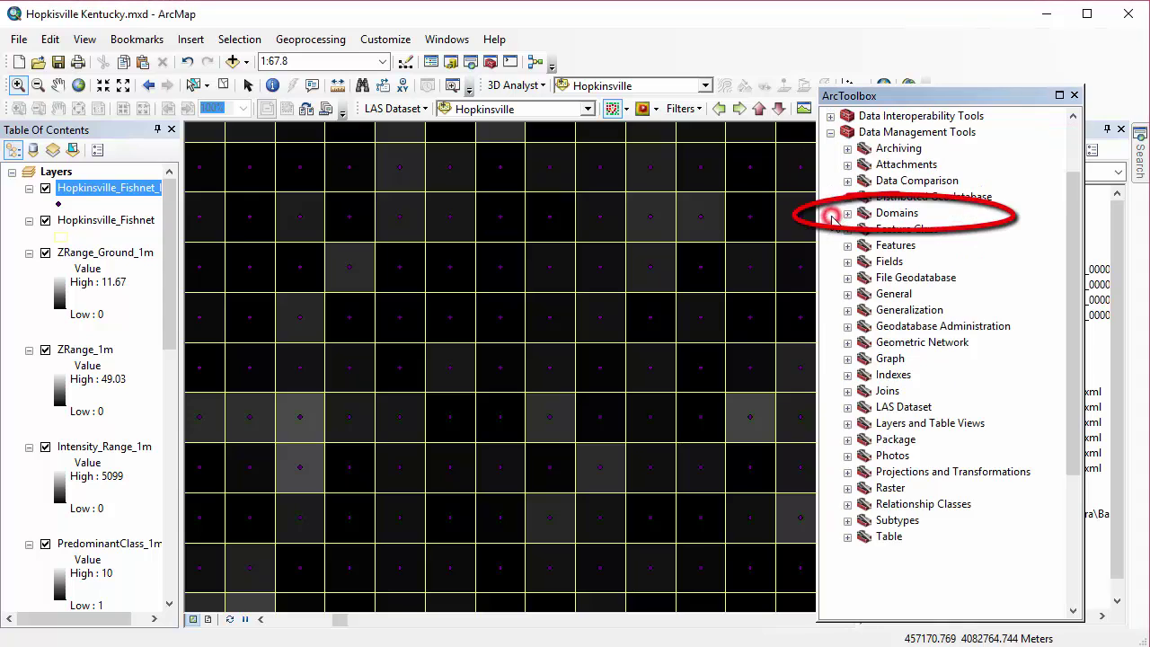
pyautogui.click(847, 407)
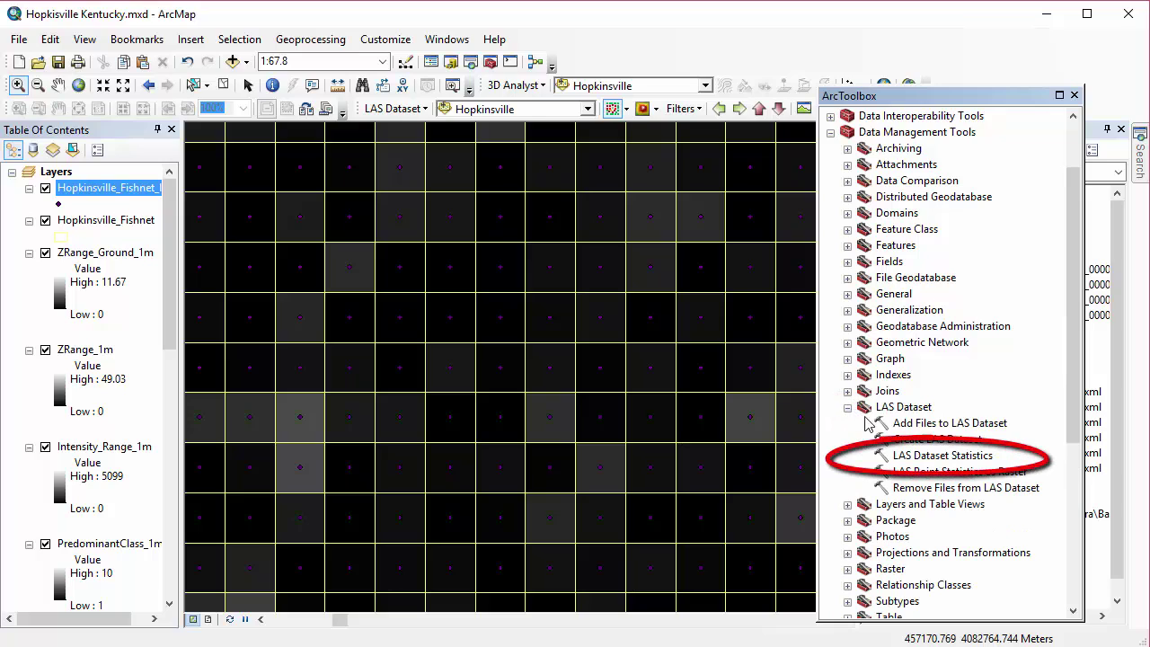
pyautogui.click(923, 456)
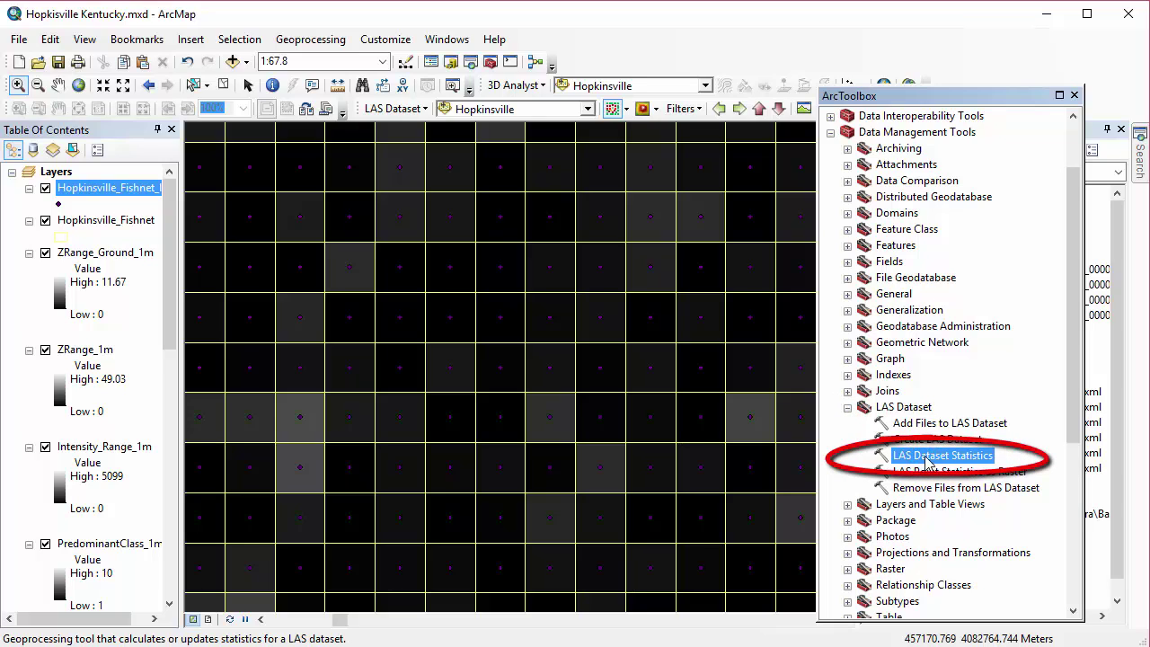